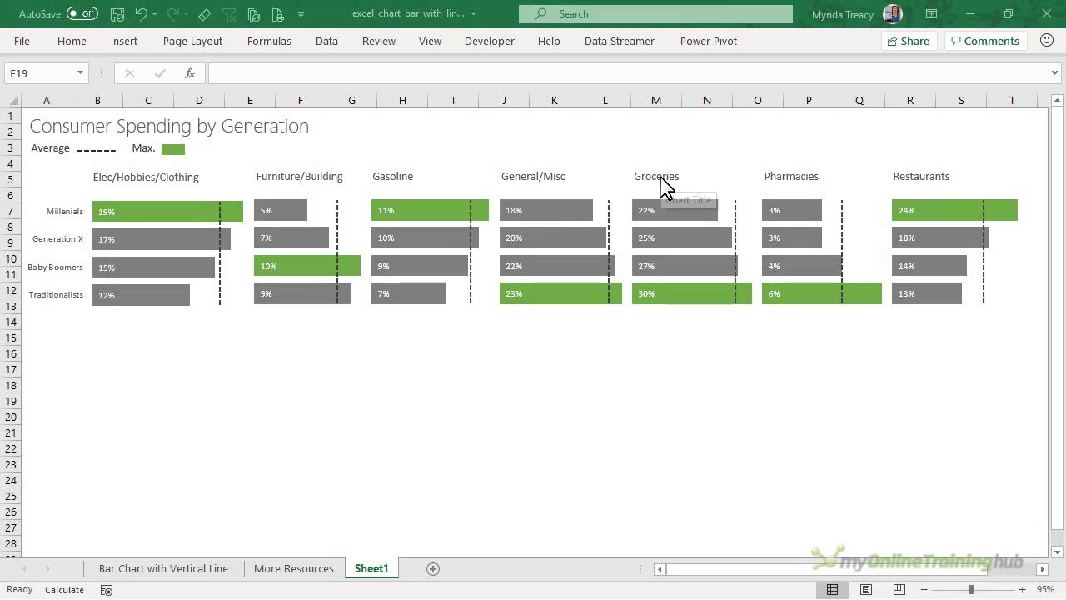
Review the five finished charts on Sheet1: Groceries, General/Misc, Gasoline, Furniture/Building, Elec/Hobbies/Clothing
{"action": "left_click", "coordinate": [654, 176]}
{"action": "left_click", "coordinate": [533, 177]}
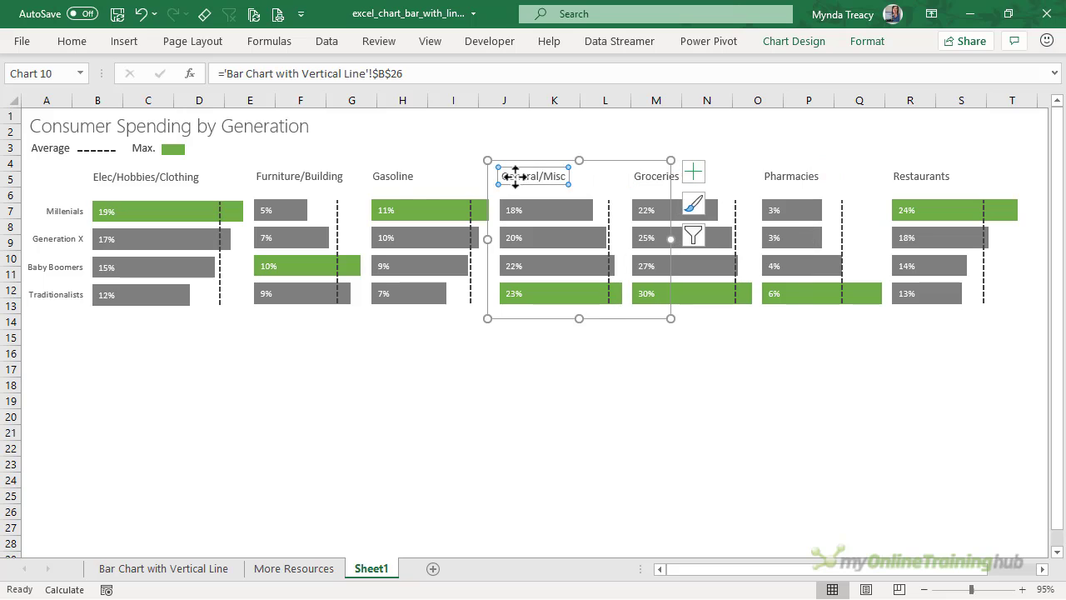
{"action": "left_click", "coordinate": [396, 177]}
{"action": "left_click", "coordinate": [268, 177]}
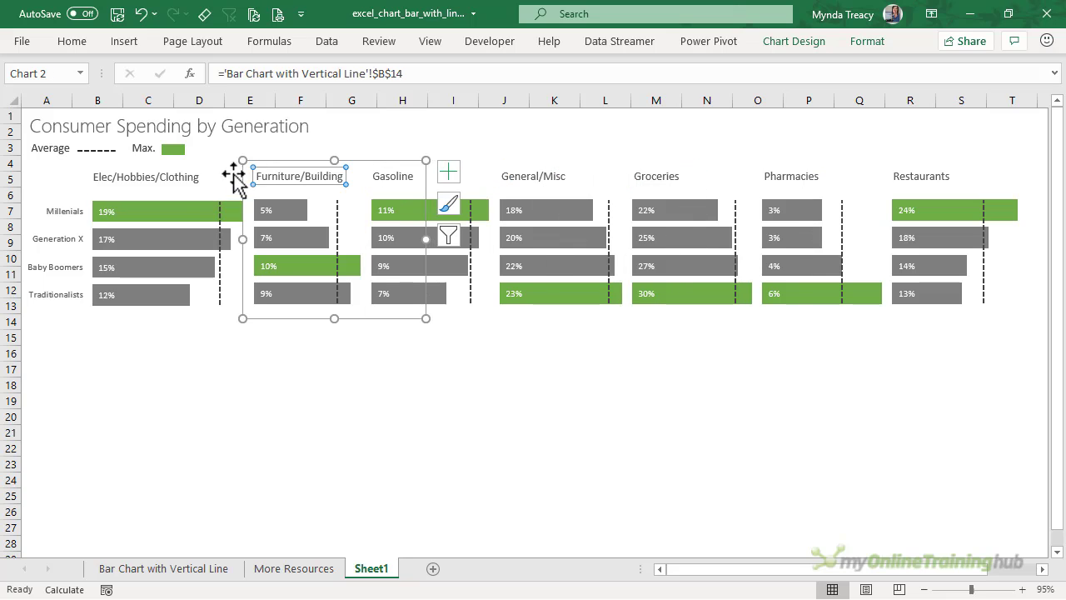
{"action": "left_click", "coordinate": [138, 177]}
{"action": "left_click", "coordinate": [204, 350]}
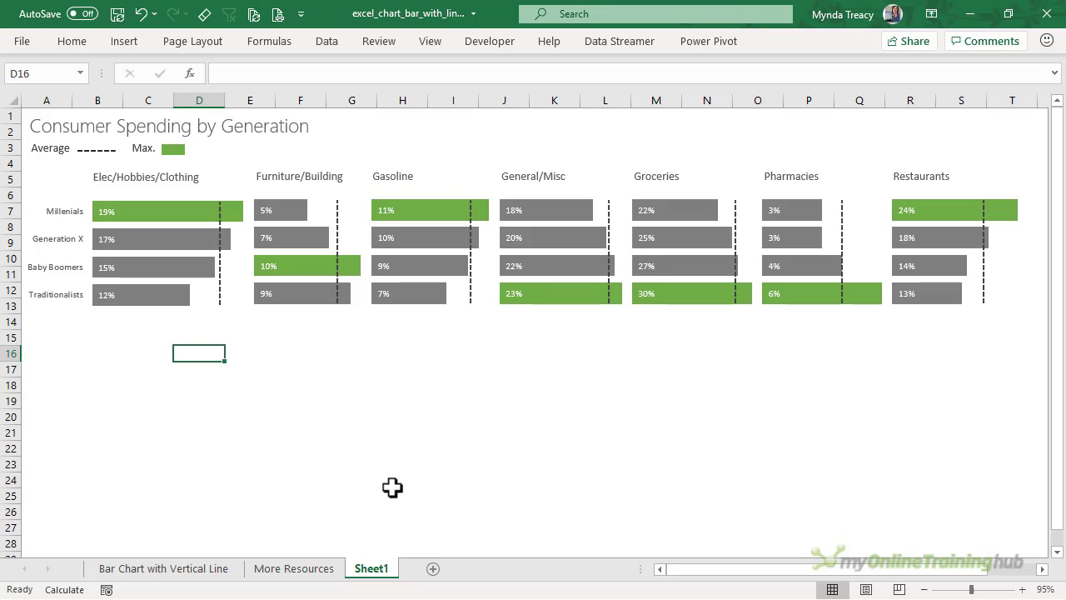
On the Bar Chart with Vertical Line sheet, go over the Elec/Hobbies/Clothing, Furniture/Building, Gasoline and General/Misc tables
{"action": "left_click", "coordinate": [132, 573]}
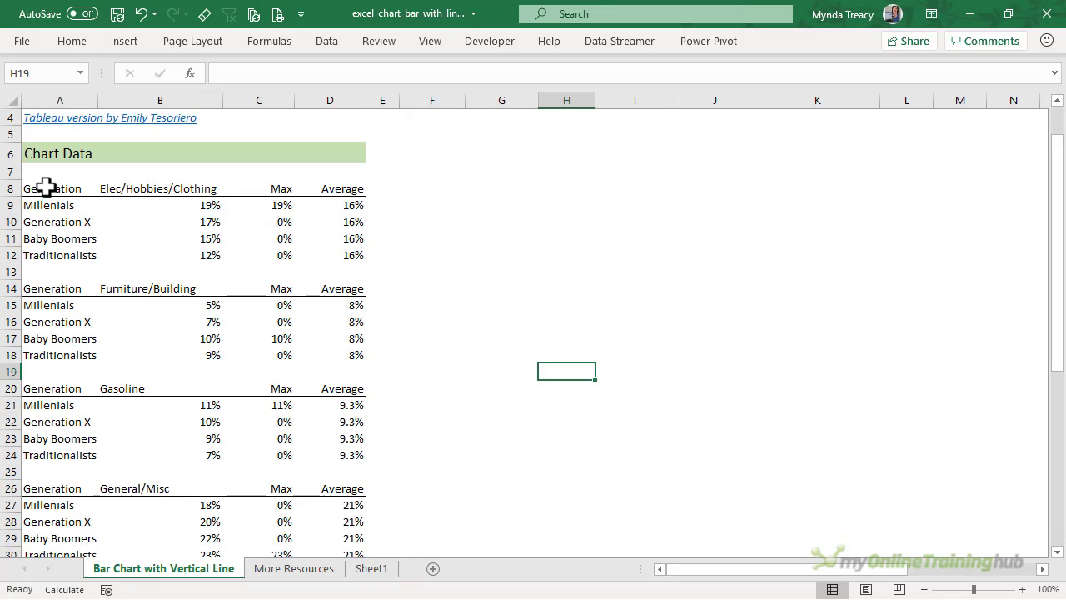
{"action": "left_click_drag", "start_coordinate": [49, 188], "coordinate": [342, 257]}
{"action": "left_click_drag", "start_coordinate": [62, 288], "coordinate": [325, 356]}
{"action": "left_click", "coordinate": [161, 289]}
{"action": "left_click", "coordinate": [143, 387]}
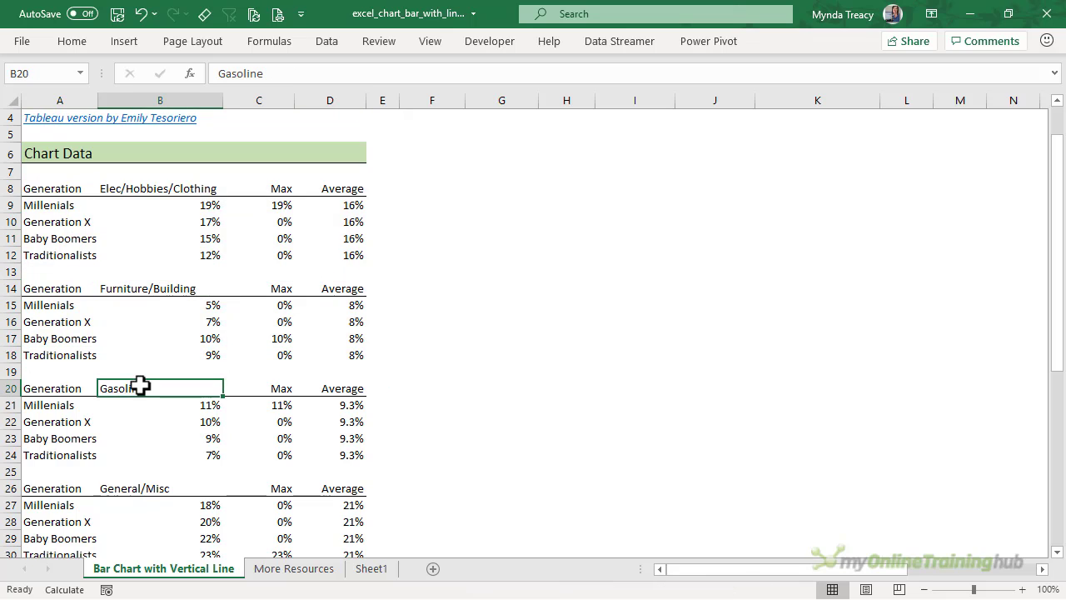
{"action": "left_click", "coordinate": [145, 487]}
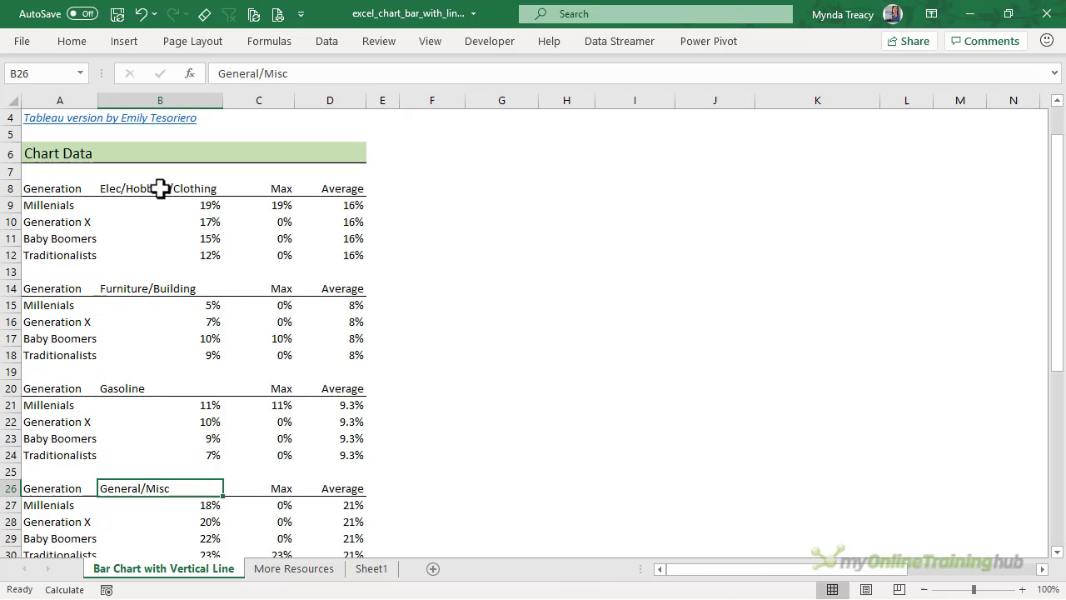
Point out the value, Max and Average columns (B8:D12), then view Sheet1's finished charts
{"action": "left_click_drag", "start_coordinate": [162, 188], "coordinate": [172, 251]}
{"action": "left_click_drag", "start_coordinate": [285, 188], "coordinate": [283, 252]}
{"action": "left_click_drag", "start_coordinate": [338, 186], "coordinate": [345, 252]}
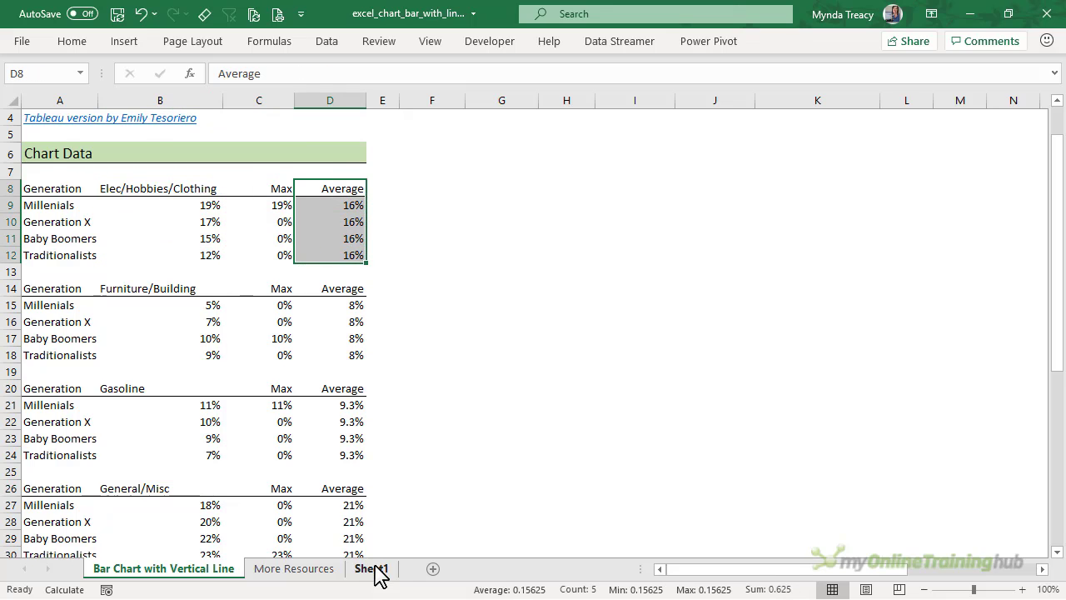
{"action": "left_click", "coordinate": [375, 570]}
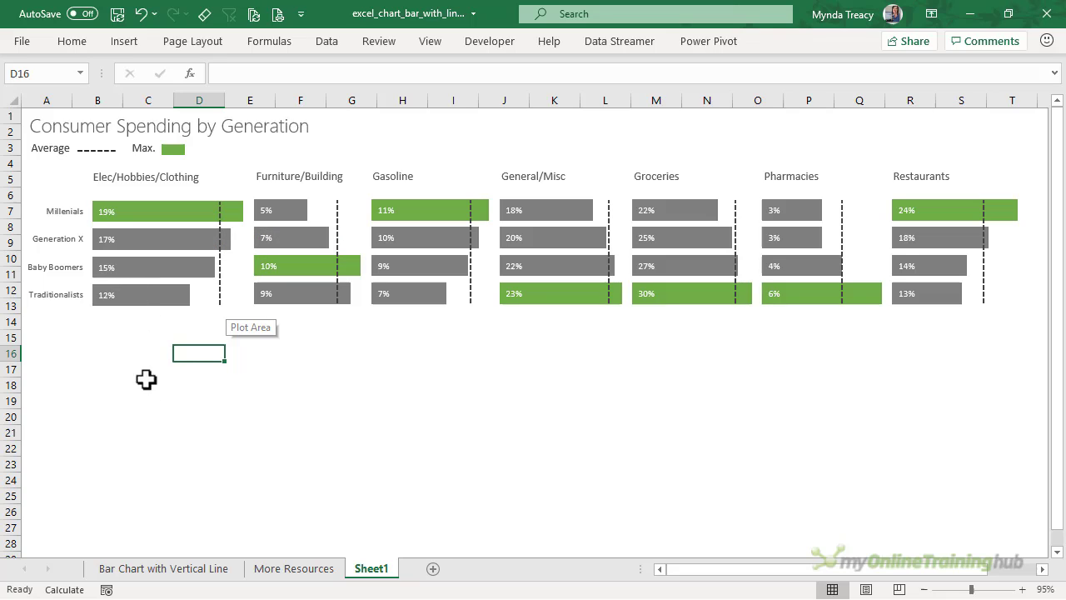
Insert a clustered bar chart from A8:C12 on the Bar Chart with Vertical Line sheet
{"action": "left_click", "coordinate": [182, 575]}
{"action": "left_click_drag", "start_coordinate": [37, 190], "coordinate": [259, 248]}
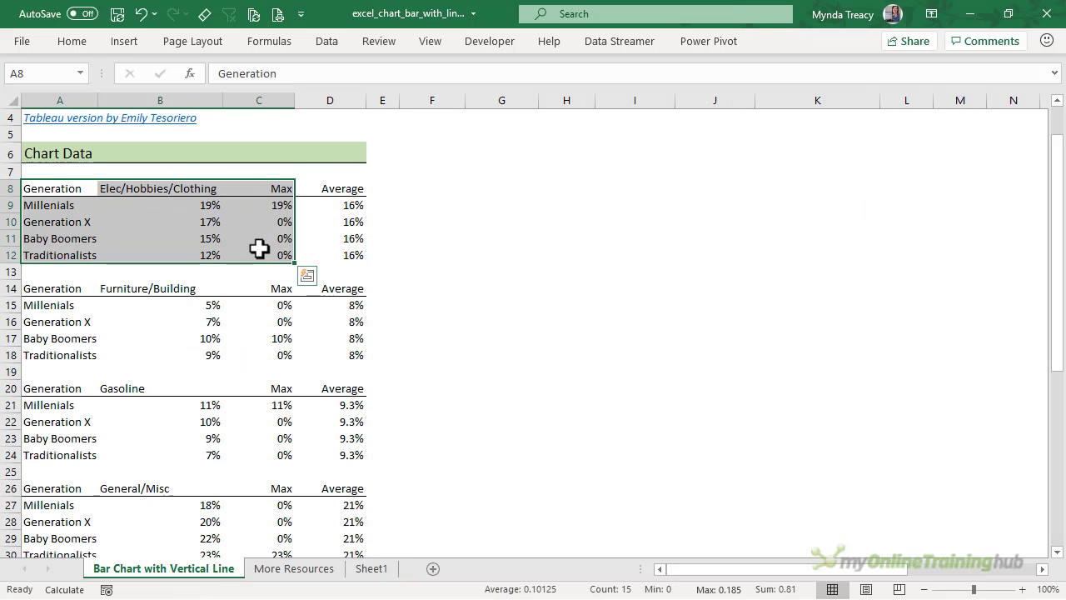
{"action": "left_click", "coordinate": [124, 42]}
{"action": "left_click", "coordinate": [453, 66]}
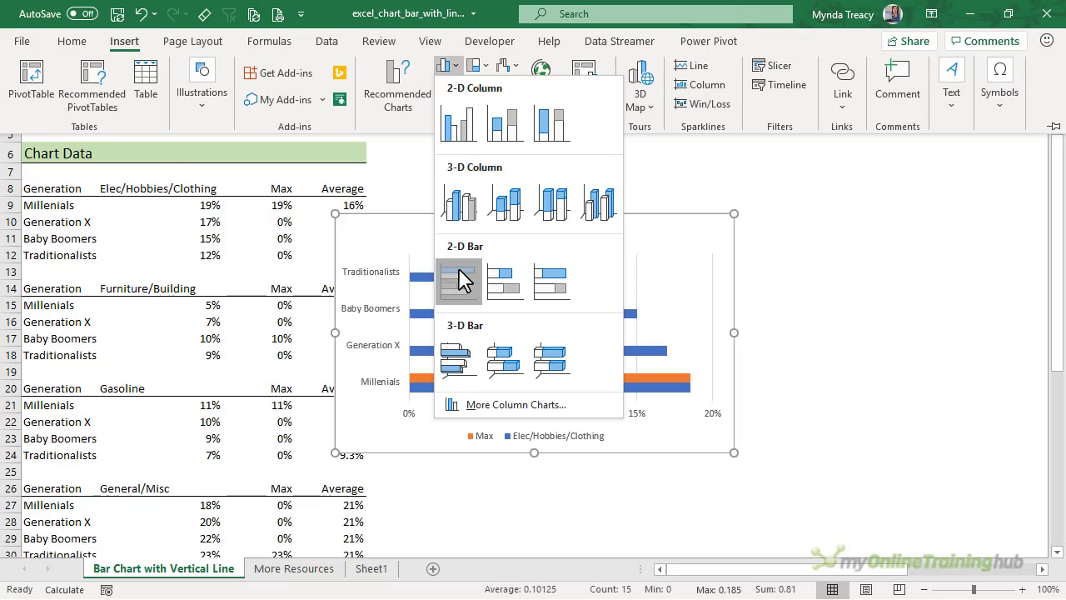
{"action": "left_click", "coordinate": [460, 277]}
Give the Max series 100% series overlap and a 30% gap width
{"action": "left_click", "coordinate": [447, 378]}
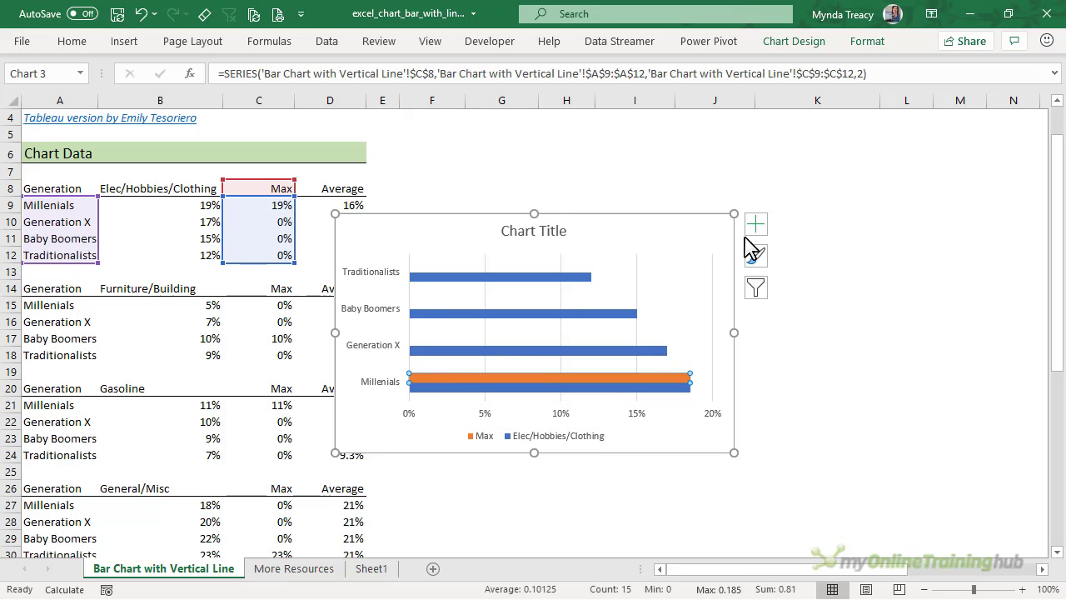
{"action": "key", "text": "ctrl+1"}
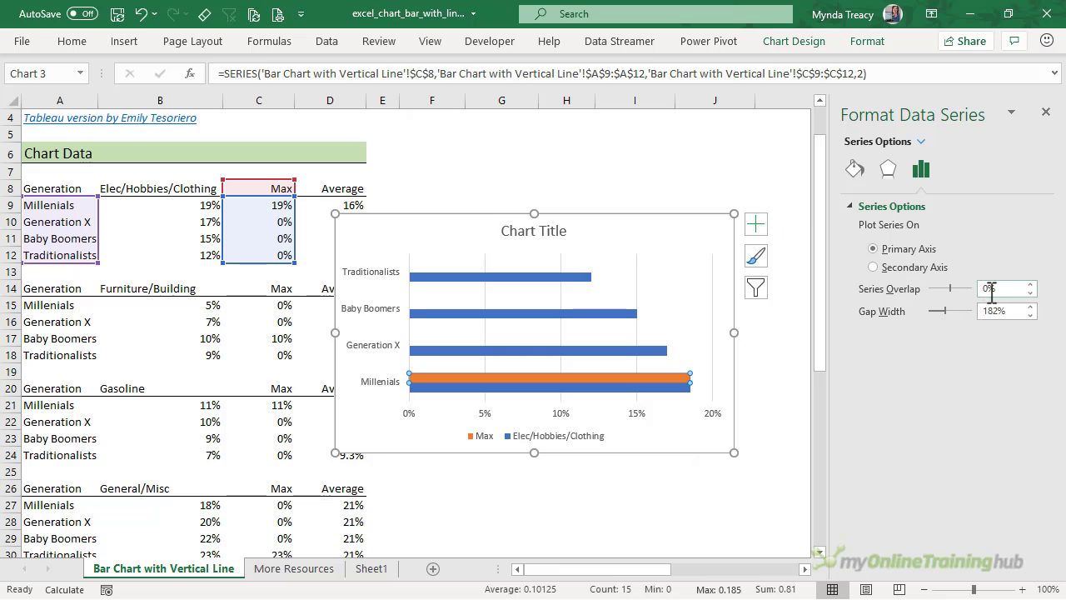
{"action": "left_click_drag", "start_coordinate": [991, 288], "coordinate": [953, 300]}
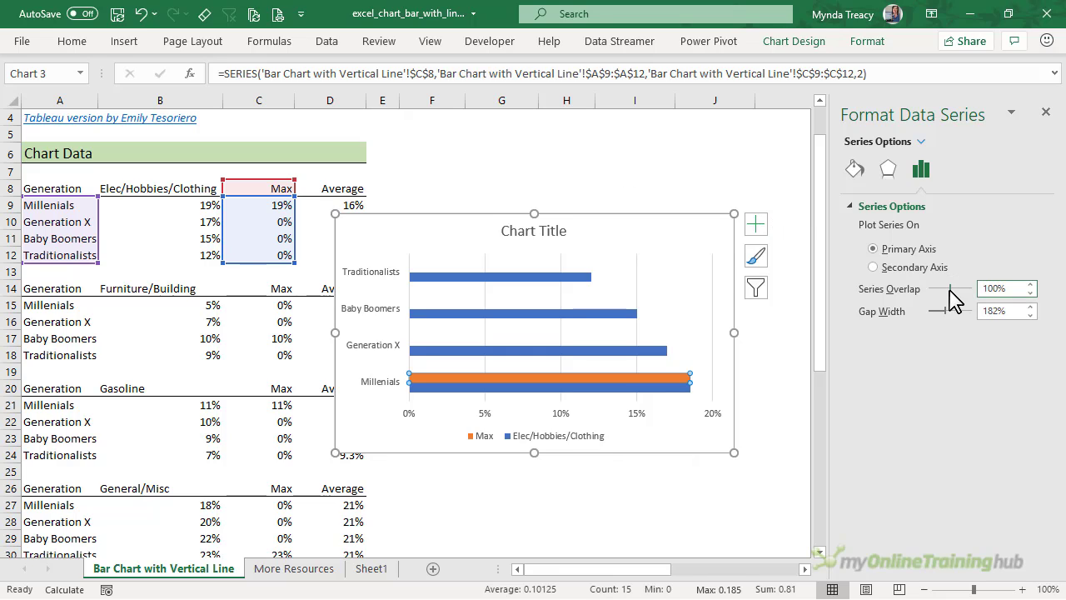
{"action": "left_click_drag", "start_coordinate": [1002, 310], "coordinate": [973, 315]}
{"action": "type", "text": "30"}
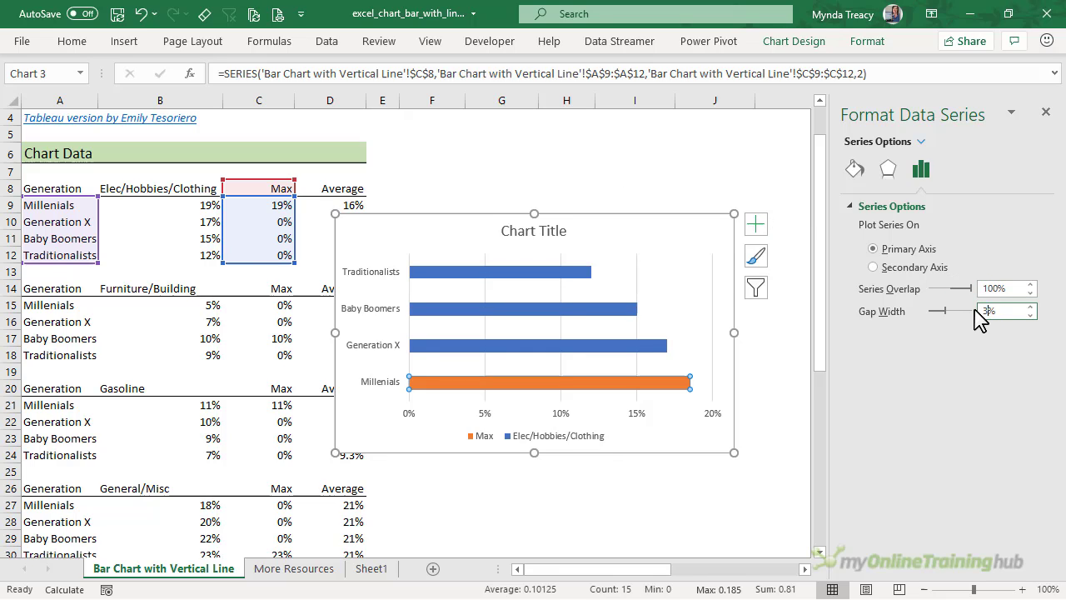
{"action": "key", "text": "Tab"}
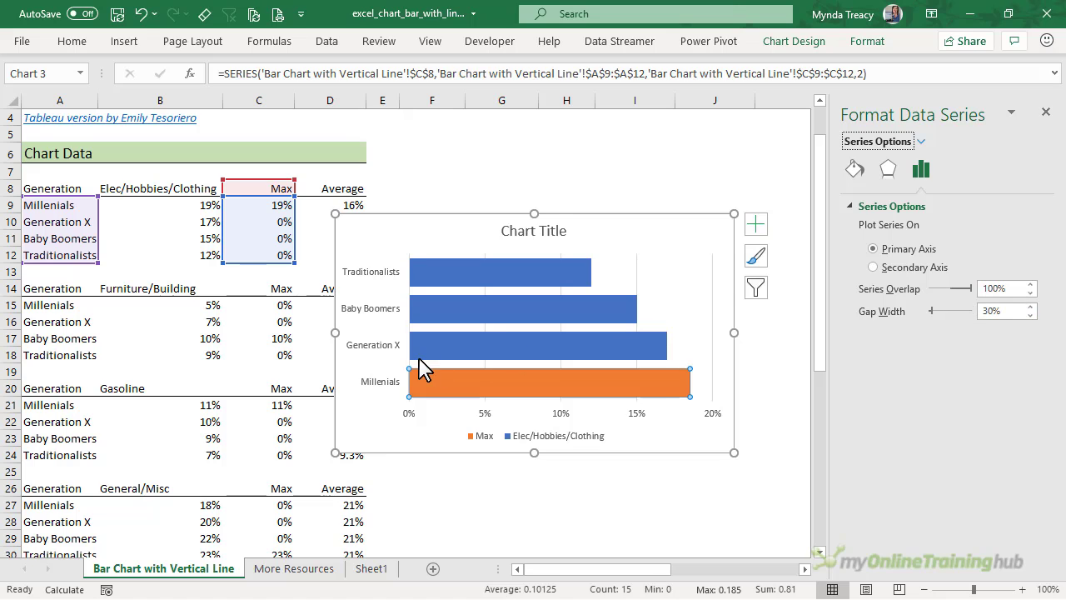
Move the bar chart to the right and slightly down
{"action": "mouse_move", "coordinate": [423, 369]}
{"action": "left_click", "coordinate": [486, 181]}
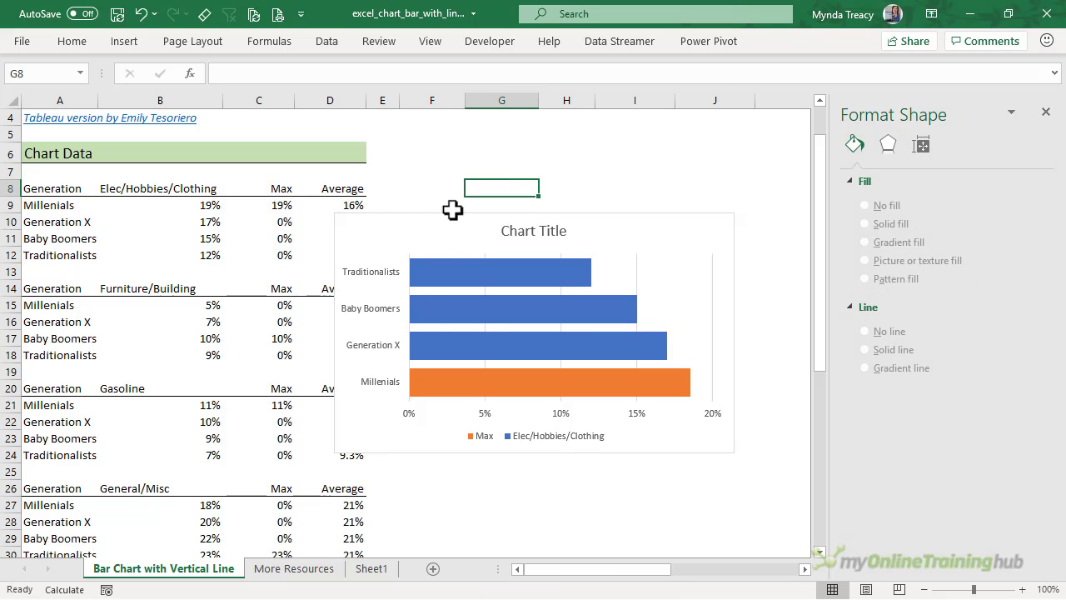
{"action": "left_click_drag", "start_coordinate": [448, 214], "coordinate": [488, 218]}
Copy the Average values D8:D12 and paste them into the chart as a new column series
{"action": "left_click_drag", "start_coordinate": [354, 190], "coordinate": [347, 251]}
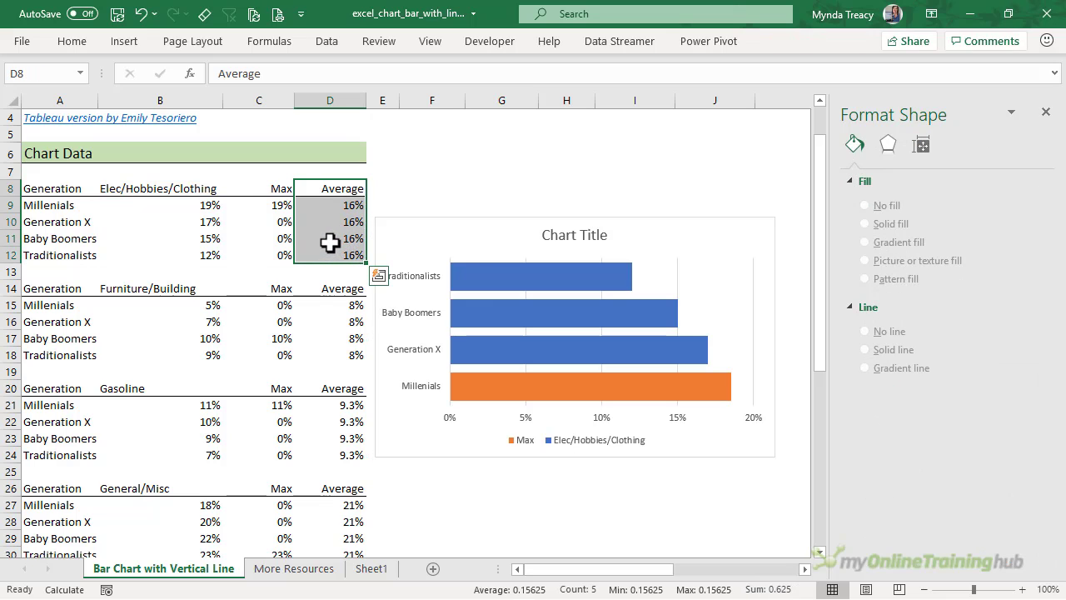
{"action": "key", "text": "ctrl+c"}
{"action": "left_click", "coordinate": [439, 219]}
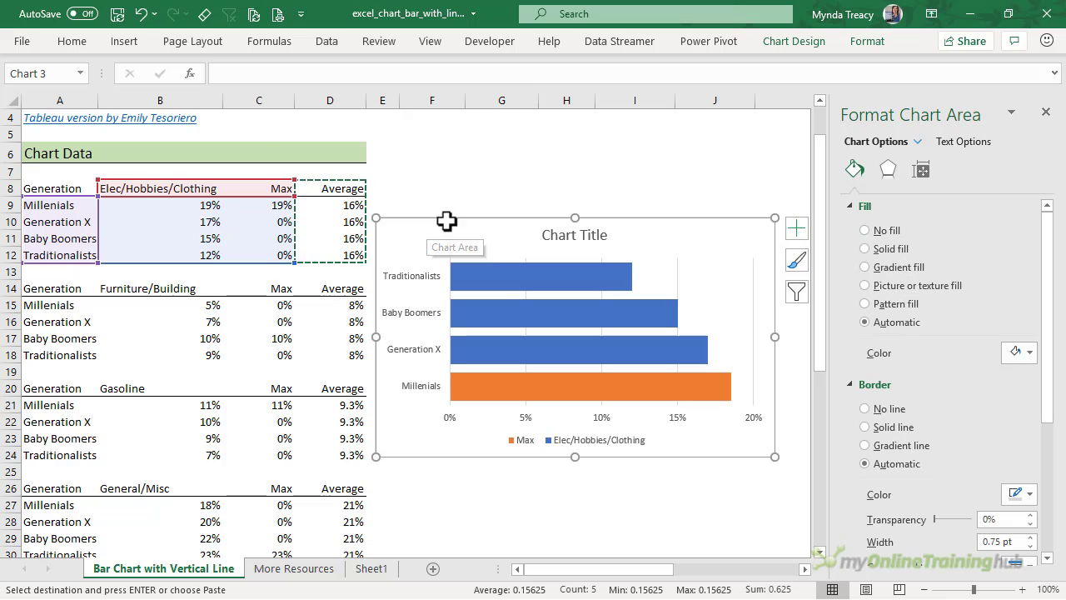
{"action": "left_click", "coordinate": [70, 45]}
{"action": "left_click", "coordinate": [24, 100]}
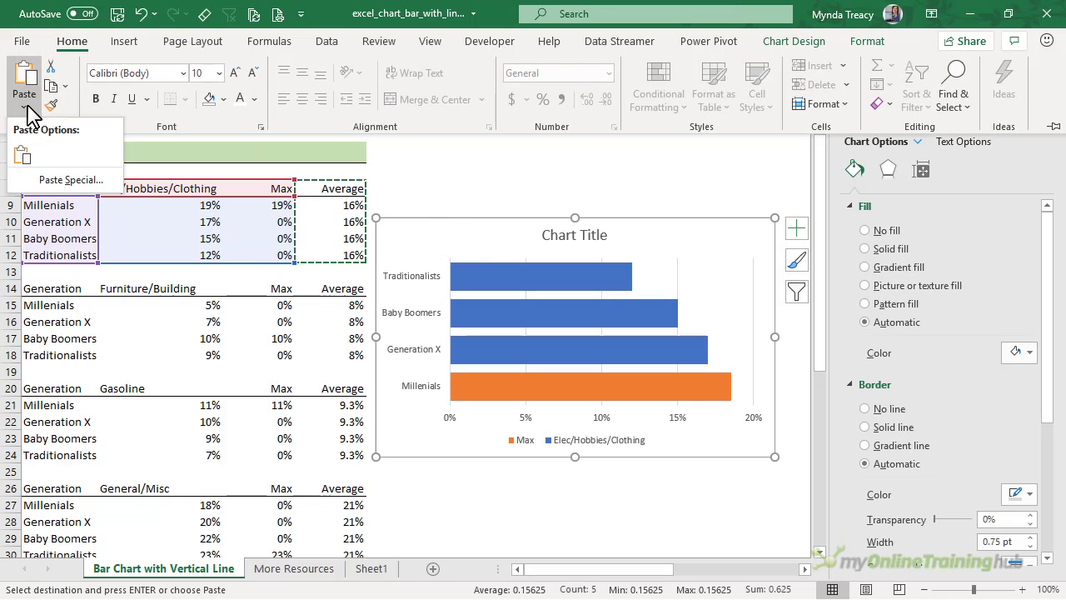
{"action": "left_click", "coordinate": [68, 180]}
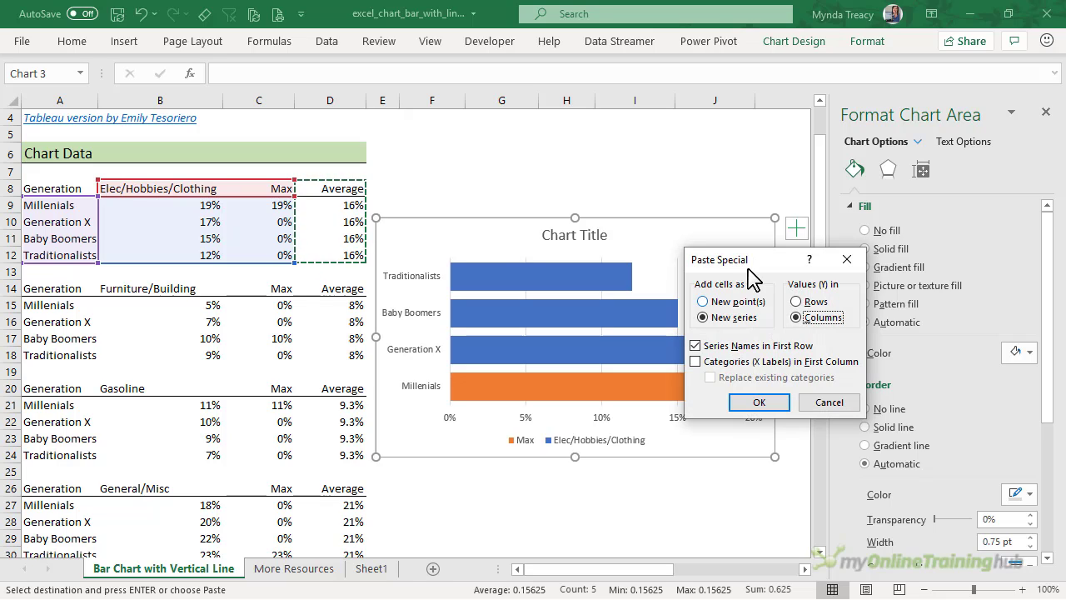
{"action": "left_click", "coordinate": [796, 317]}
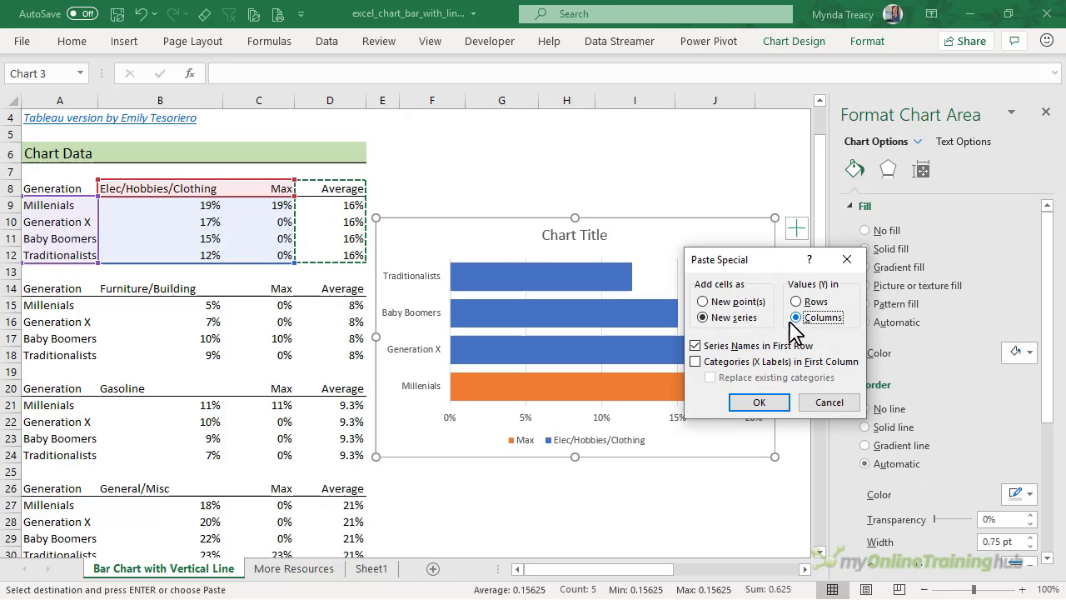
{"action": "left_click", "coordinate": [768, 403]}
{"action": "left_click", "coordinate": [651, 281]}
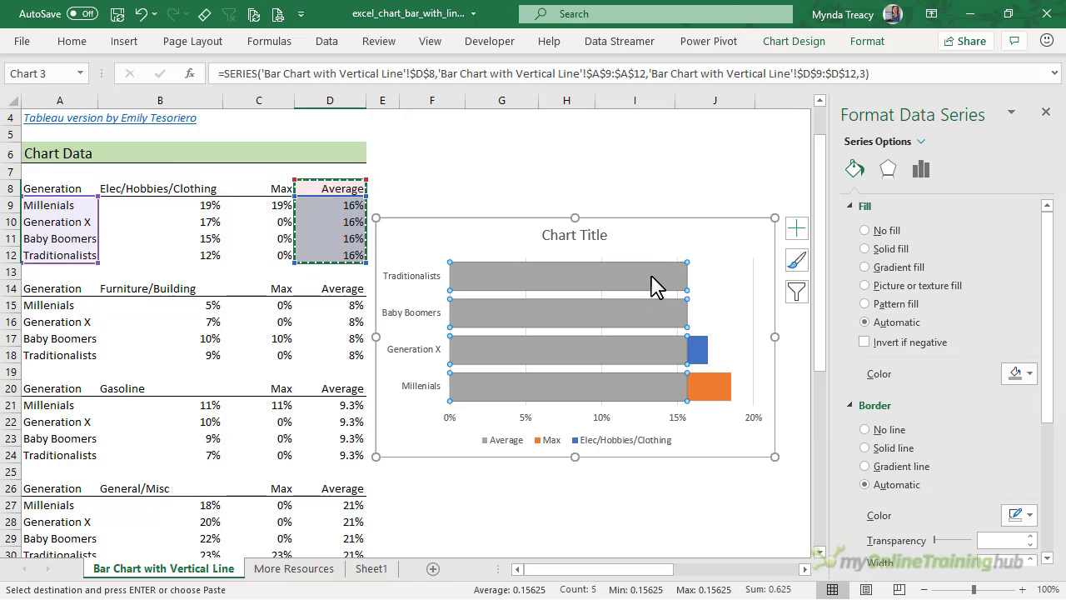
Put the Average series on a secondary axis and set that axis maximum to 0.2
{"action": "left_click", "coordinate": [920, 169]}
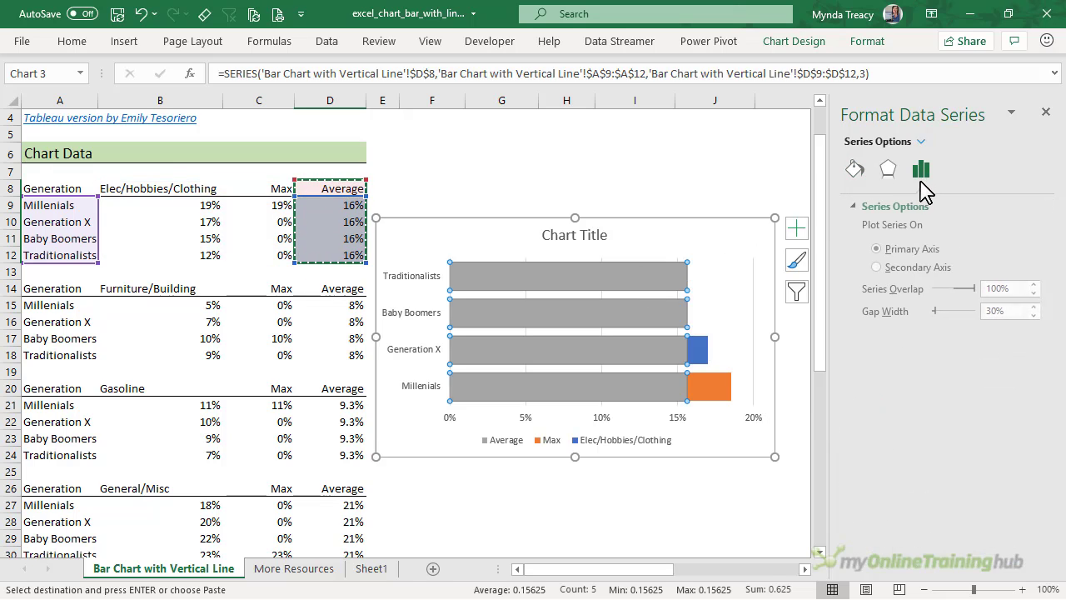
{"action": "left_click", "coordinate": [908, 268]}
{"action": "left_click", "coordinate": [718, 264]}
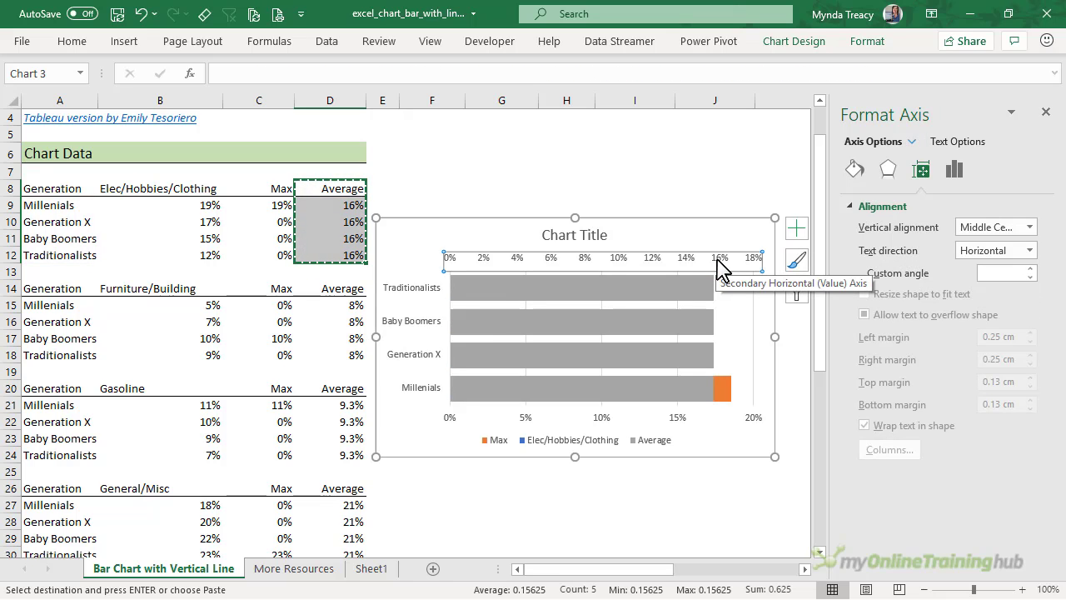
{"action": "left_click", "coordinate": [954, 170]}
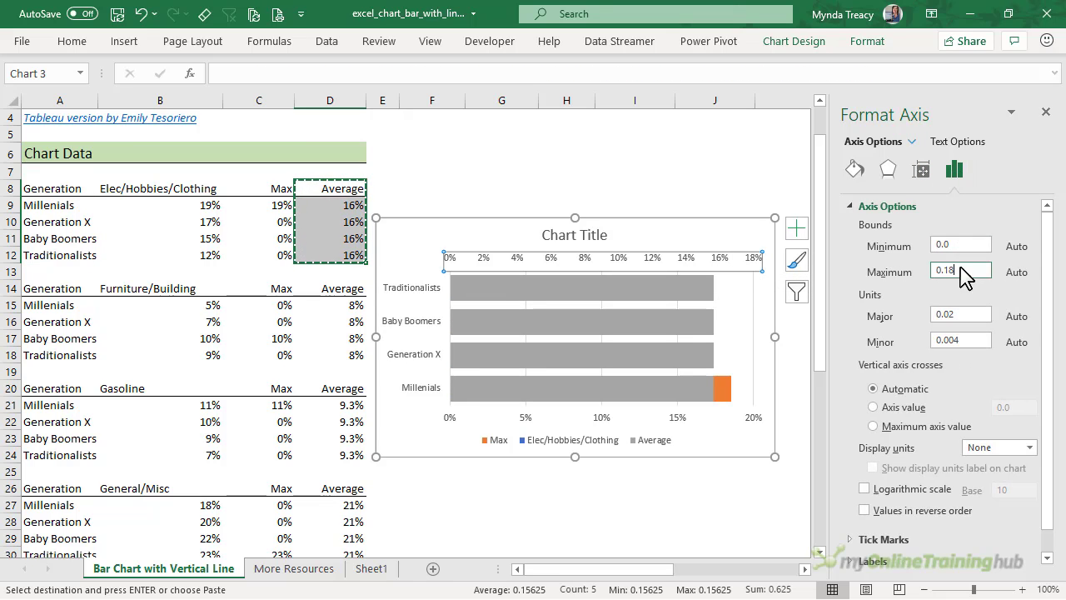
{"action": "left_click_drag", "start_coordinate": [963, 276], "coordinate": [933, 279]}
{"action": "key", "text": "Return"}
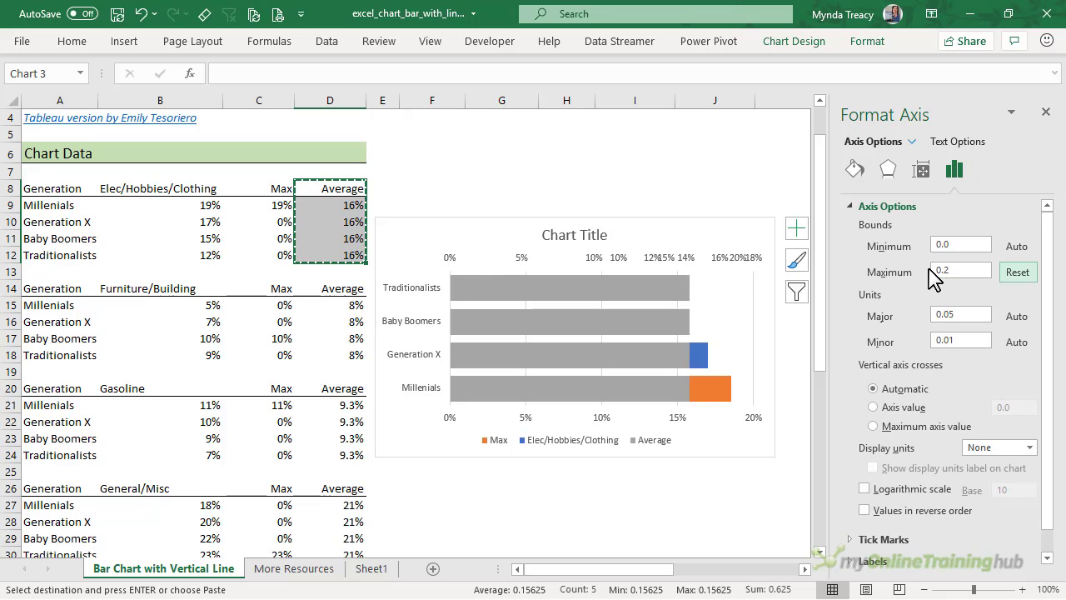
{"action": "left_click", "coordinate": [655, 322]}
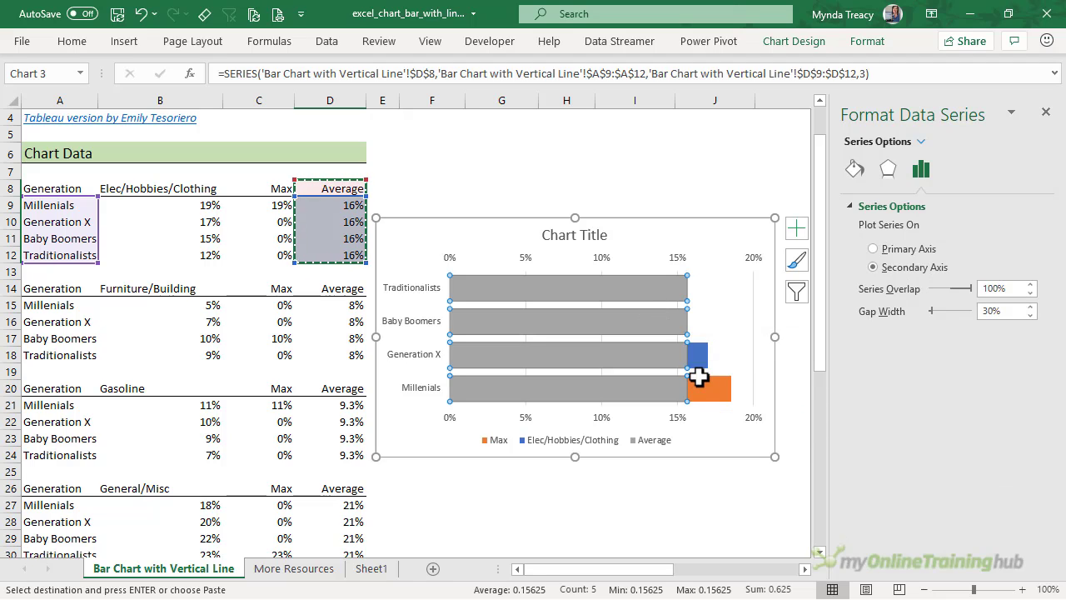
Add a linear trendline for the Average series
{"action": "left_click", "coordinate": [1046, 112]}
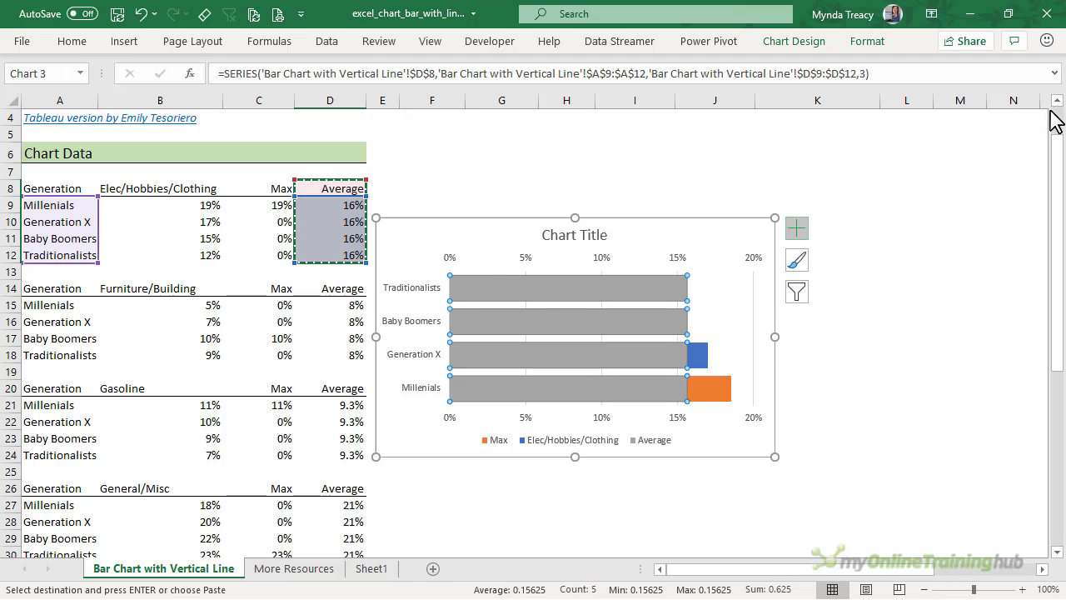
{"action": "left_click", "coordinate": [796, 230]}
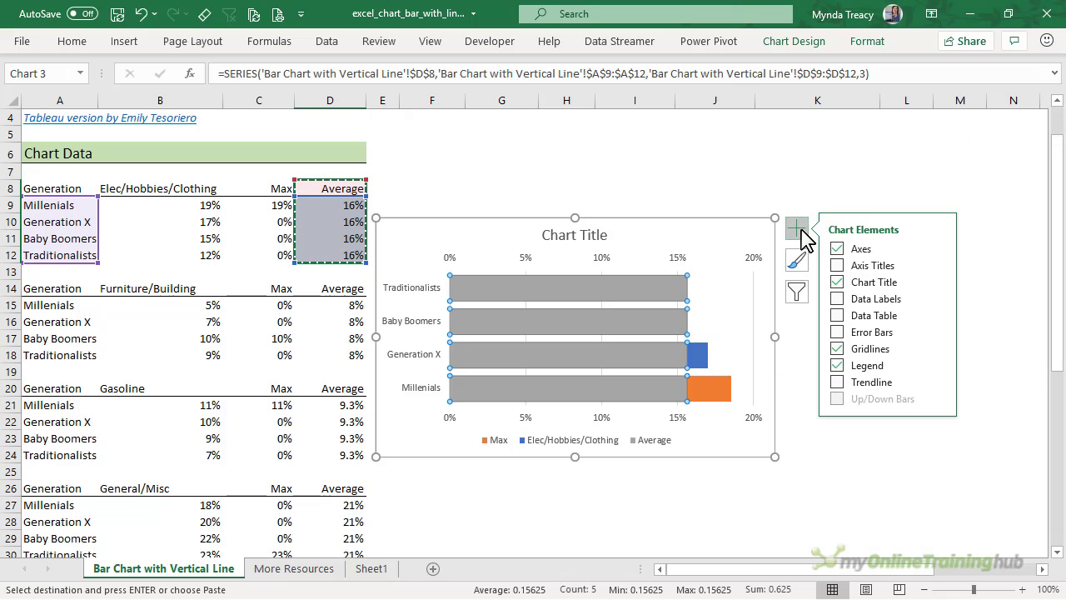
{"action": "left_click", "coordinate": [939, 383]}
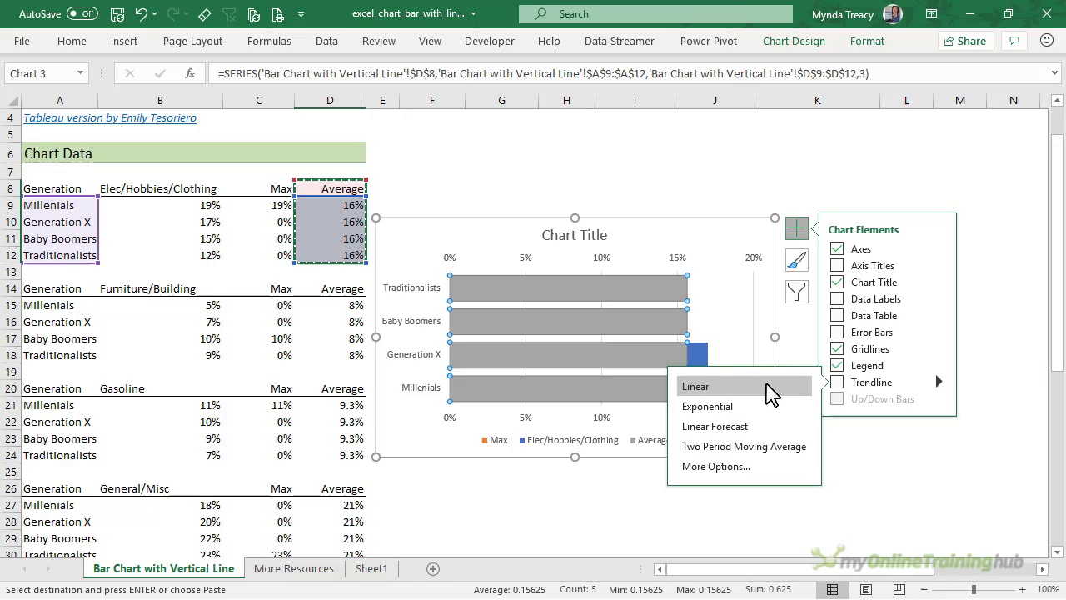
{"action": "left_click", "coordinate": [680, 514]}
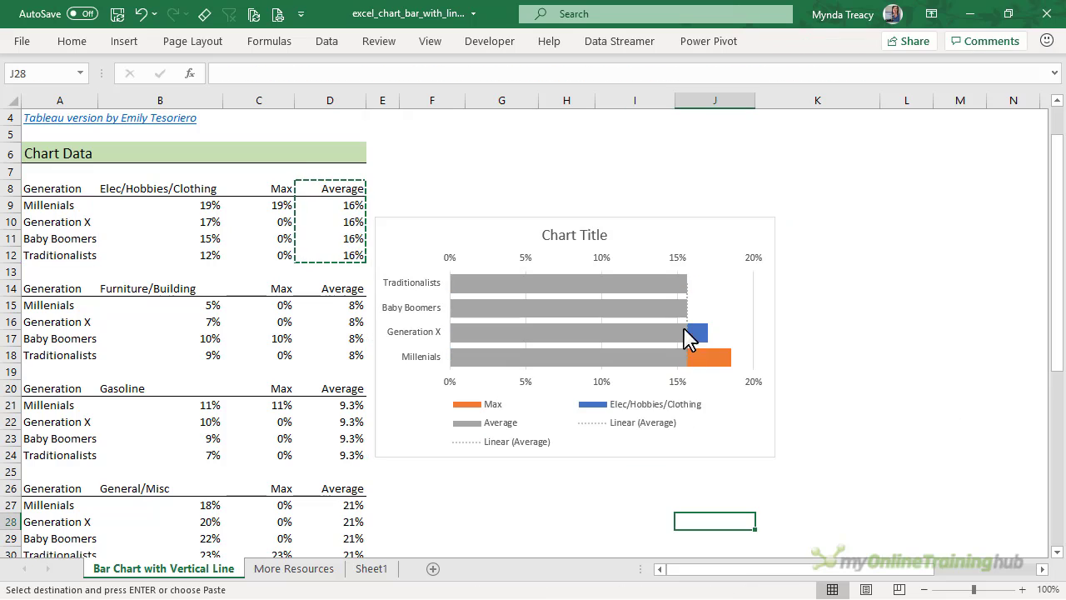
Remove the chart legend and both the primary and secondary horizontal axes
{"action": "left_click", "coordinate": [708, 237]}
{"action": "left_click", "coordinate": [791, 228]}
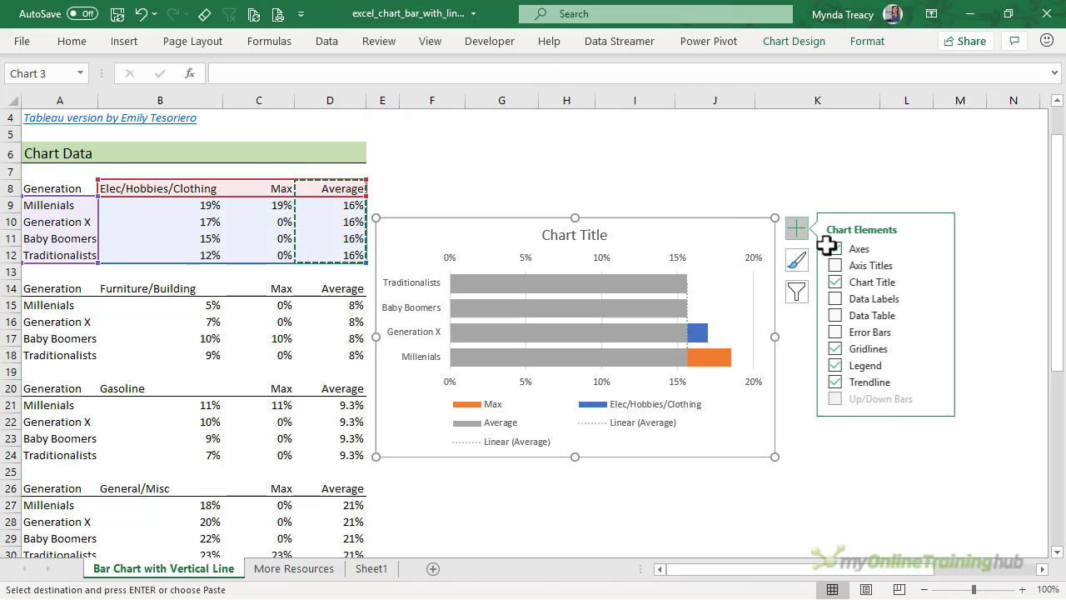
{"action": "left_click", "coordinate": [838, 365]}
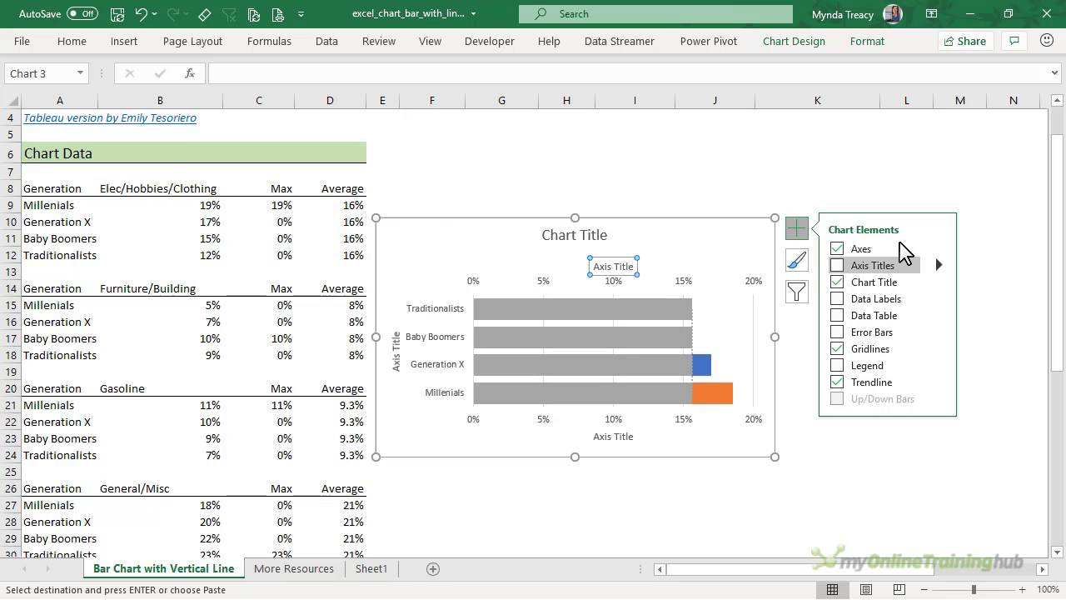
{"action": "left_click", "coordinate": [938, 248]}
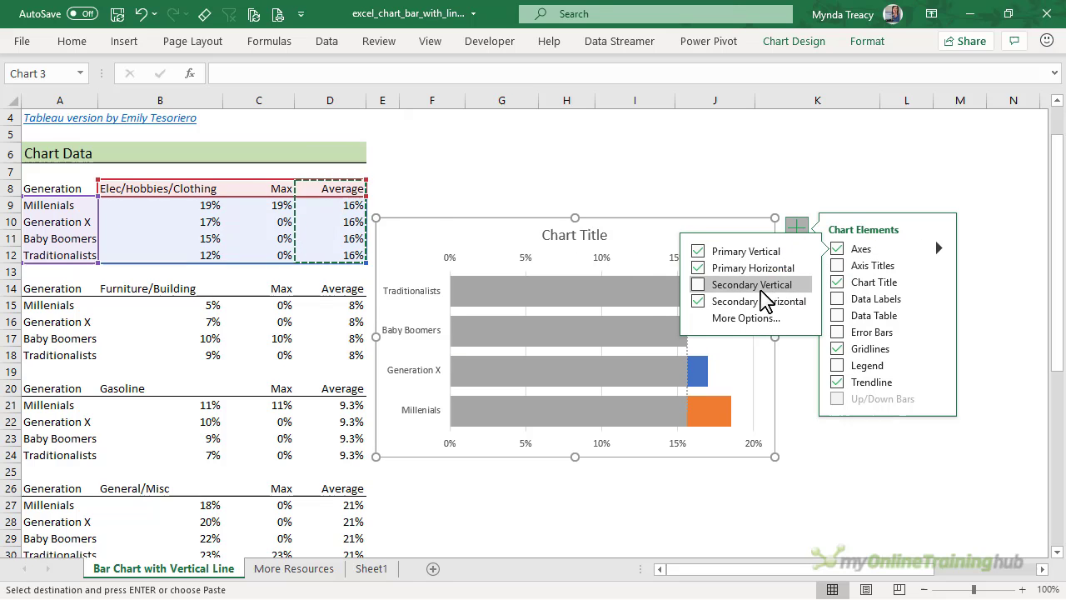
{"action": "left_click", "coordinate": [701, 268]}
{"action": "left_click", "coordinate": [698, 301]}
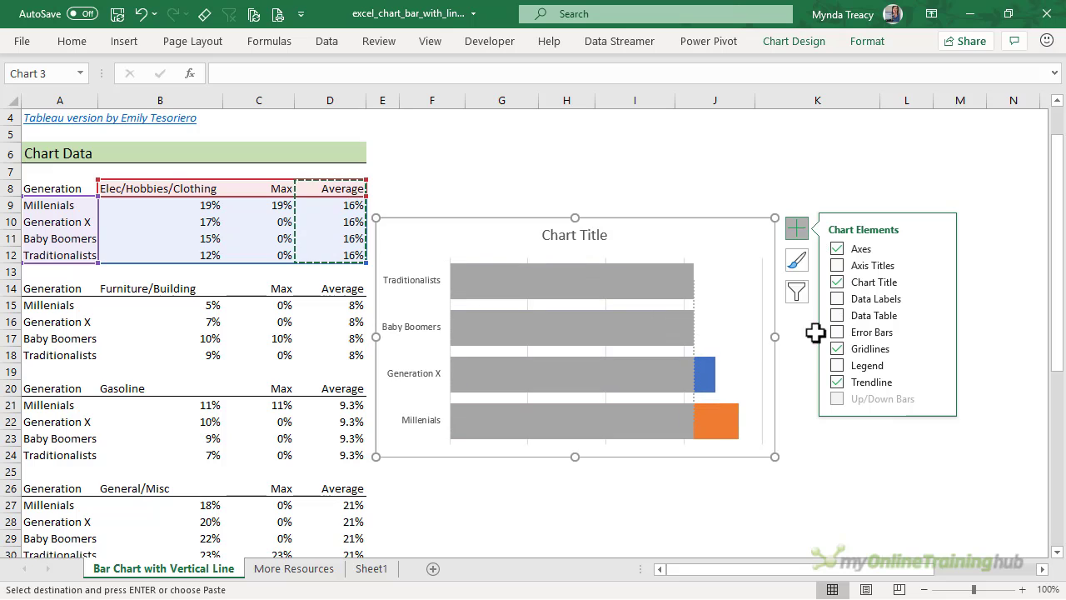
Add data labels at the inside base of the Elec/Hobbies/Clothing bars
{"action": "left_click", "coordinate": [717, 383]}
{"action": "left_click", "coordinate": [837, 299]}
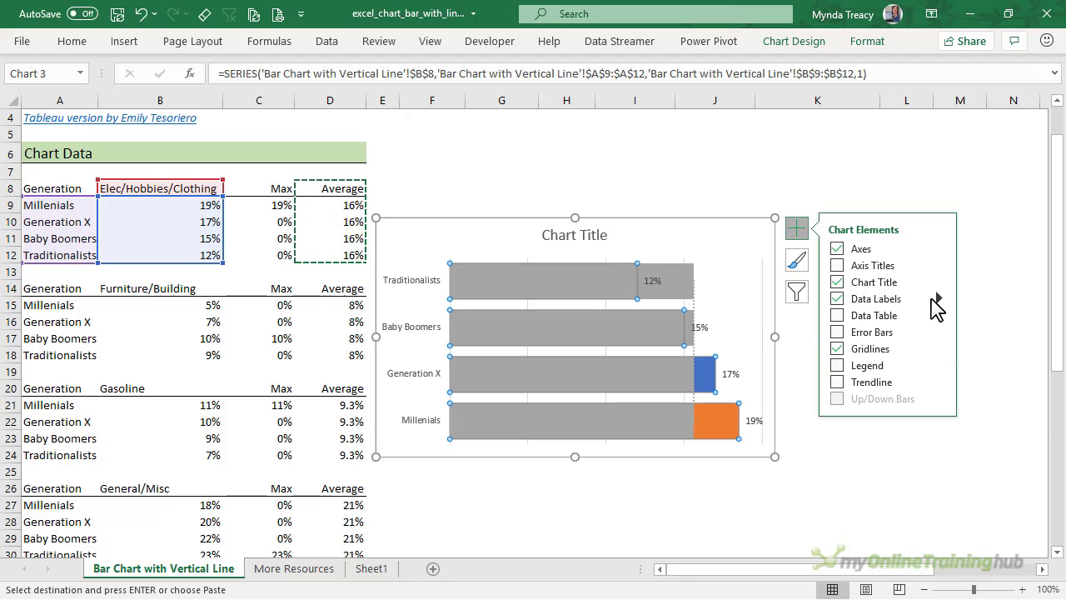
{"action": "left_click", "coordinate": [937, 298]}
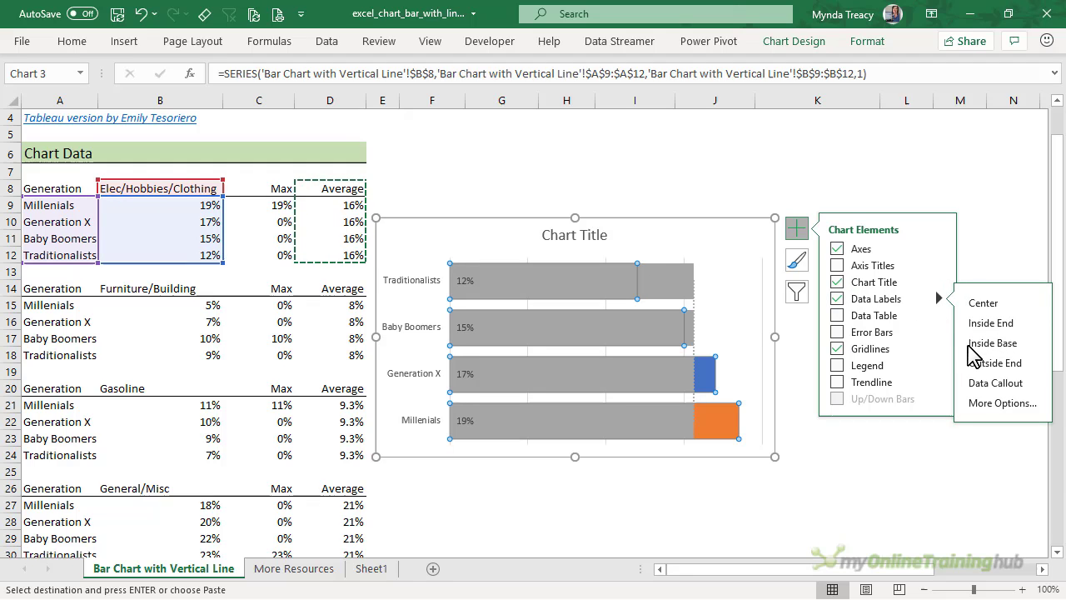
{"action": "key", "text": "Down"}
{"action": "key", "text": "Down"}
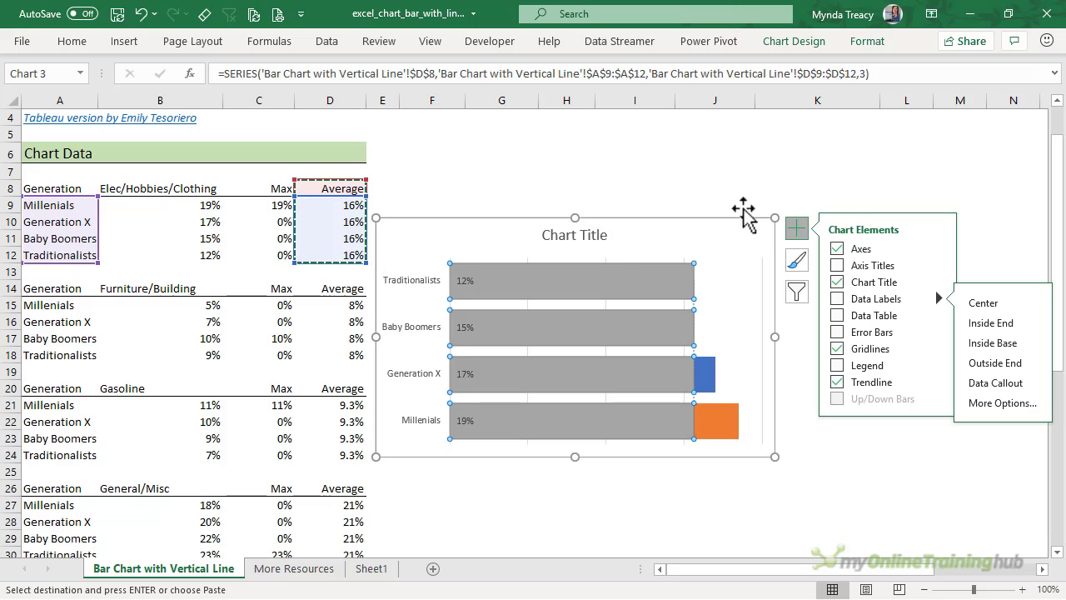
Show the Fill & Line settings in Format Data Series for the grey Average series
{"action": "left_click", "coordinate": [707, 187]}
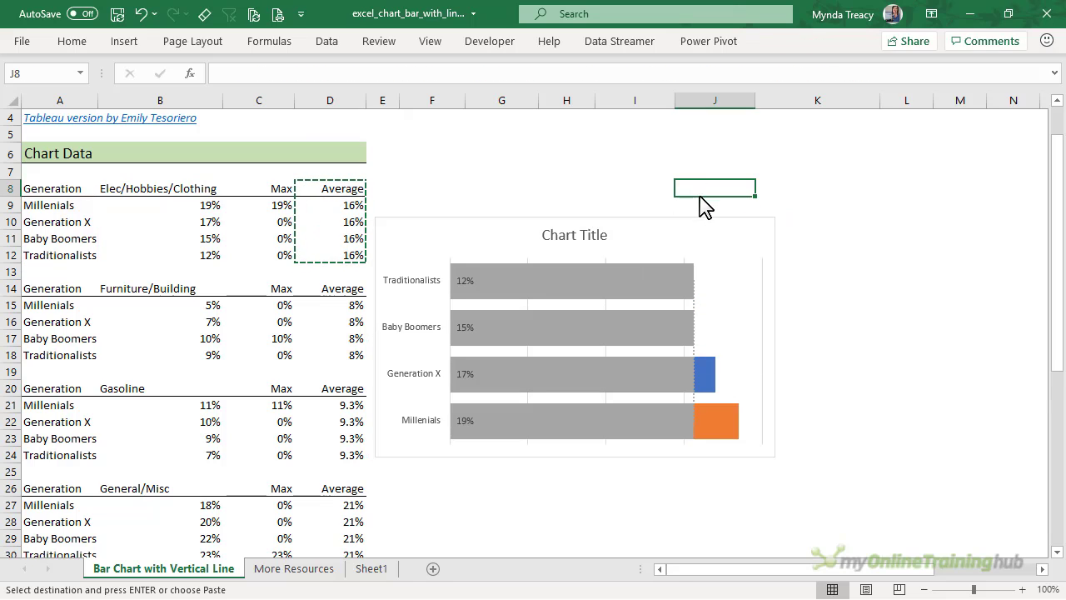
{"action": "left_click", "coordinate": [653, 287]}
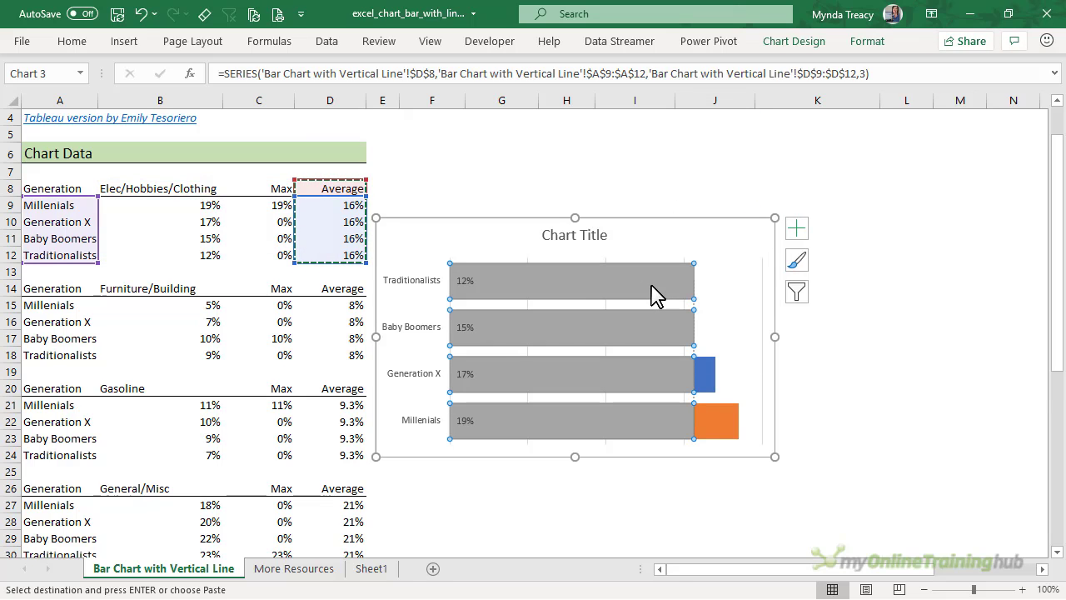
{"action": "key", "text": "ctrl+1"}
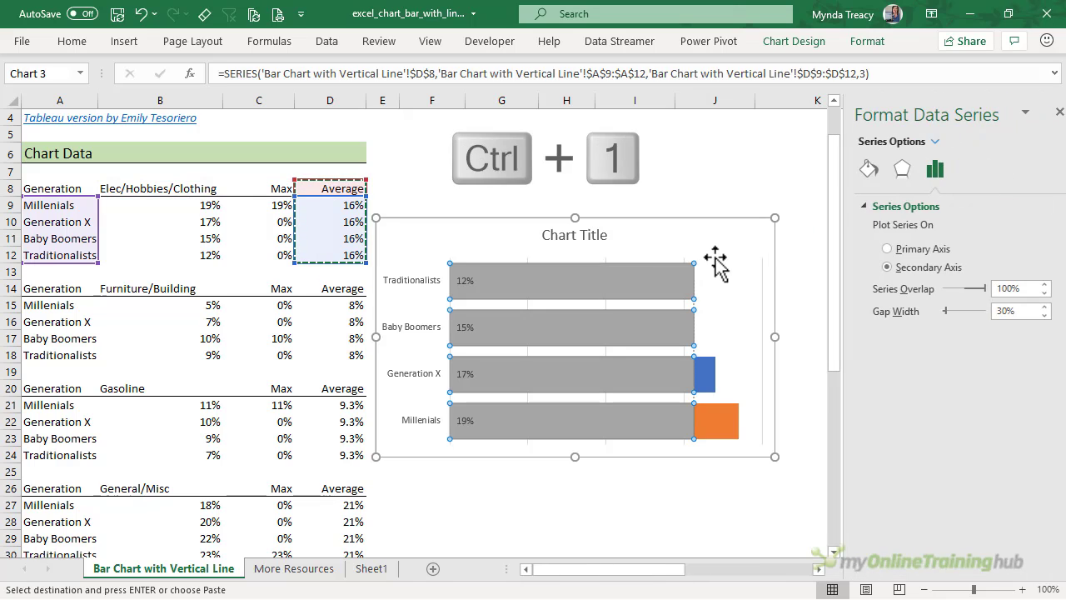
{"action": "left_click", "coordinate": [854, 173]}
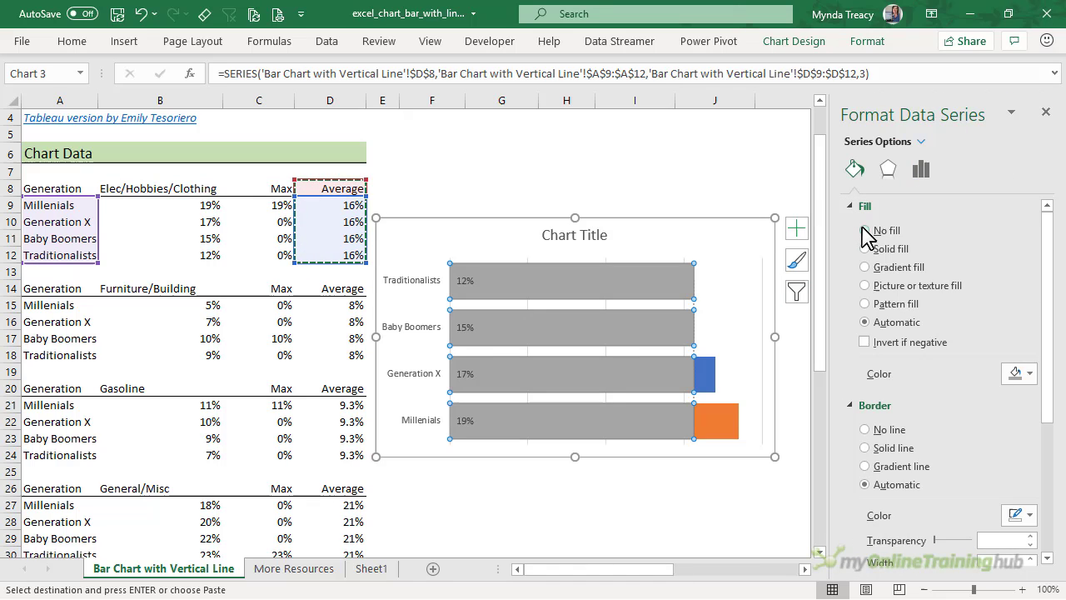
Give the Average bars no fill and make the trendline dark grey and dashed
{"action": "left_click", "coordinate": [865, 230]}
{"action": "left_click", "coordinate": [708, 312]}
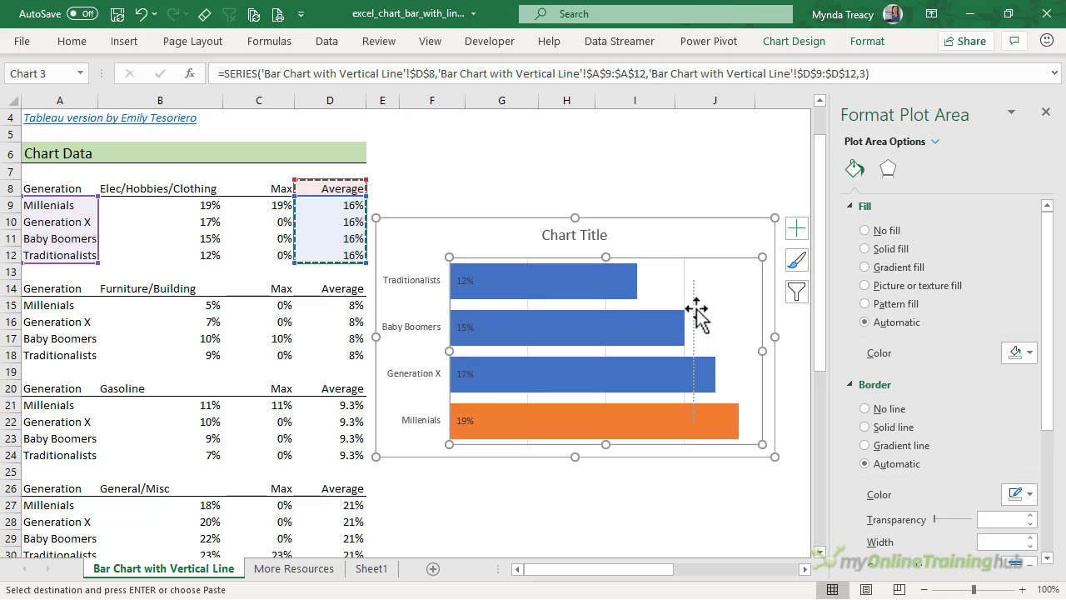
{"action": "left_click", "coordinate": [694, 308]}
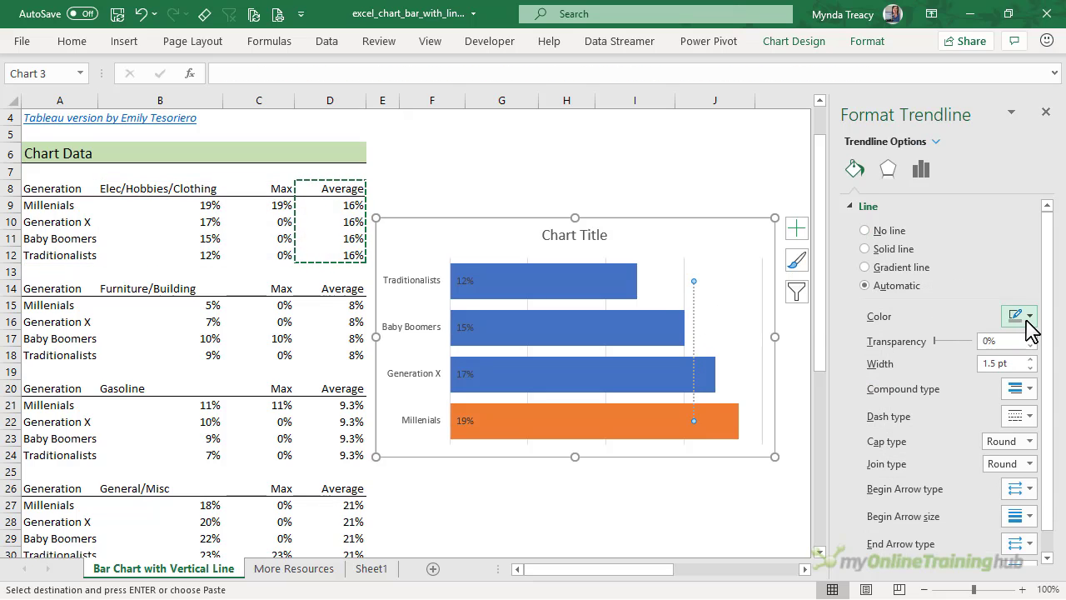
{"action": "left_click", "coordinate": [1018, 316]}
{"action": "left_click", "coordinate": [943, 405]}
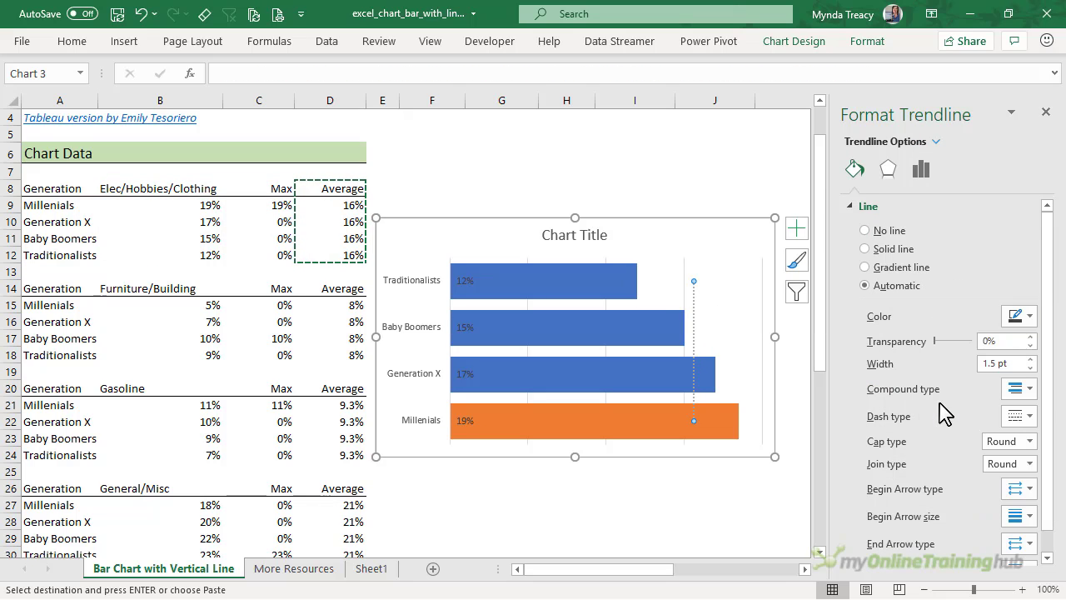
{"action": "left_click", "coordinate": [1018, 416]}
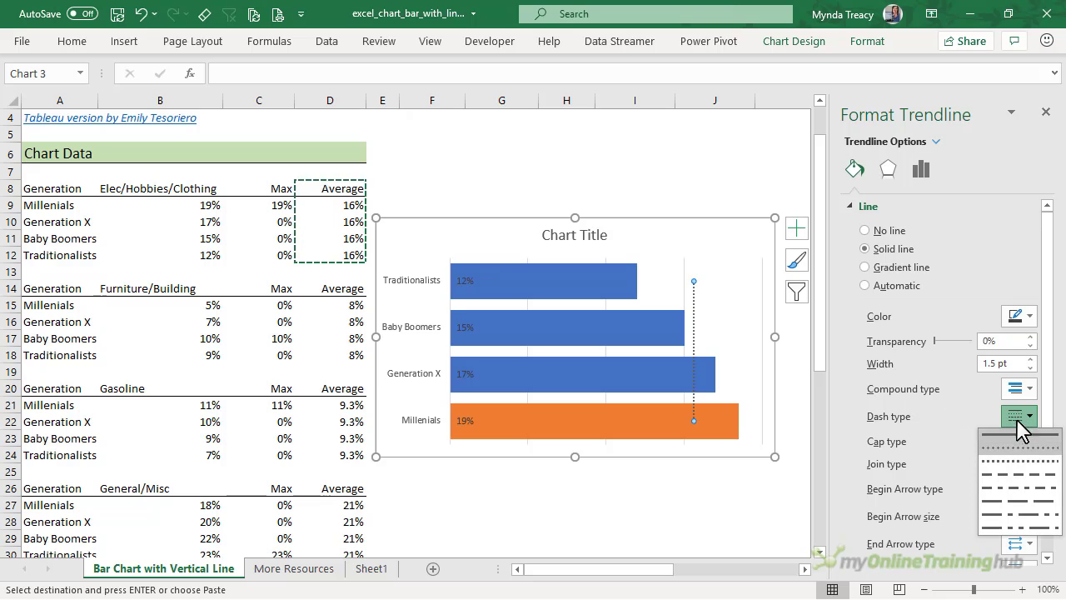
{"action": "left_click", "coordinate": [1022, 469]}
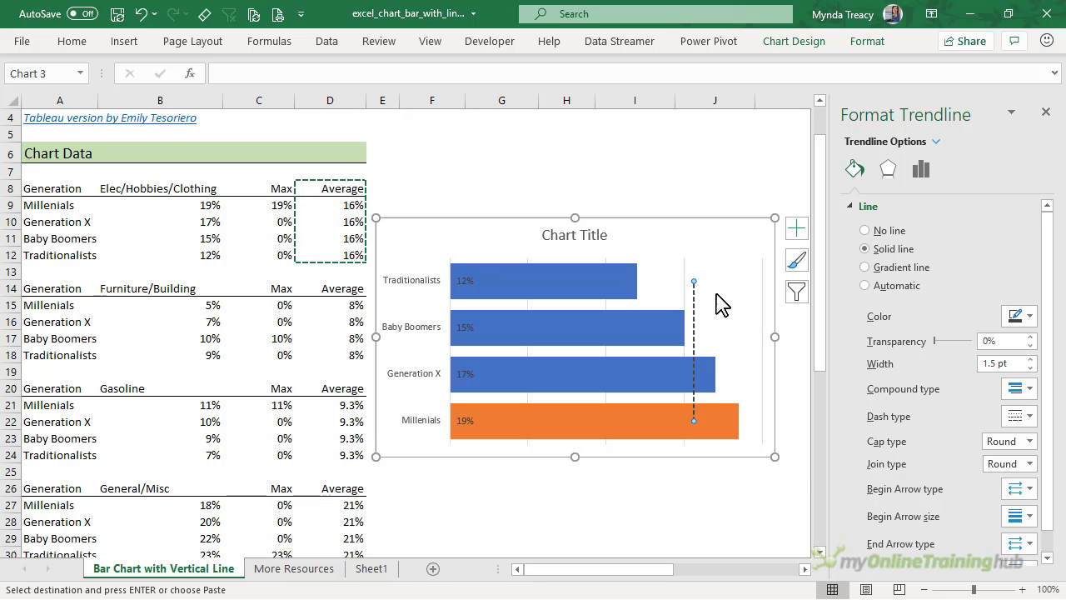
Set the trendline's Forecast Forward value to 10
{"action": "left_click", "coordinate": [920, 169]}
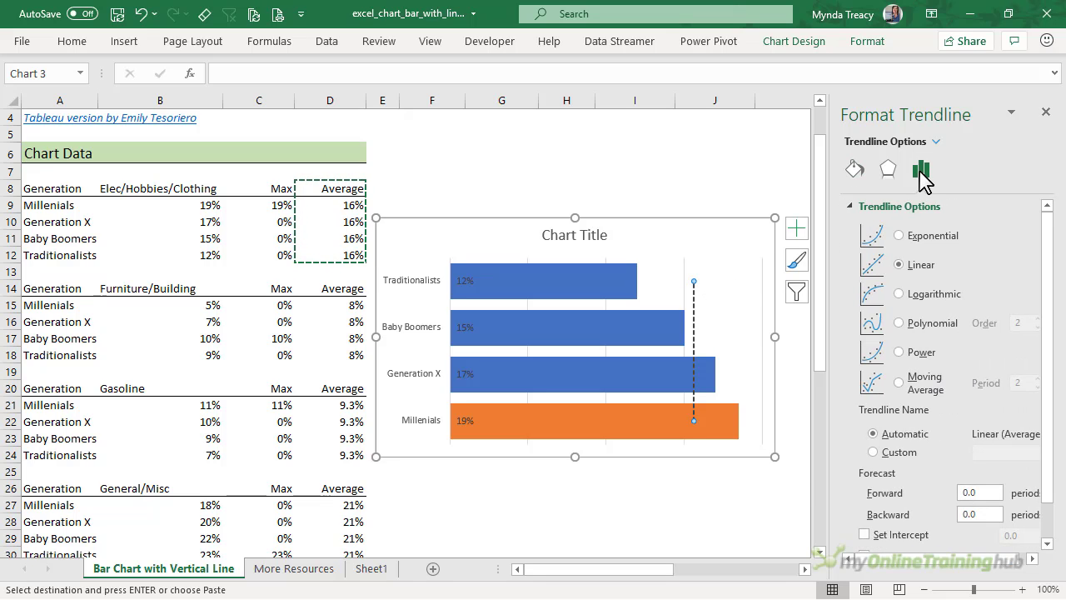
{"action": "left_click", "coordinate": [960, 495]}
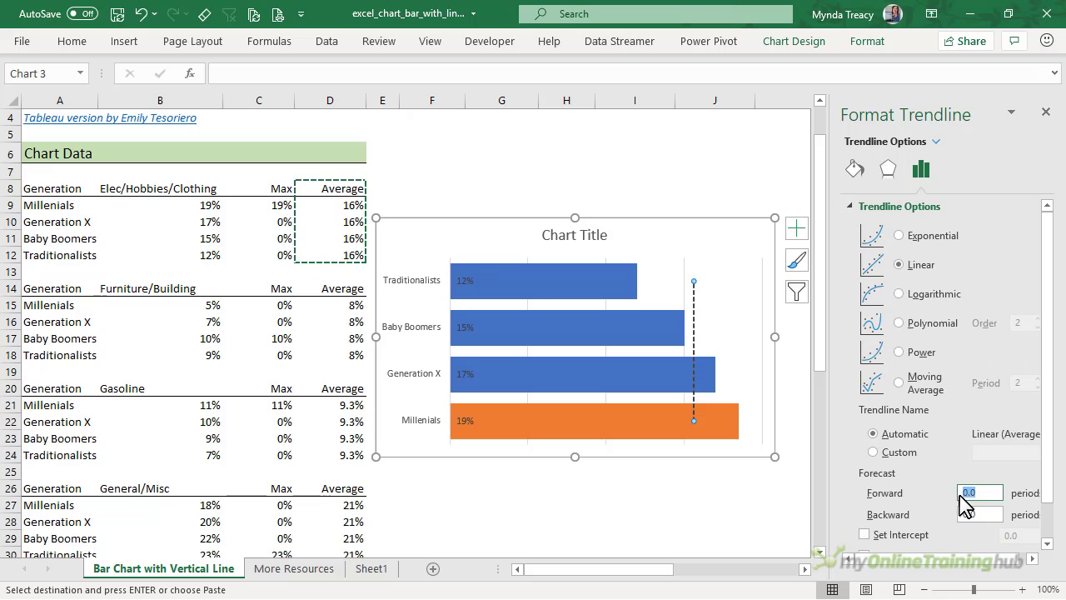
{"action": "type", "text": "10"}
{"action": "key", "text": "Tab"}
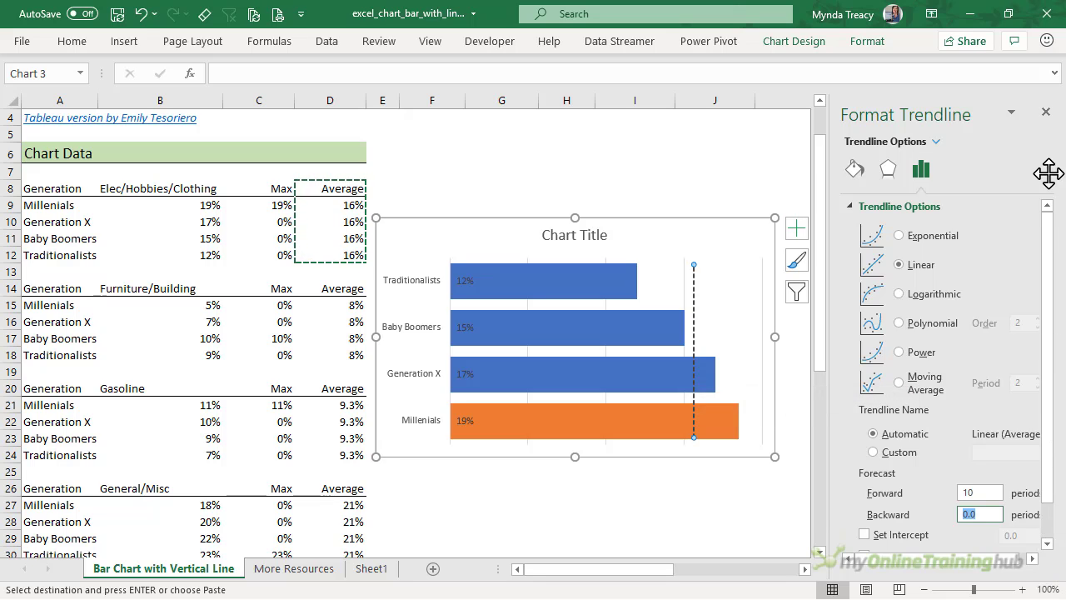
Delete the chart's vertical gridlines
{"action": "left_click", "coordinate": [1046, 112]}
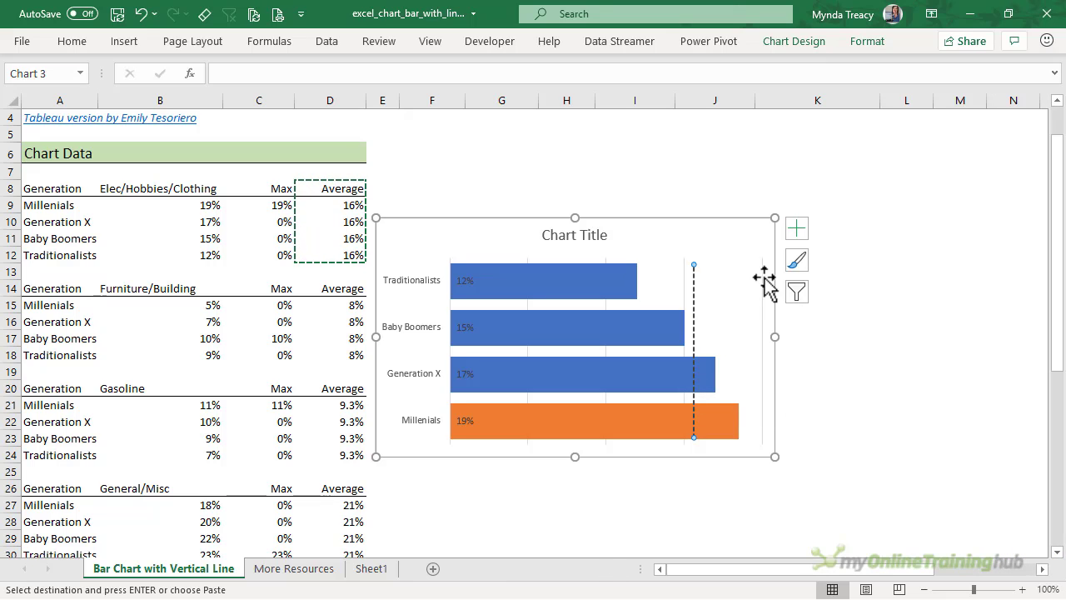
{"action": "left_click", "coordinate": [760, 280]}
{"action": "left_click", "coordinate": [683, 282]}
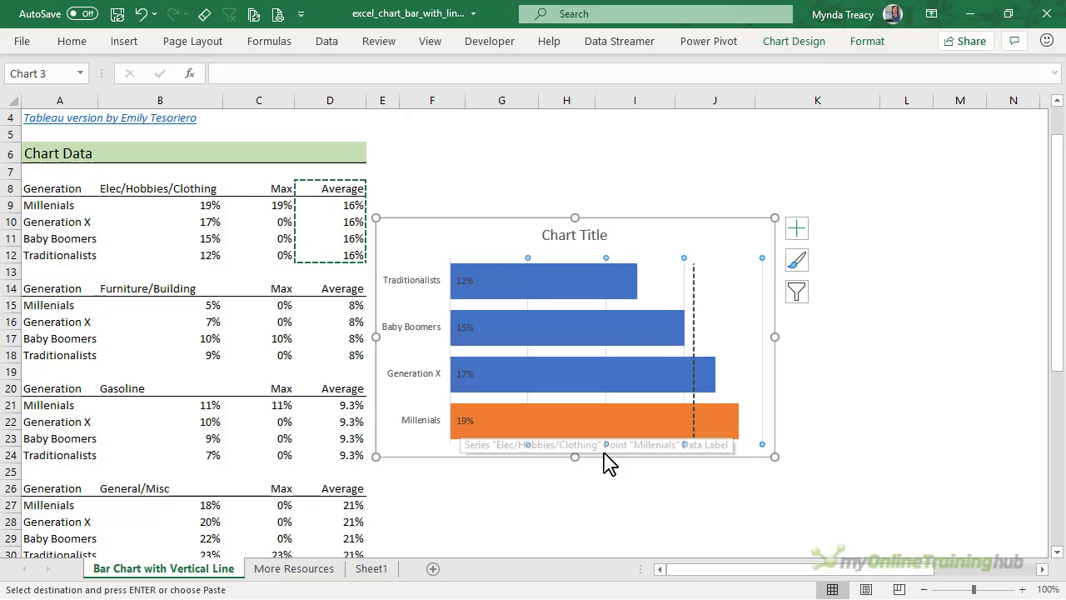
{"action": "key", "text": "Escape"}
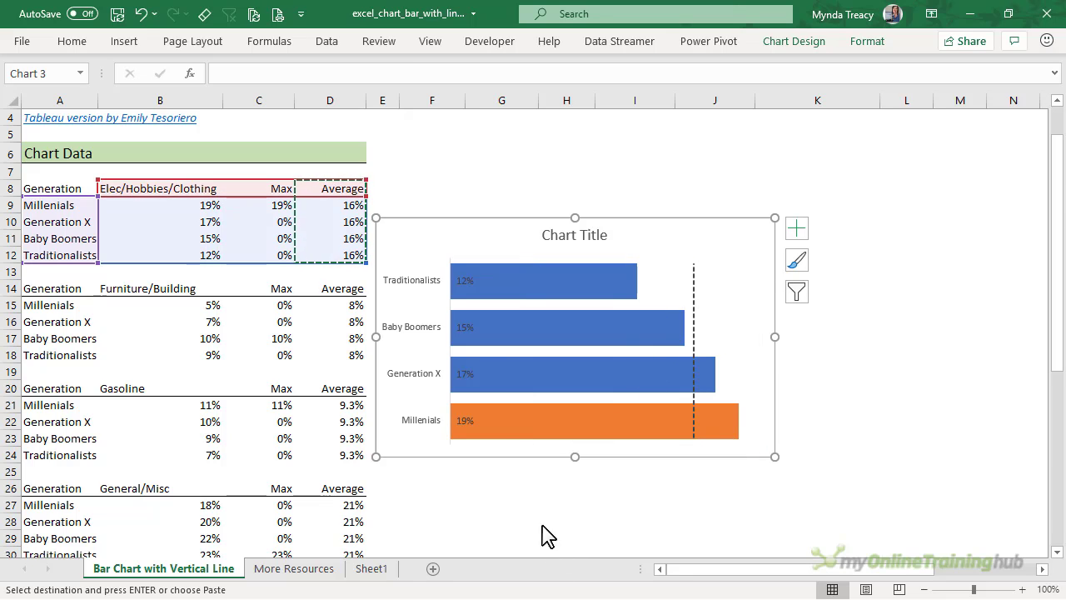
Set the font colour of the bars' percentage data labels to white
{"action": "left_click", "coordinate": [465, 344]}
{"action": "left_click", "coordinate": [464, 327]}
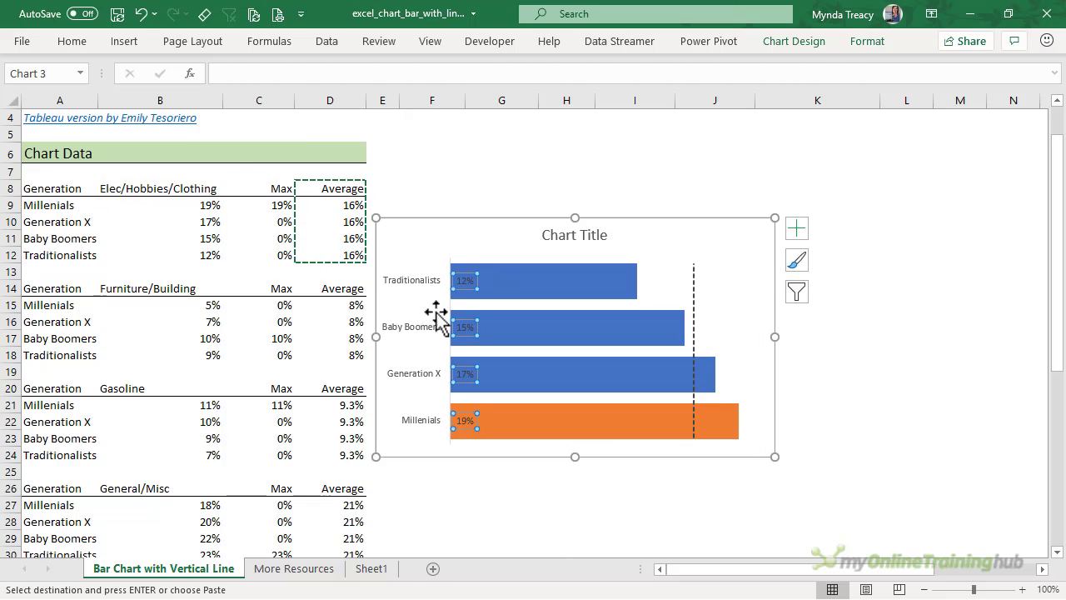
{"action": "left_click", "coordinate": [71, 41]}
{"action": "left_click", "coordinate": [241, 99]}
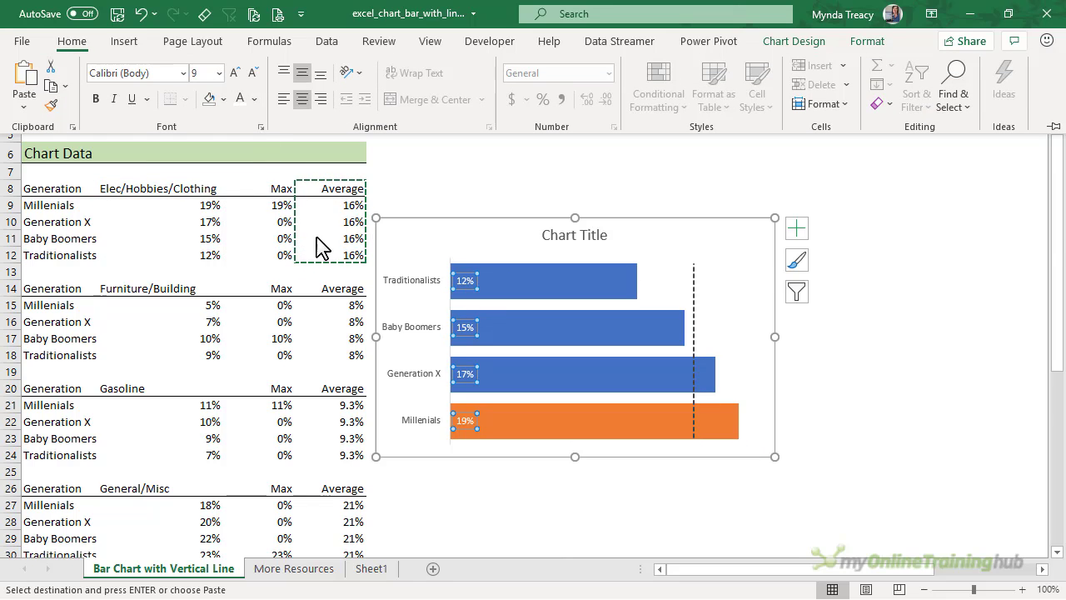
{"action": "left_click", "coordinate": [420, 429]}
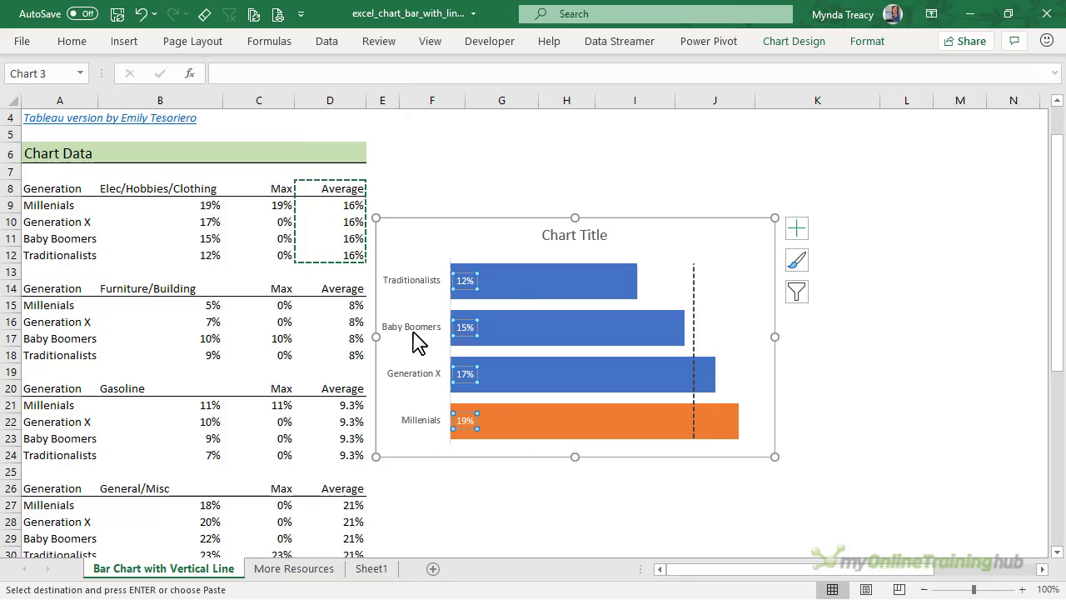
{"action": "left_click", "coordinate": [406, 280]}
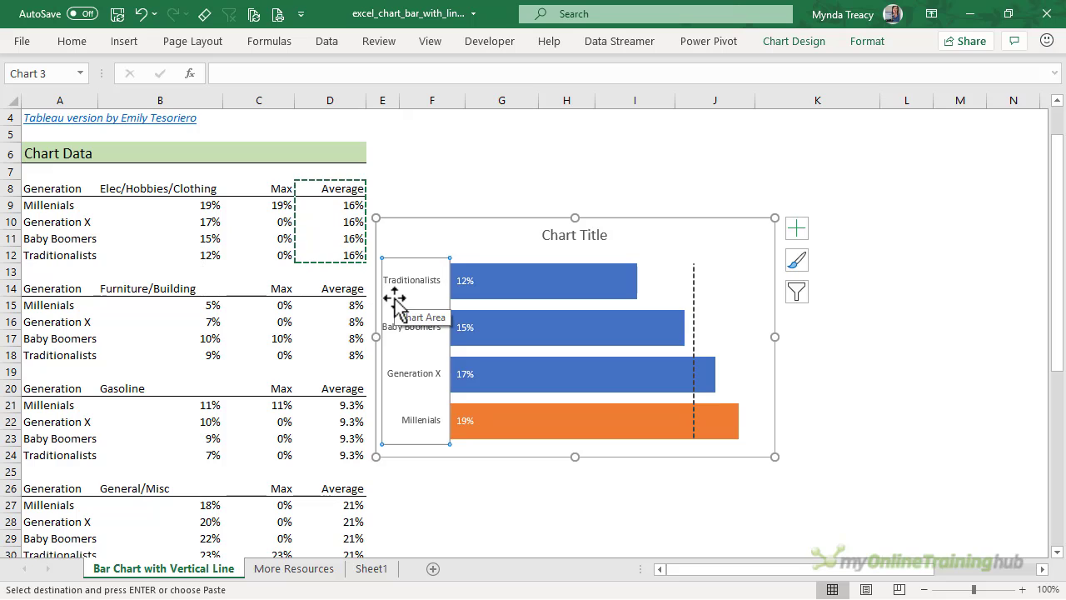
Reverse the category order so Millenials is on top, and fill the Elec/Hobbies/Clothing bars grey
{"action": "key", "text": "ctrl+1"}
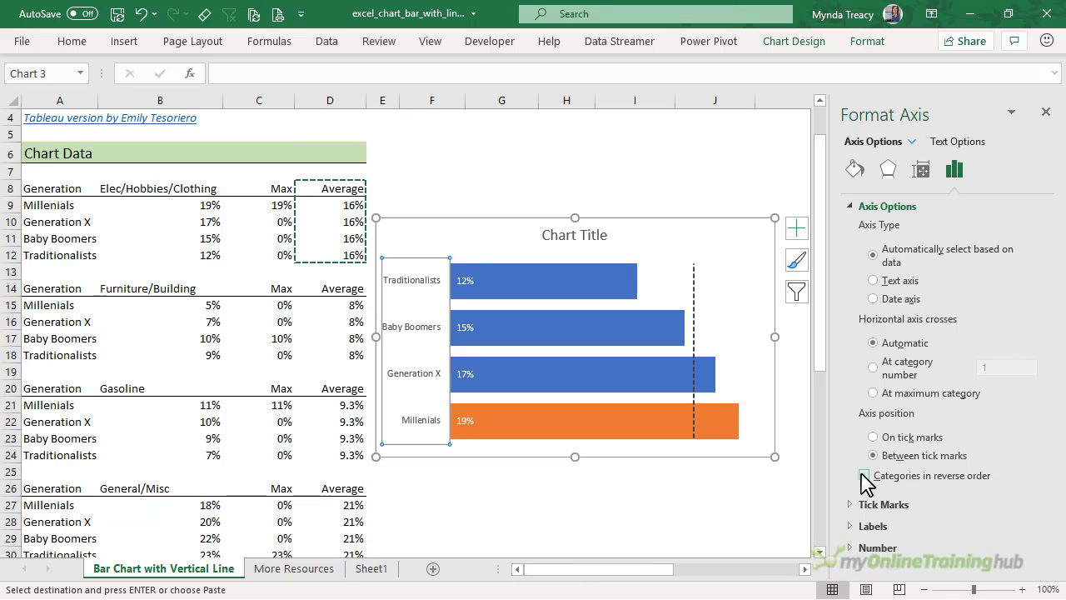
{"action": "left_click", "coordinate": [864, 474]}
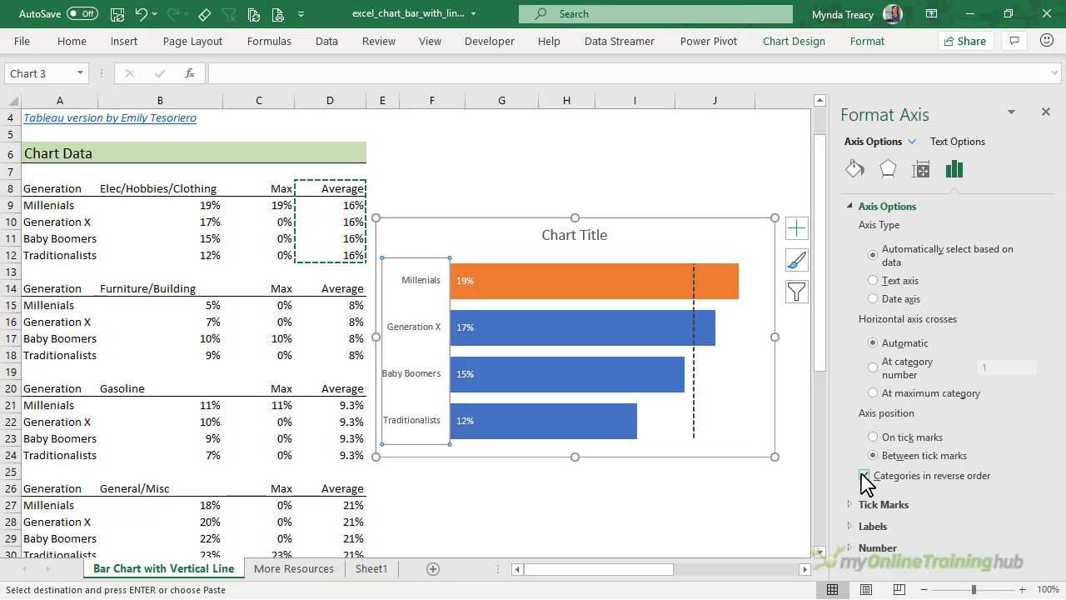
{"action": "left_click", "coordinate": [597, 327]}
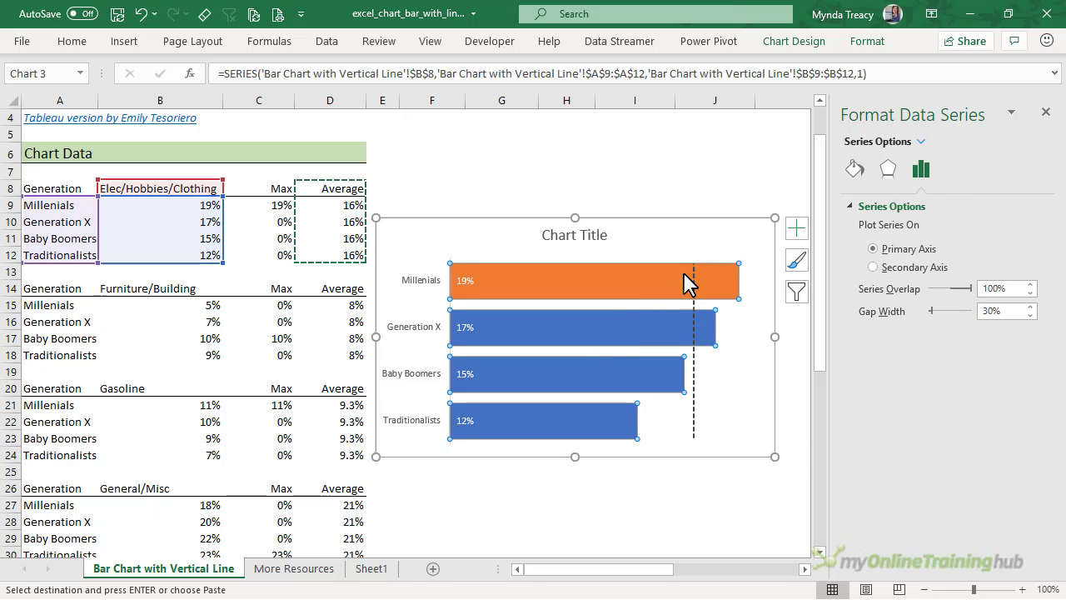
{"action": "left_click", "coordinate": [856, 170]}
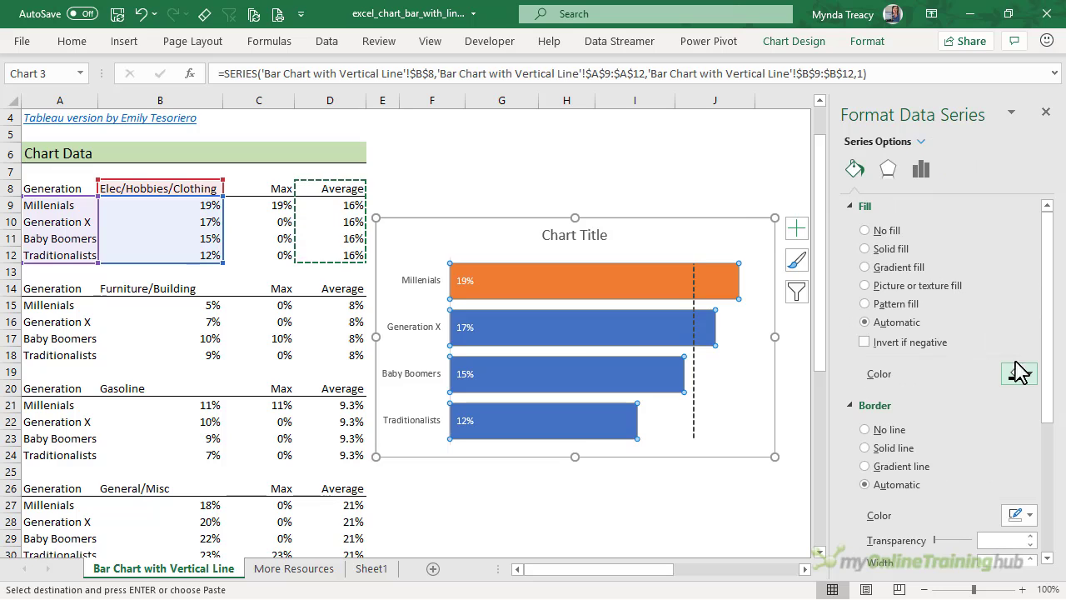
{"action": "left_click", "coordinate": [1031, 375]}
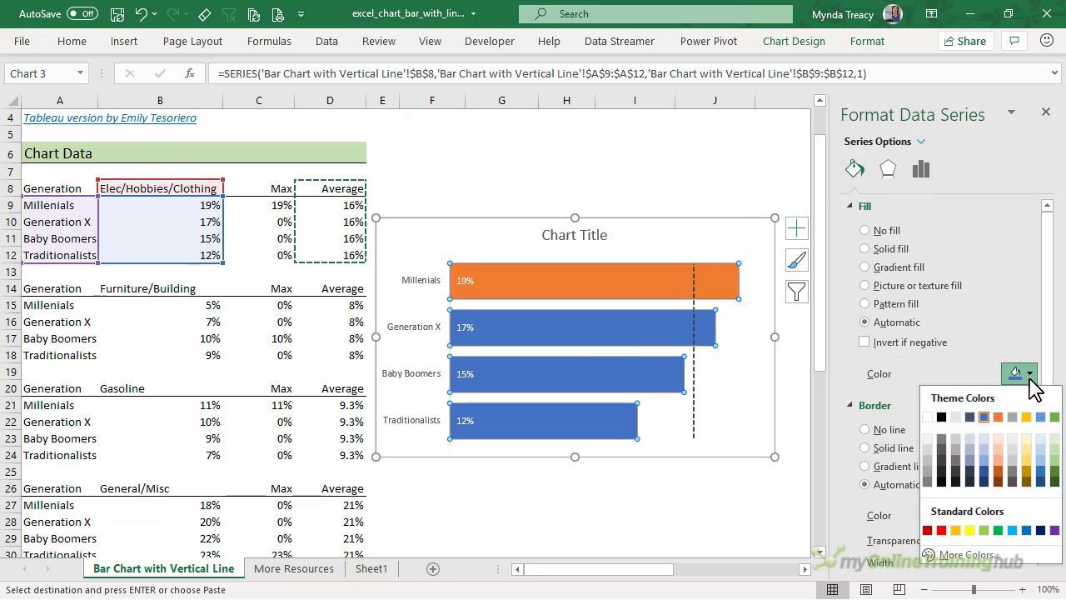
{"action": "left_click", "coordinate": [942, 439]}
Fill the Max series bar green
{"action": "left_click", "coordinate": [550, 296]}
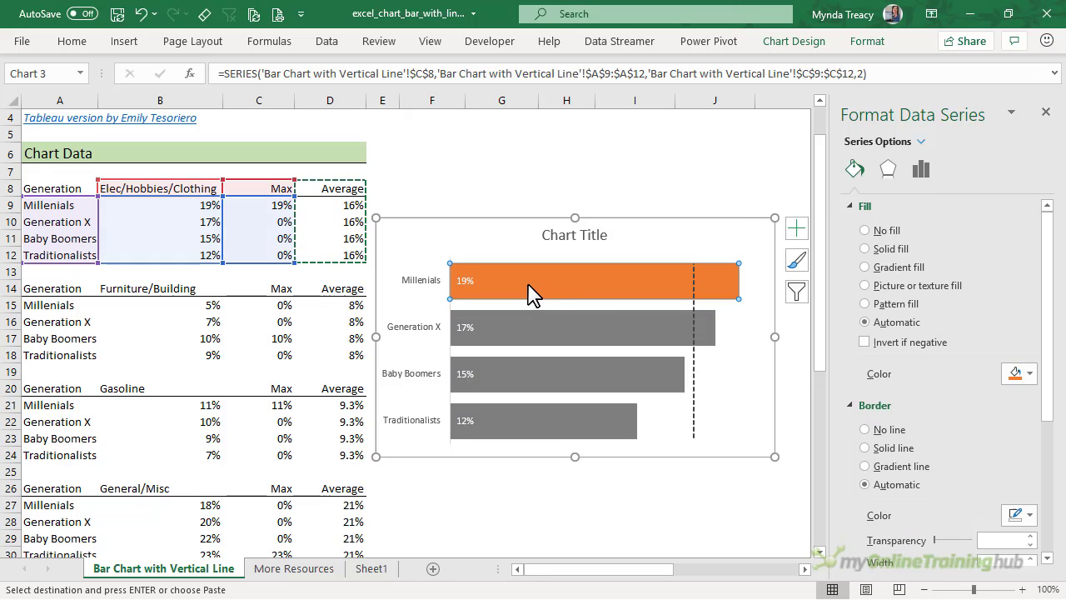
{"action": "left_click", "coordinate": [1031, 375]}
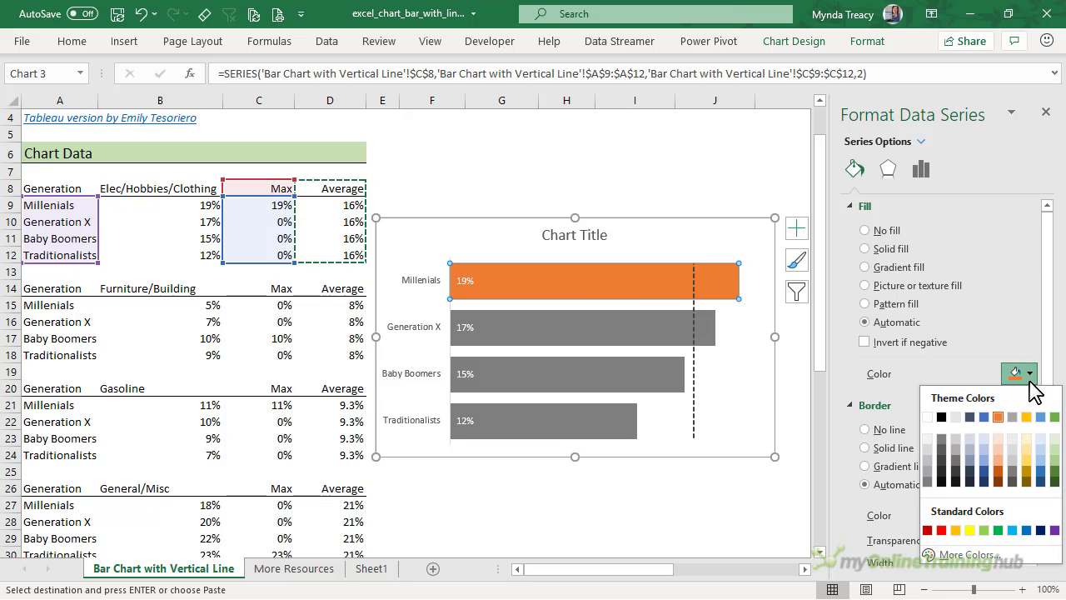
{"action": "left_click", "coordinate": [1054, 417]}
{"action": "left_click", "coordinate": [614, 509]}
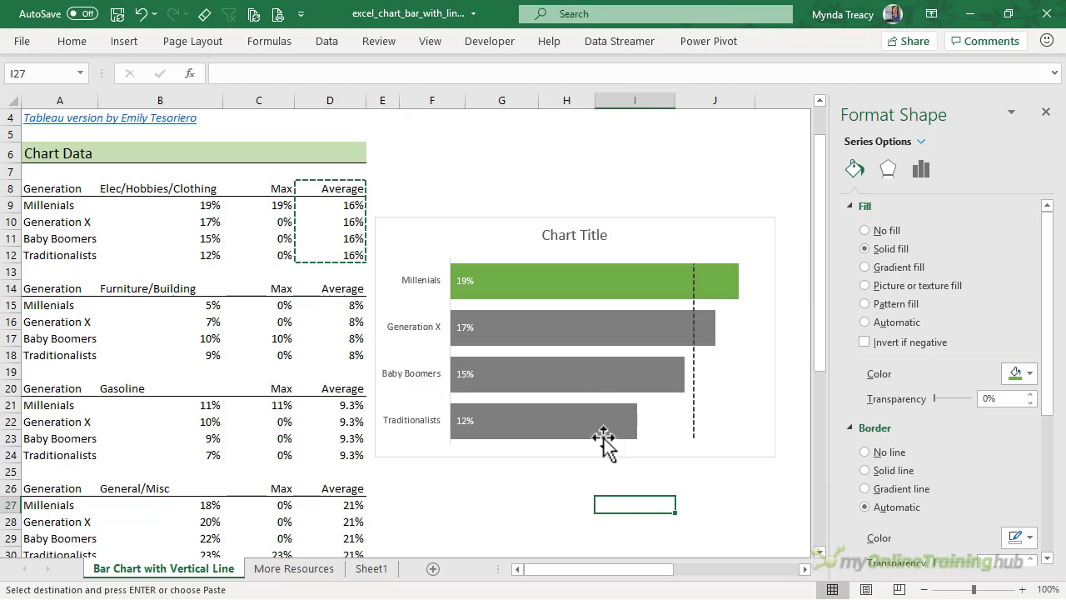
Link the chart title to cell B8 so it reads Elec/Hobbies/Clothing
{"action": "left_click", "coordinate": [577, 241]}
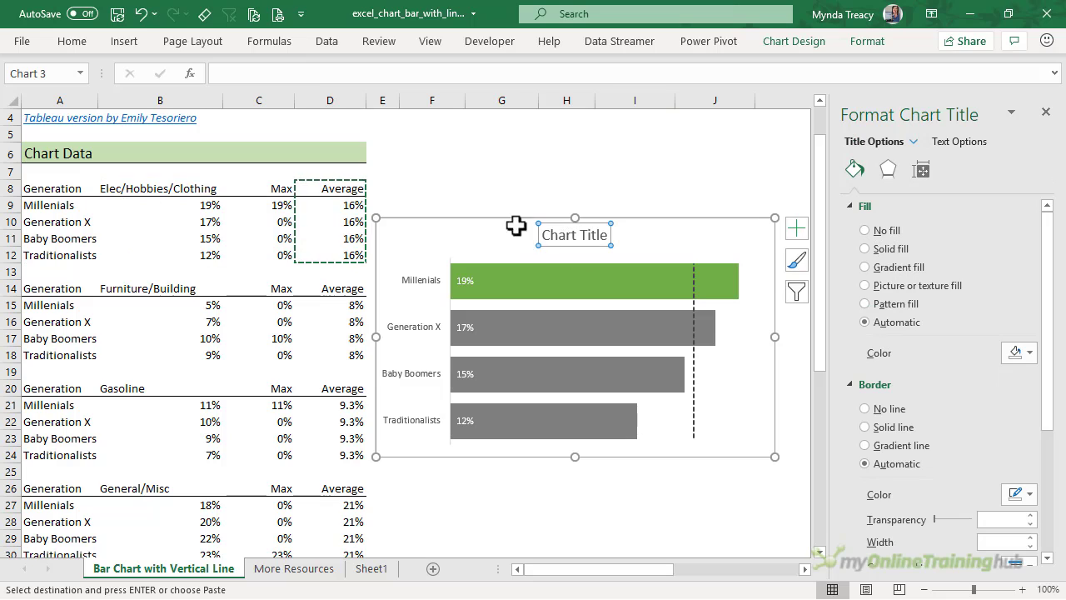
{"action": "left_click", "coordinate": [306, 75]}
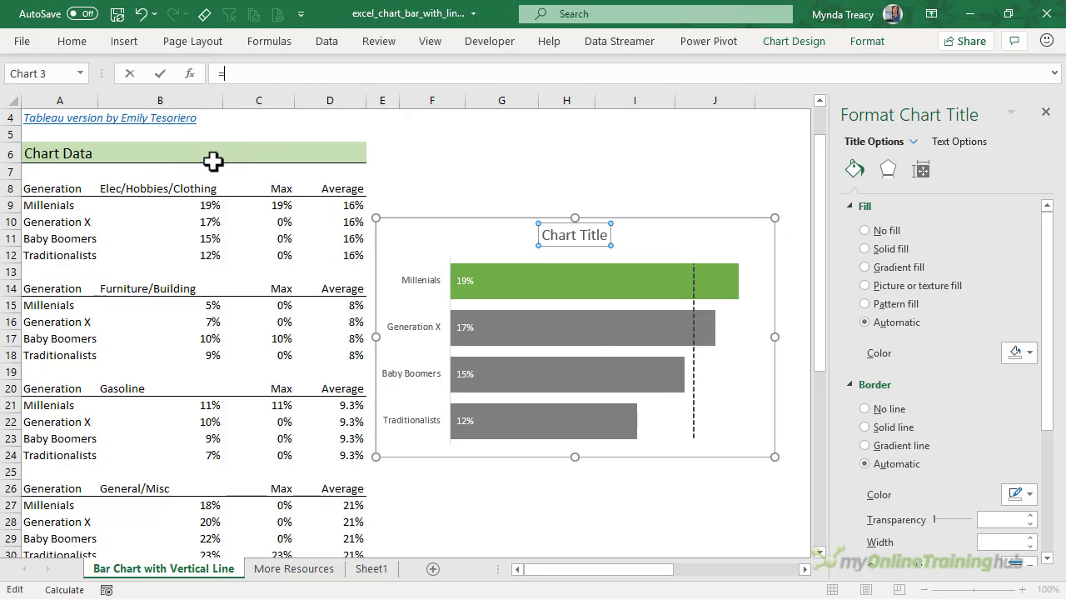
{"action": "left_click", "coordinate": [188, 186]}
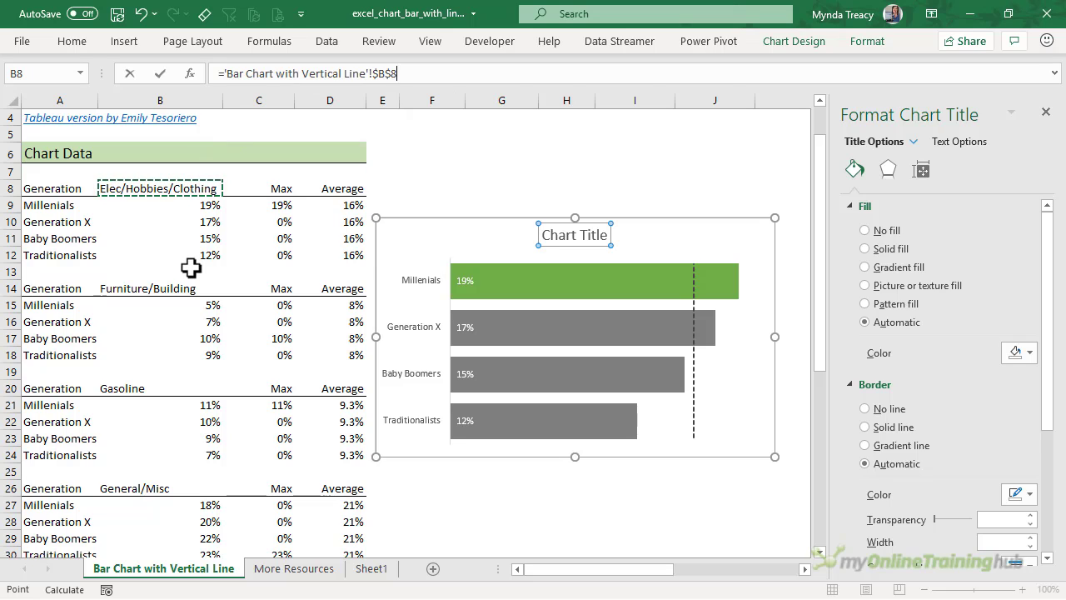
{"action": "key", "text": "Return"}
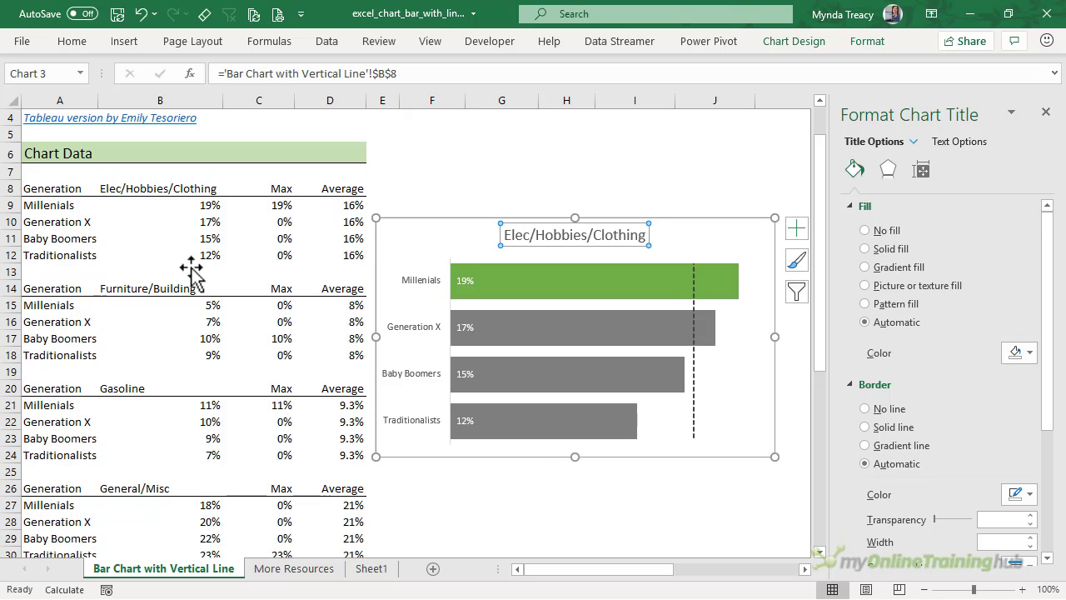
{"action": "left_click", "coordinate": [171, 186]}
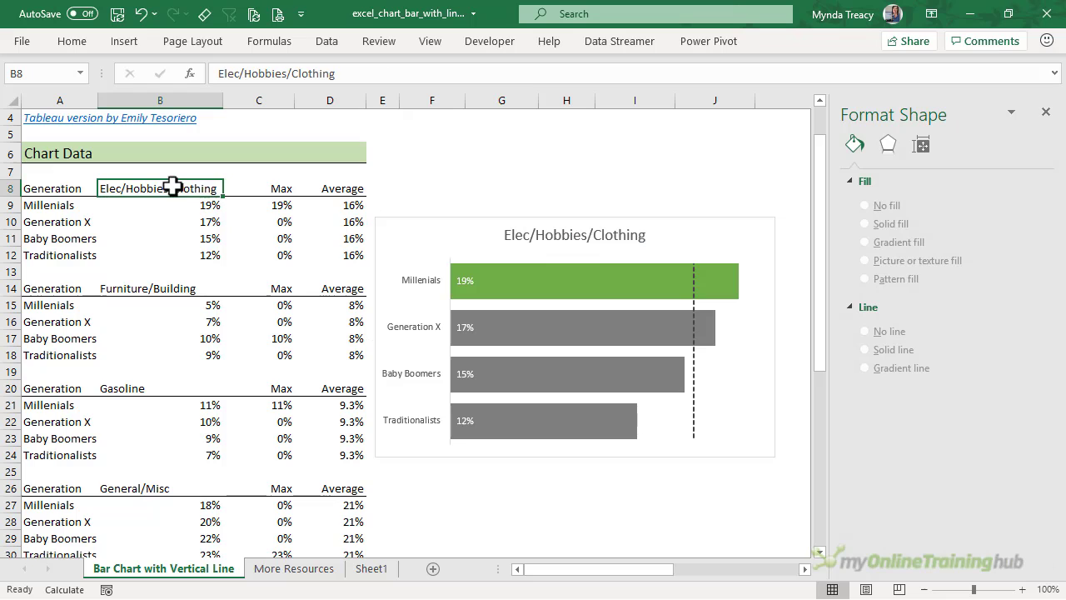
{"action": "left_click", "coordinate": [447, 215]}
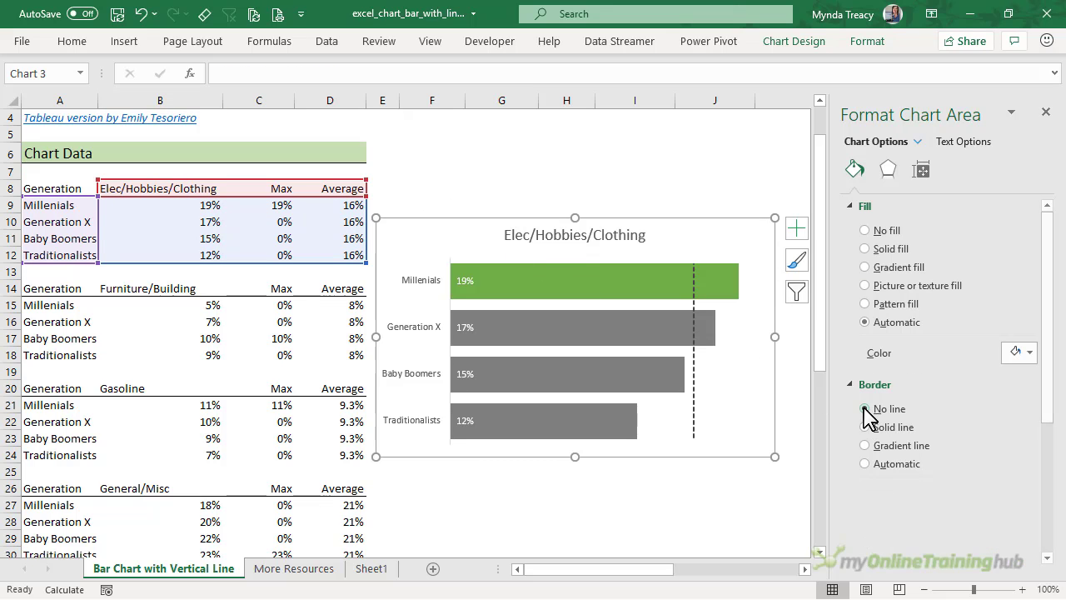
Resize the chart smaller and move it up beside the top of the Elec/Hobbies/Clothing table
{"action": "left_click", "coordinate": [674, 182]}
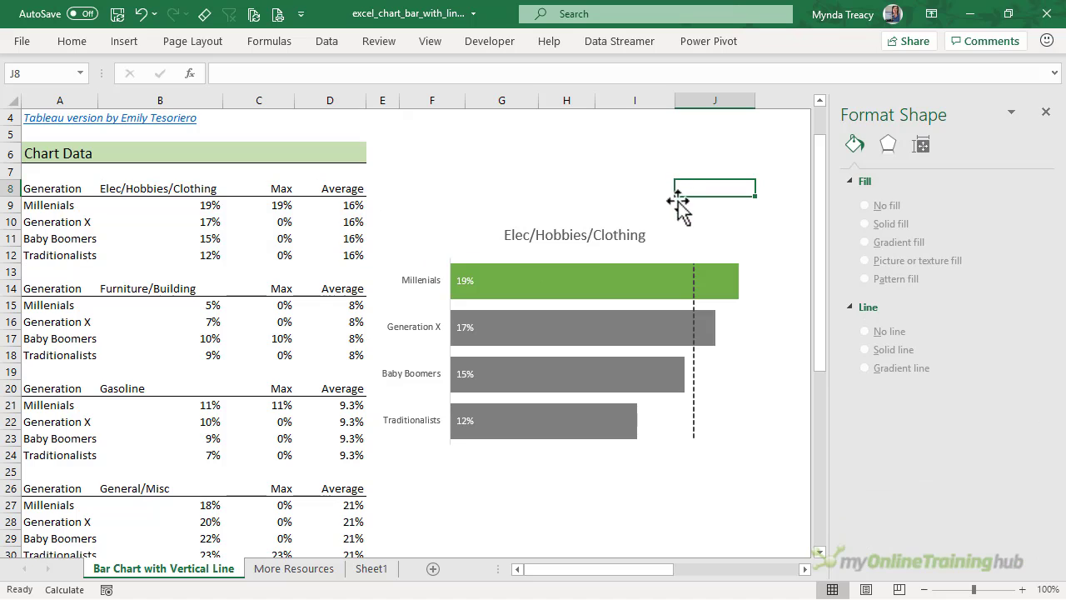
{"action": "left_click", "coordinate": [684, 241]}
{"action": "left_click_drag", "start_coordinate": [774, 456], "coordinate": [649, 393]}
{"action": "left_click_drag", "start_coordinate": [423, 210], "coordinate": [446, 142]}
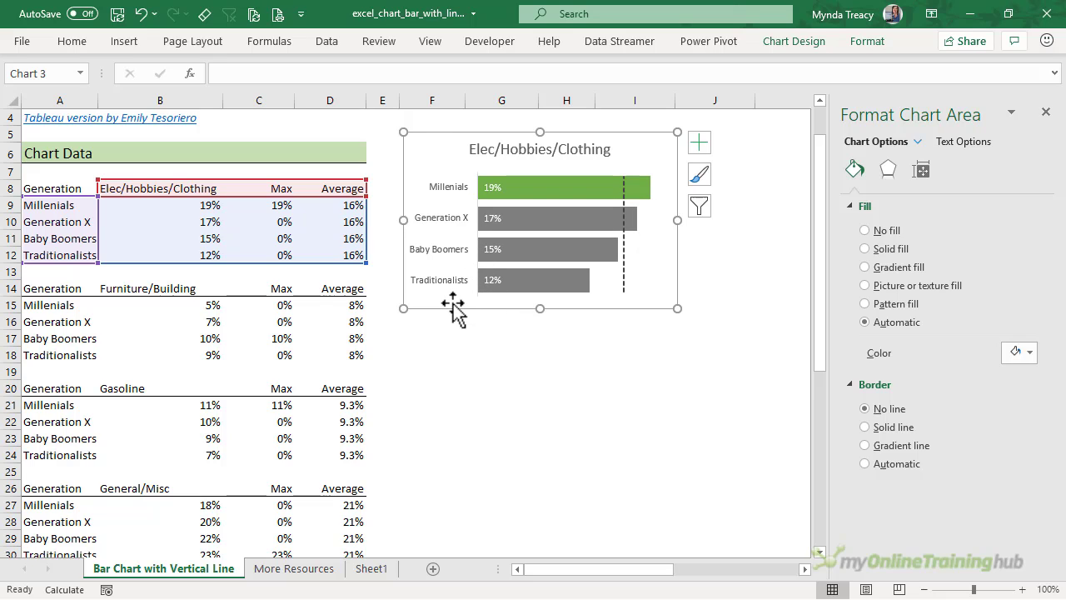
Duplicate the chart below the original and shift its data range to the Furniture/Building rows 15–18
{"action": "key", "text": "ctrl+d"}
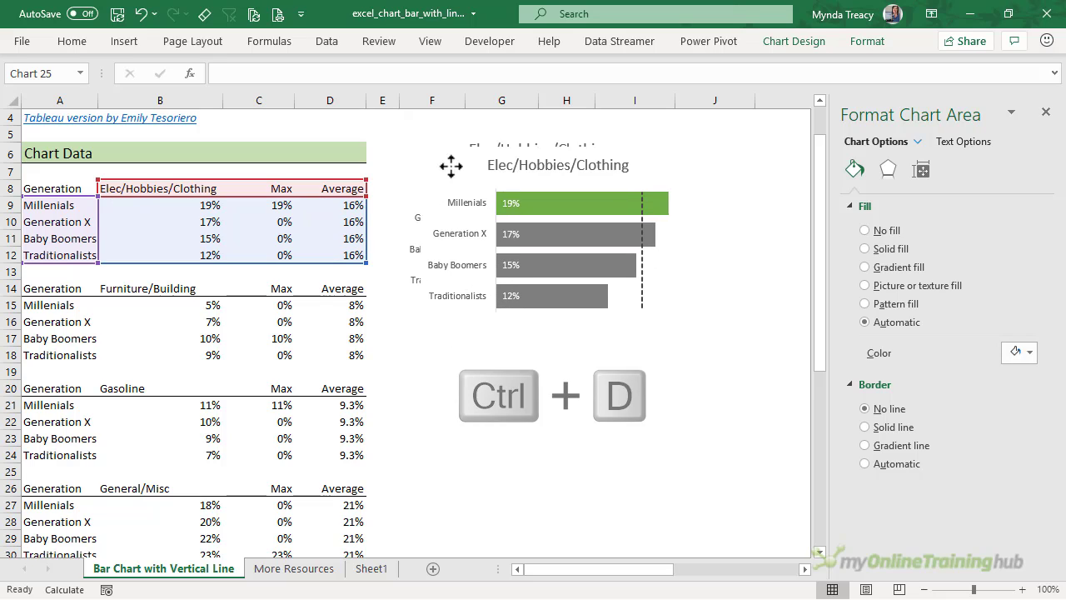
{"action": "left_click_drag", "start_coordinate": [450, 164], "coordinate": [433, 297]}
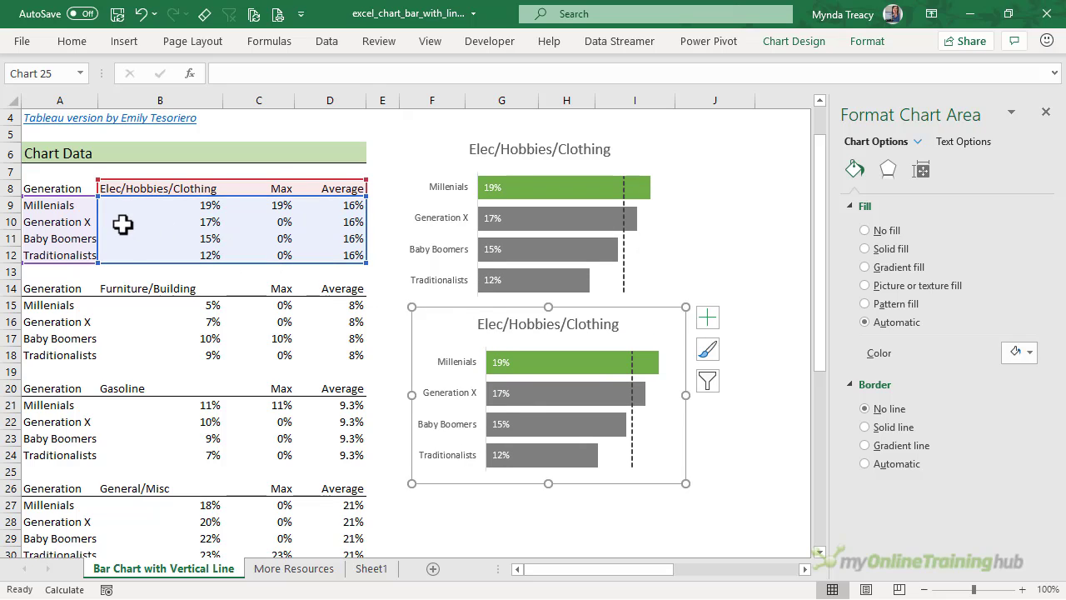
{"action": "left_click_drag", "start_coordinate": [114, 264], "coordinate": [113, 354]}
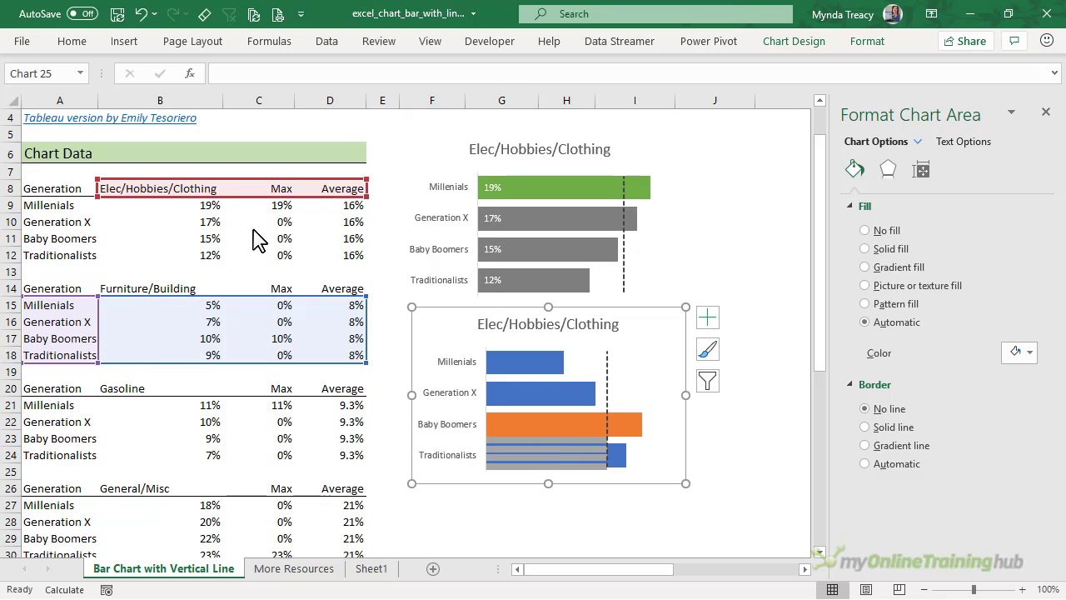
In Select Data, rename the first series from cell B14 to Furniture/Building
{"action": "right_click", "coordinate": [575, 347]}
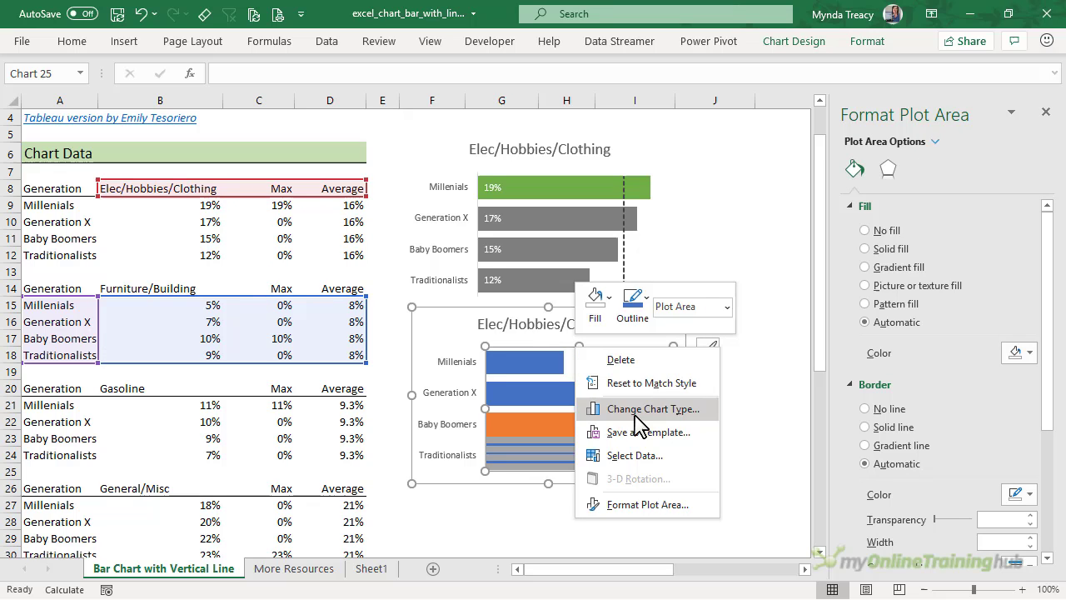
{"action": "left_click", "coordinate": [670, 457]}
{"action": "left_click", "coordinate": [662, 384]}
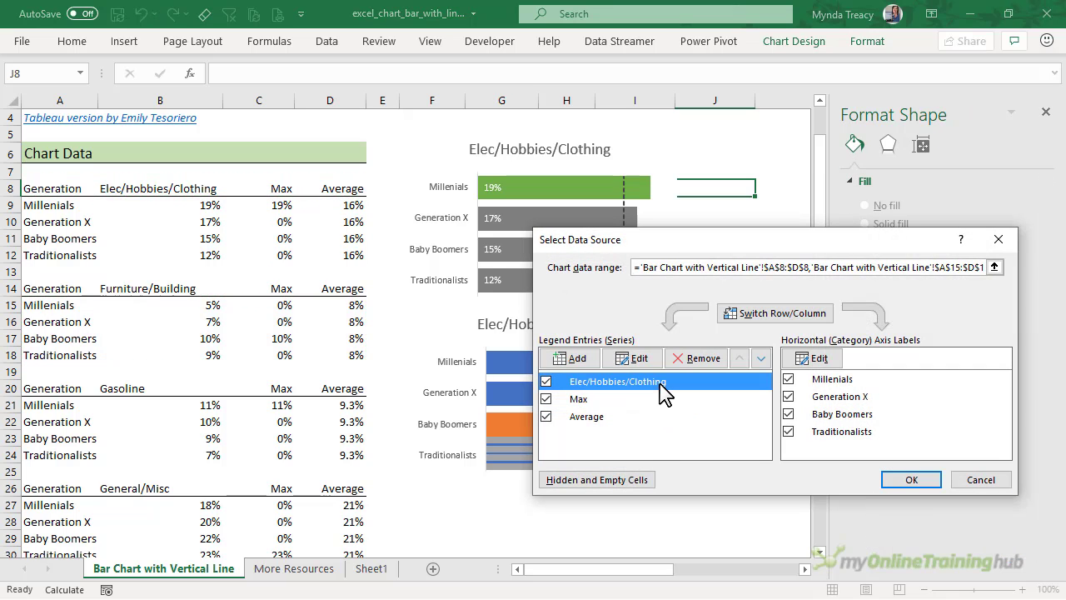
{"action": "left_click", "coordinate": [634, 358]}
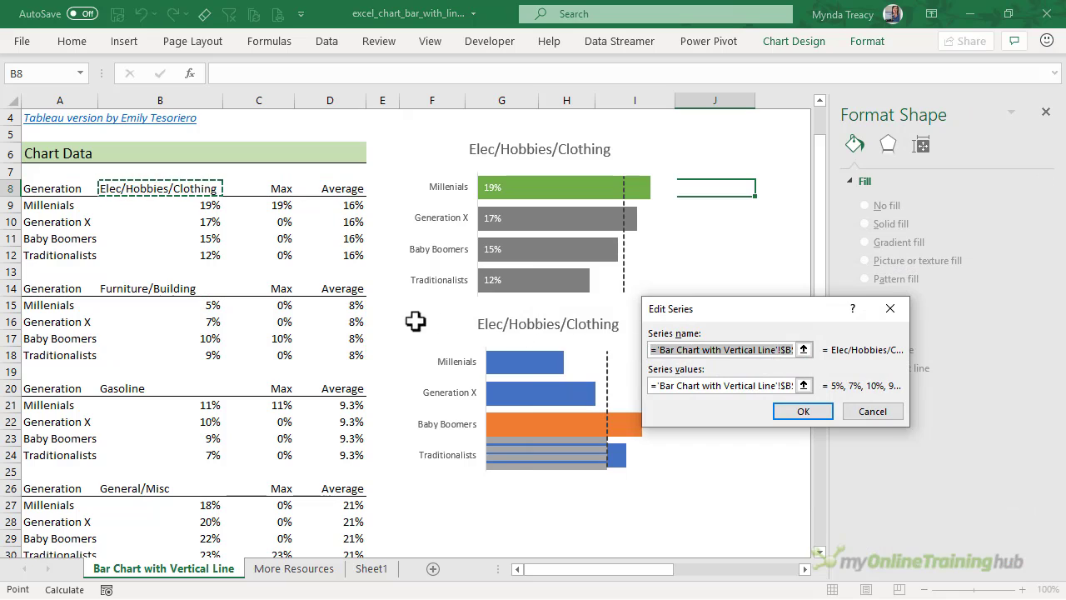
{"action": "left_click", "coordinate": [187, 288]}
{"action": "left_click", "coordinate": [801, 413]}
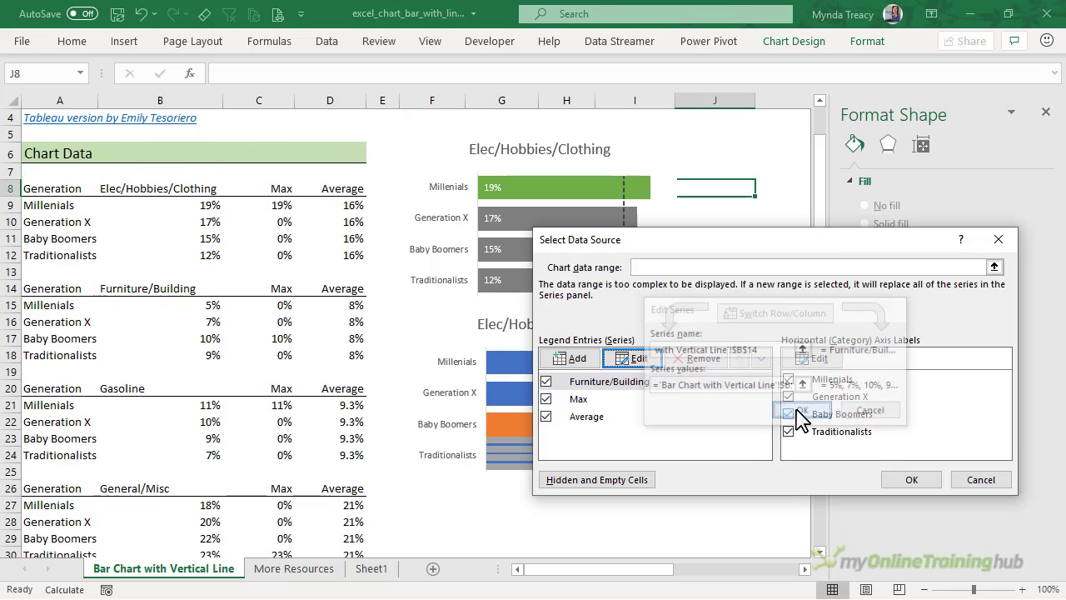
Name the Max and Average series from cells C14 and D14
{"action": "left_click", "coordinate": [631, 402]}
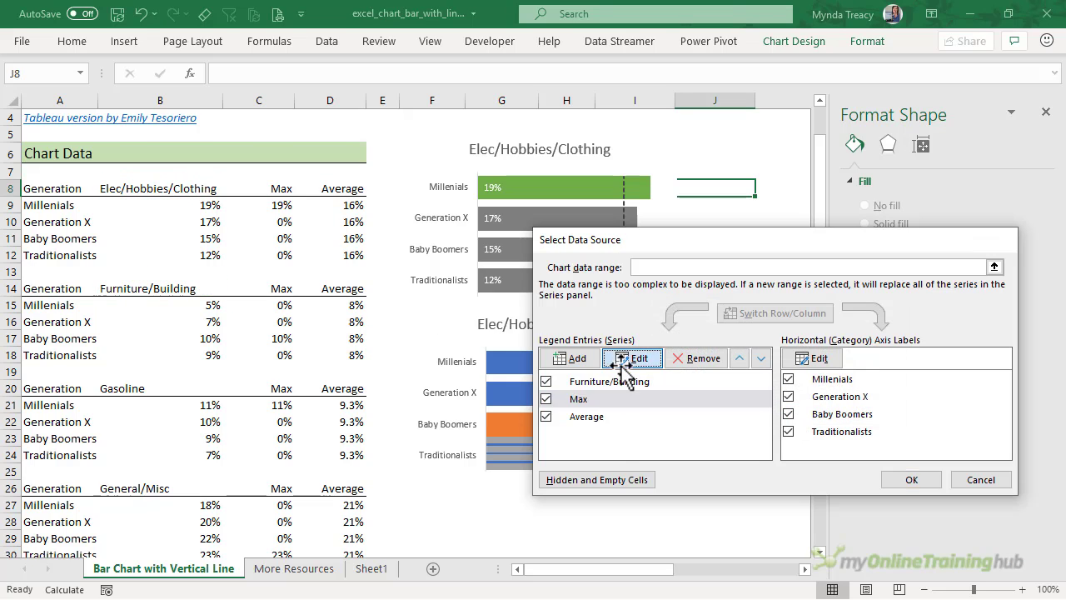
{"action": "left_click", "coordinate": [633, 358]}
{"action": "left_click", "coordinate": [277, 288]}
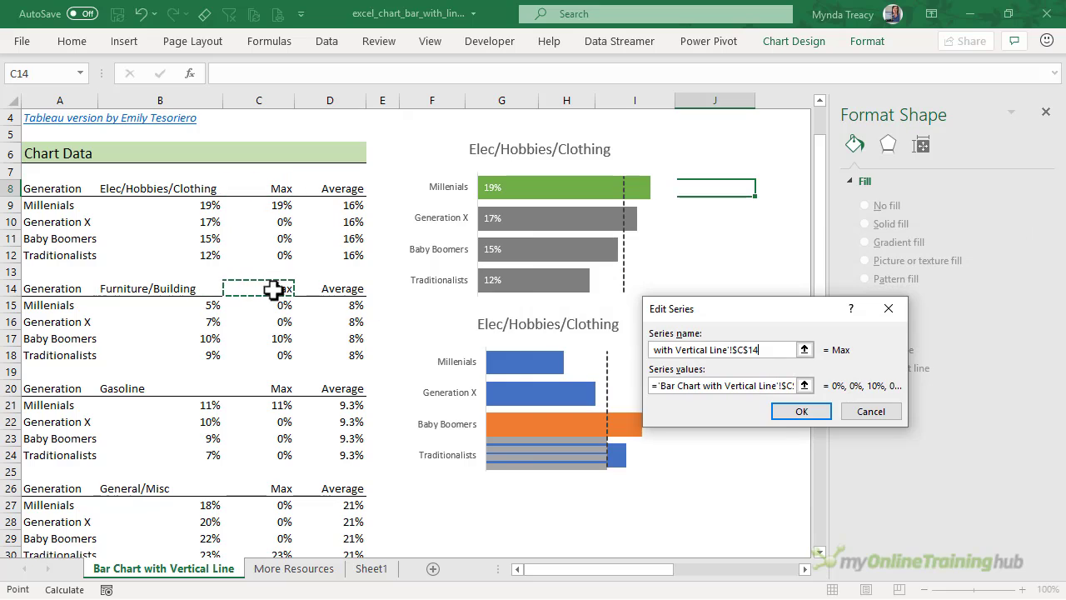
{"action": "left_click", "coordinate": [801, 411]}
{"action": "left_click", "coordinate": [589, 416]}
{"action": "left_click", "coordinate": [633, 358]}
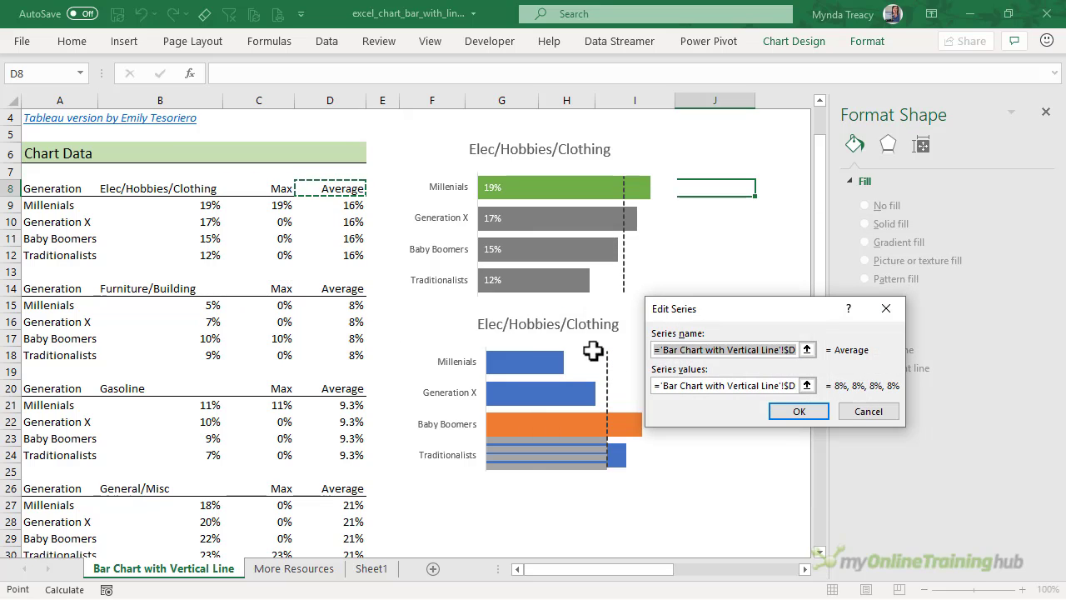
{"action": "left_click", "coordinate": [337, 291]}
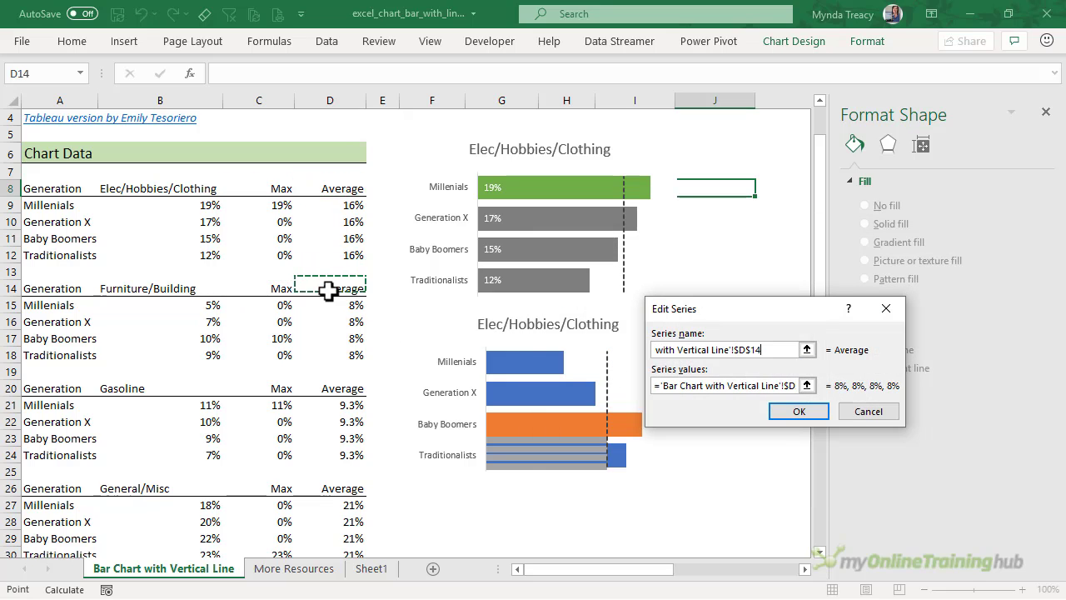
{"action": "left_click", "coordinate": [798, 412]}
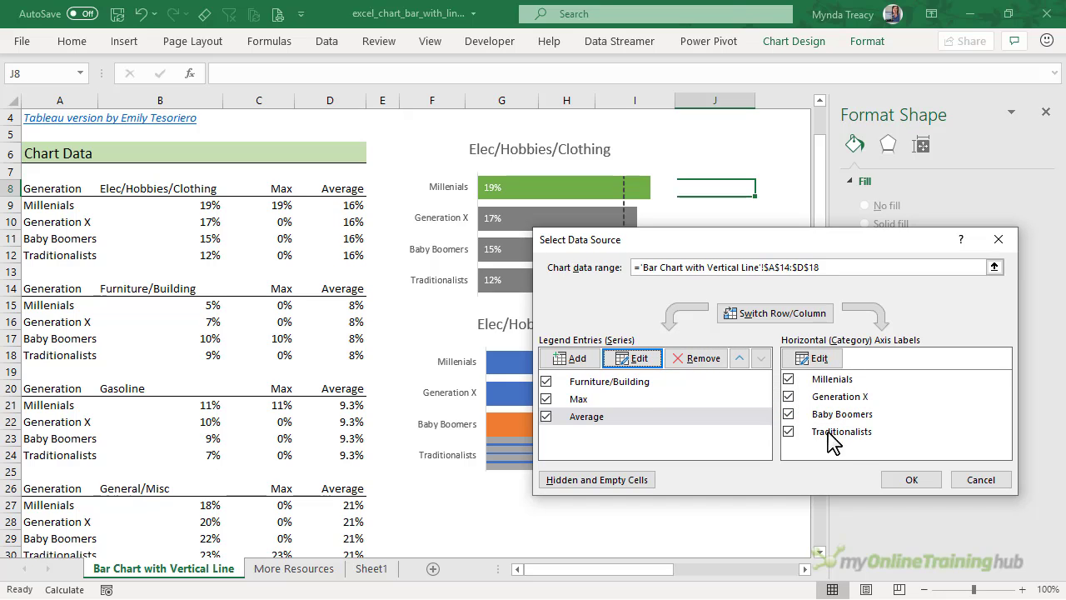
Apply the data changes and give the lower chart's Average bars no fill
{"action": "left_click", "coordinate": [904, 479]}
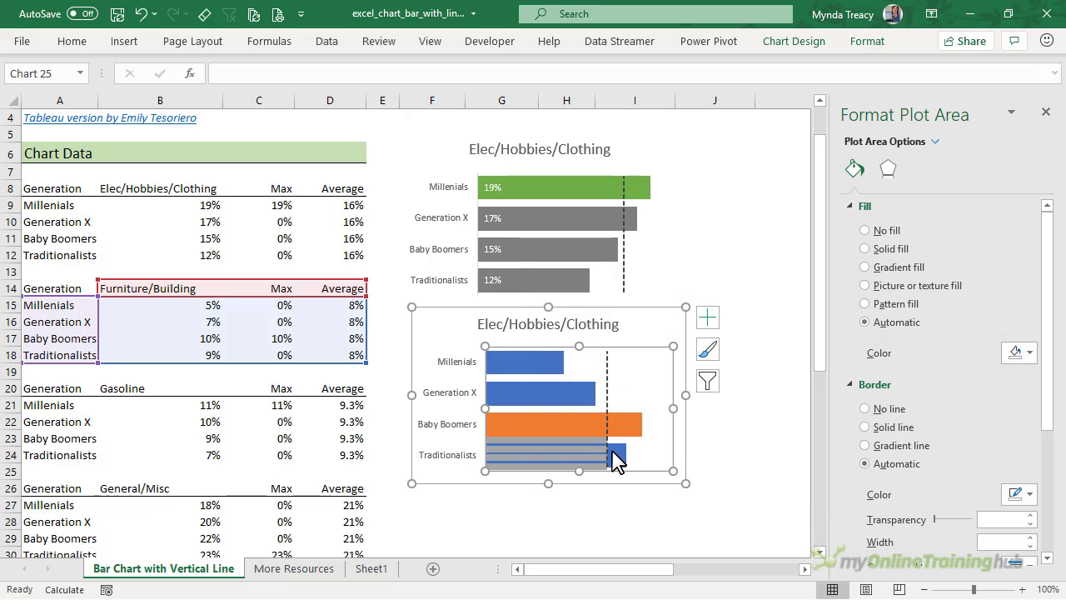
{"action": "left_click", "coordinate": [587, 446]}
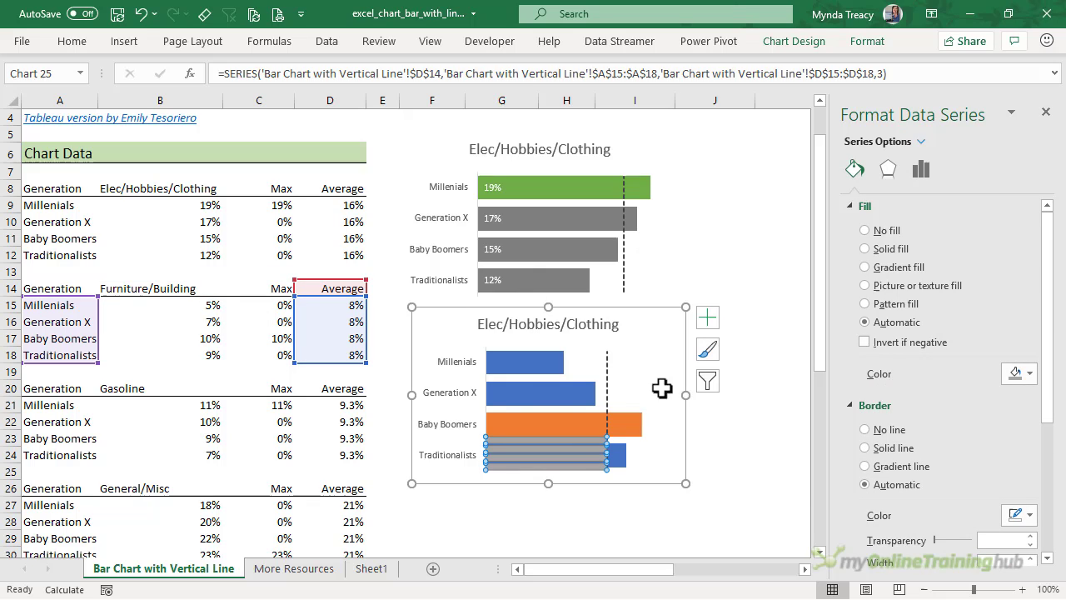
{"action": "left_click", "coordinate": [865, 229]}
{"action": "left_click", "coordinate": [721, 218]}
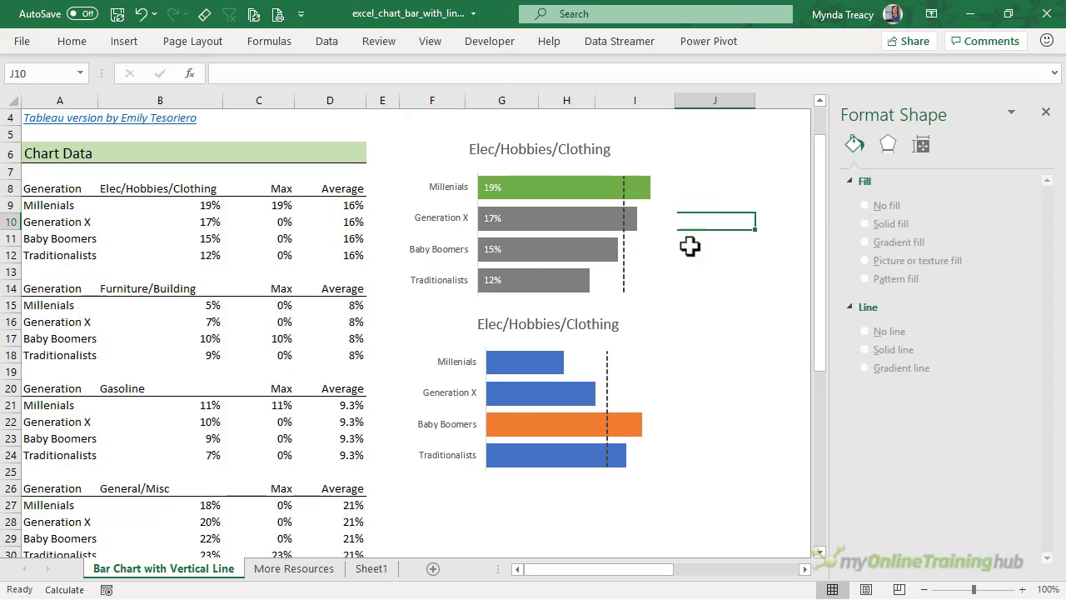
Fill the lower chart's main Furniture/Building bars with a light grey
{"action": "left_click", "coordinate": [526, 389]}
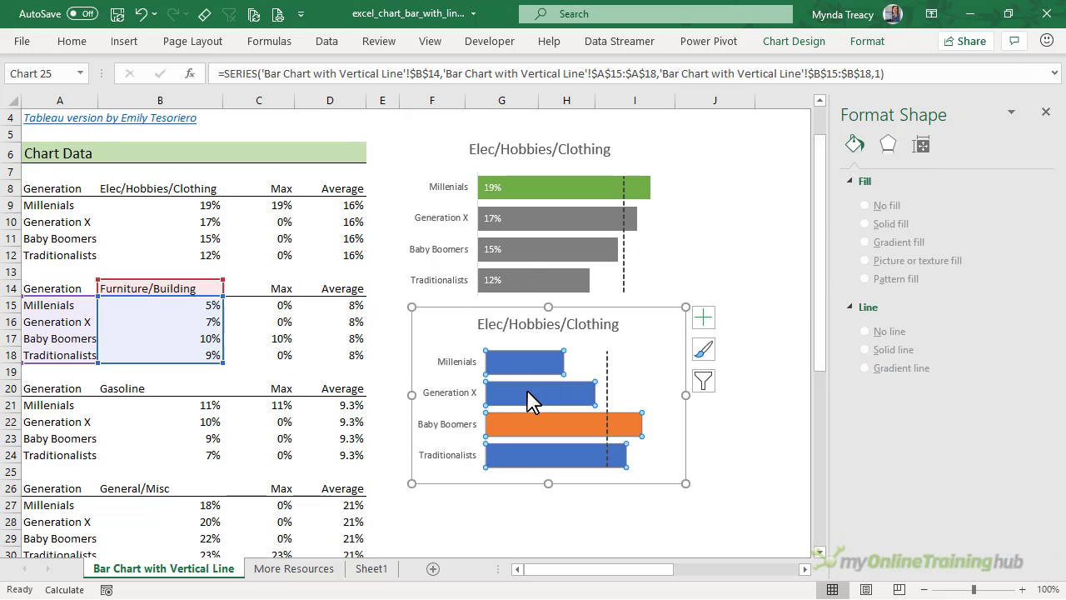
{"action": "left_click", "coordinate": [854, 170]}
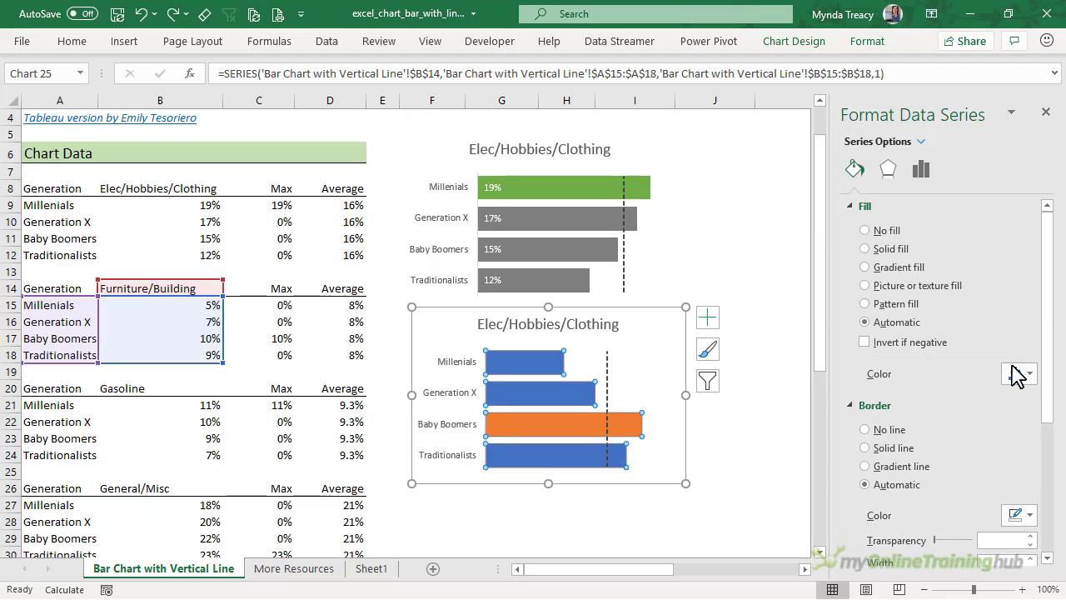
{"action": "left_click", "coordinate": [1018, 375]}
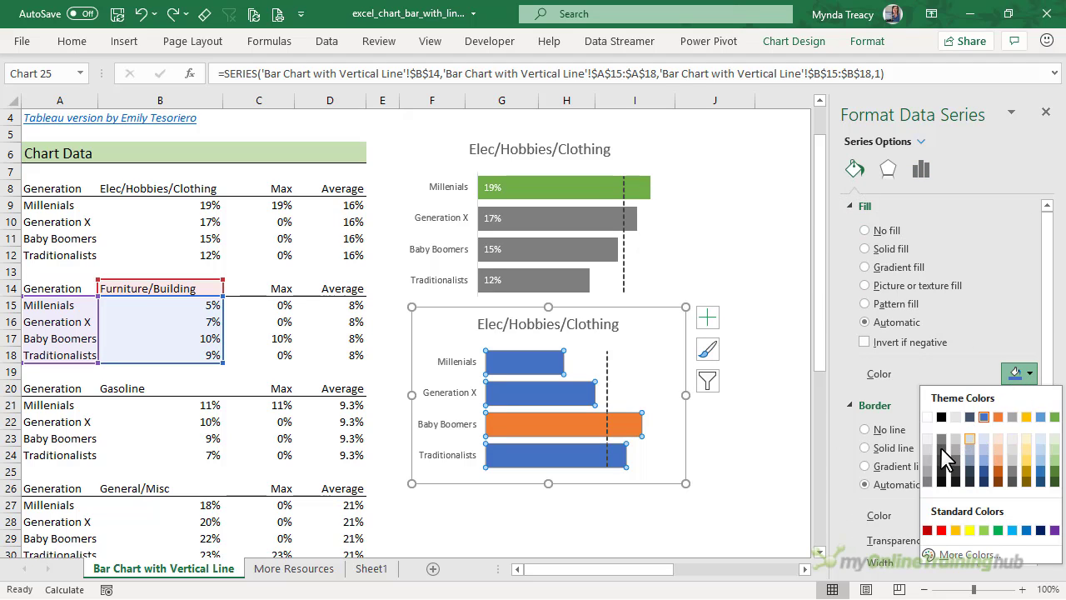
{"action": "left_click", "coordinate": [942, 450]}
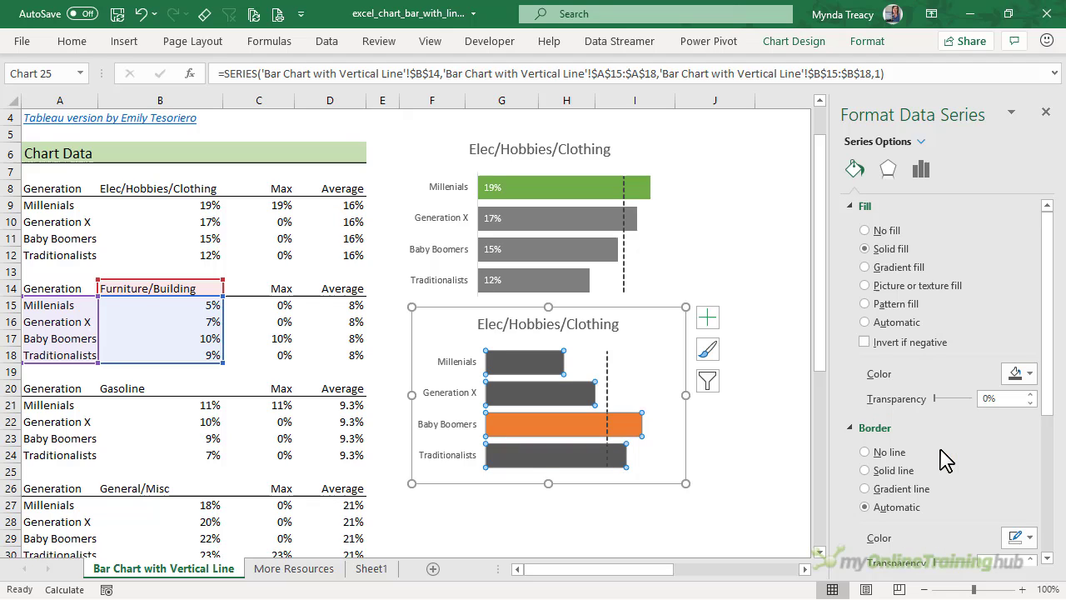
{"action": "left_click", "coordinate": [1020, 375]}
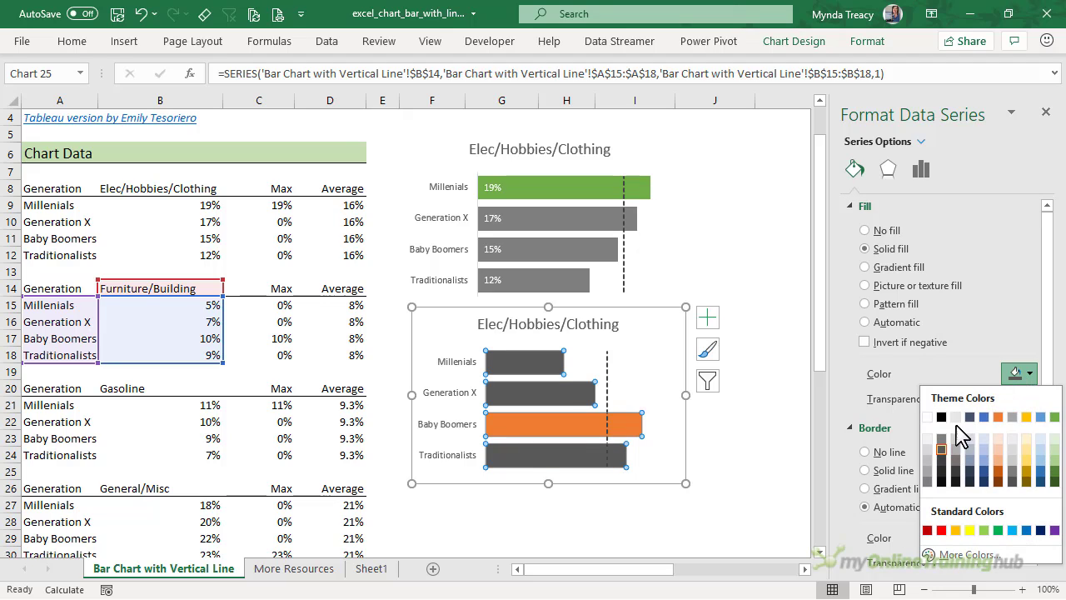
{"action": "left_click", "coordinate": [943, 434]}
Colour the Baby Boomers max bar green
{"action": "left_click", "coordinate": [602, 419]}
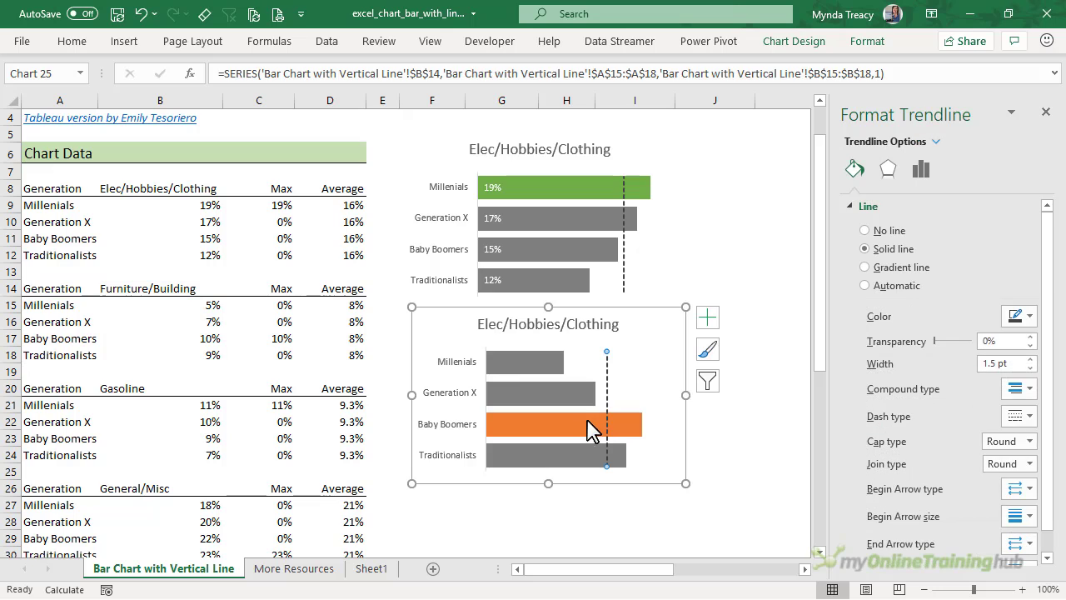
{"action": "left_click", "coordinate": [561, 417]}
{"action": "left_click", "coordinate": [1029, 374]}
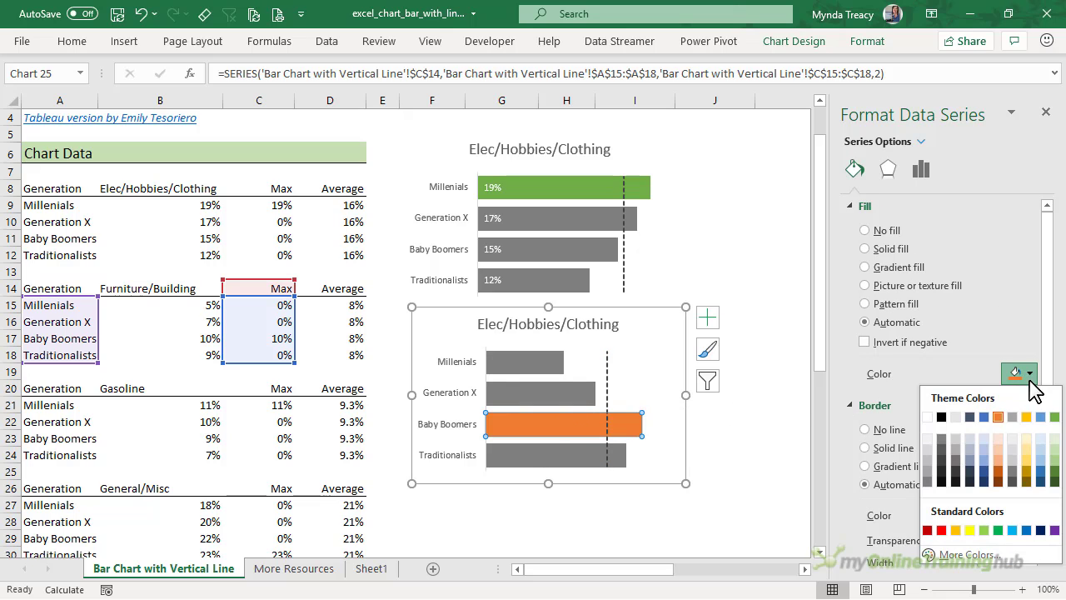
{"action": "left_click", "coordinate": [1056, 416]}
{"action": "left_click", "coordinate": [731, 397]}
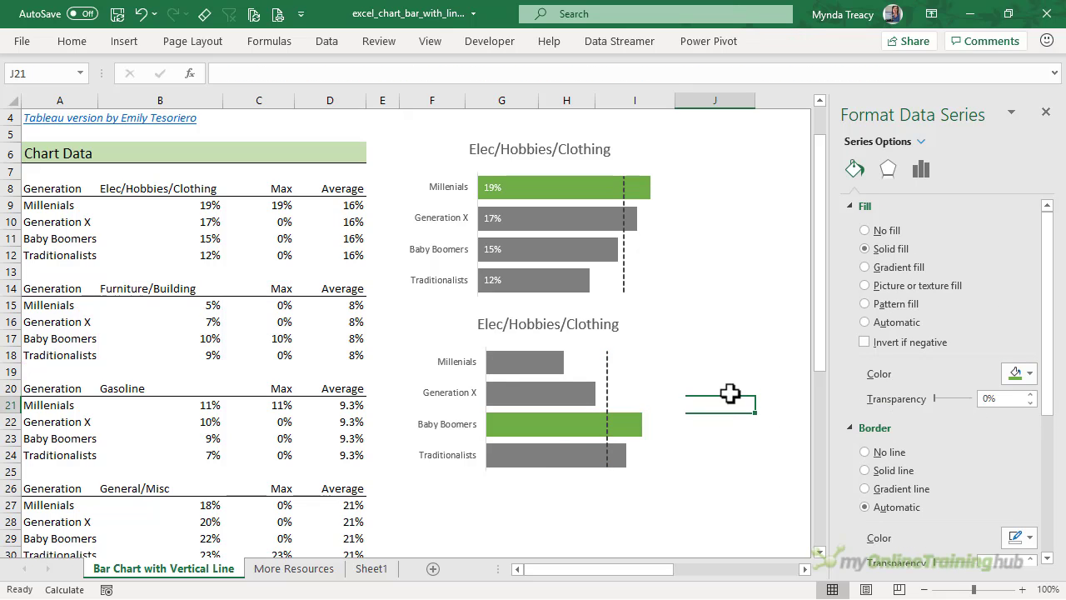
Add white data labels at the inside base of the lower chart's bars
{"action": "left_click", "coordinate": [659, 328]}
{"action": "left_click", "coordinate": [659, 328]}
{"action": "left_click", "coordinate": [707, 317]}
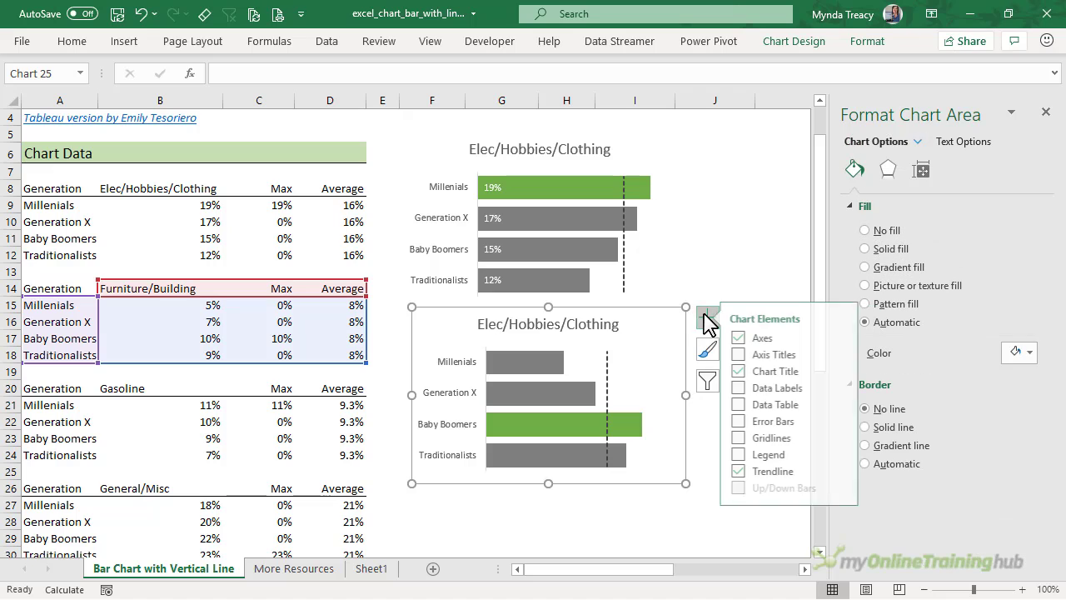
{"action": "left_click", "coordinate": [755, 387]}
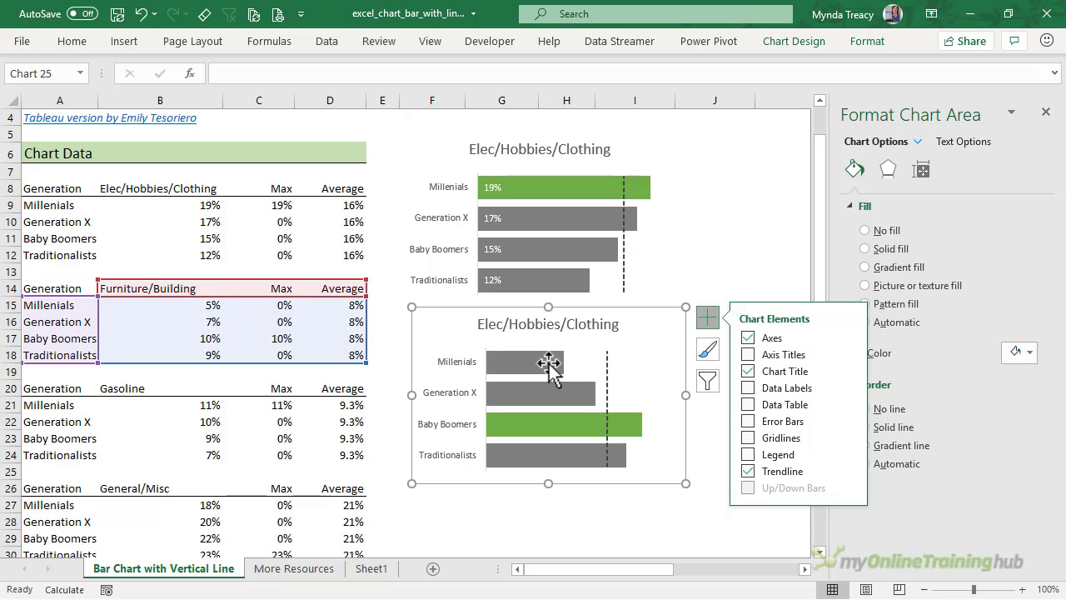
{"action": "left_click", "coordinate": [548, 366]}
{"action": "left_click", "coordinate": [850, 387]}
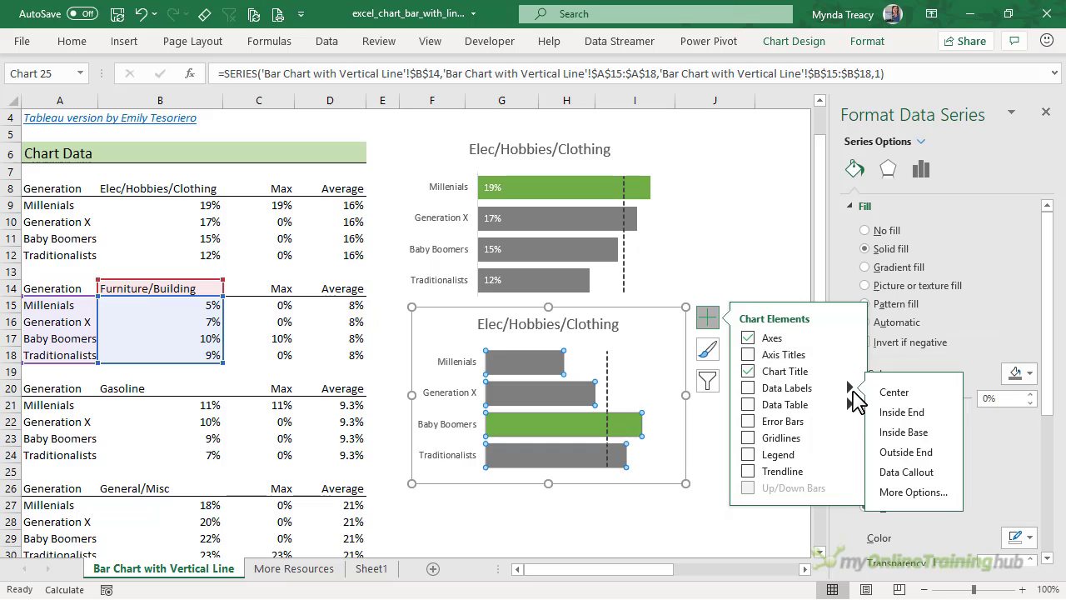
{"action": "left_click", "coordinate": [890, 433]}
{"action": "left_click", "coordinate": [492, 361]}
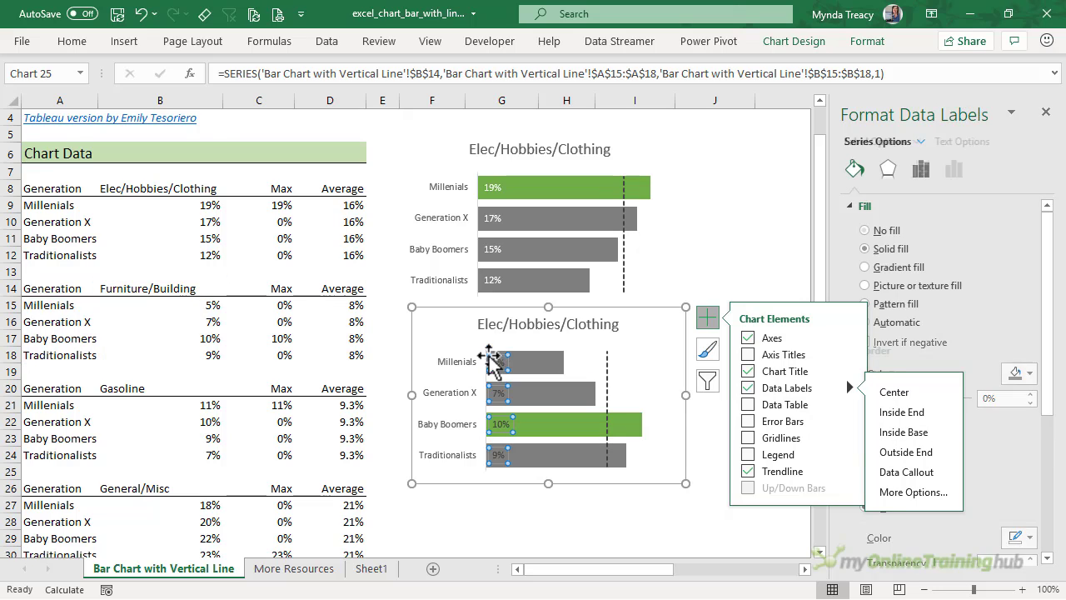
{"action": "left_click", "coordinate": [84, 40]}
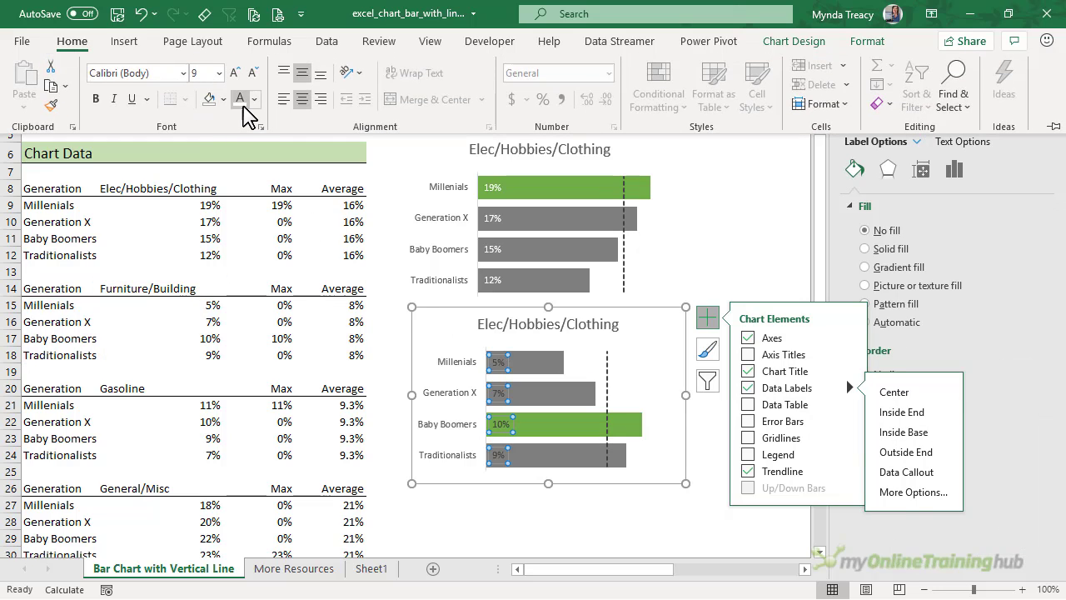
{"action": "left_click", "coordinate": [565, 323]}
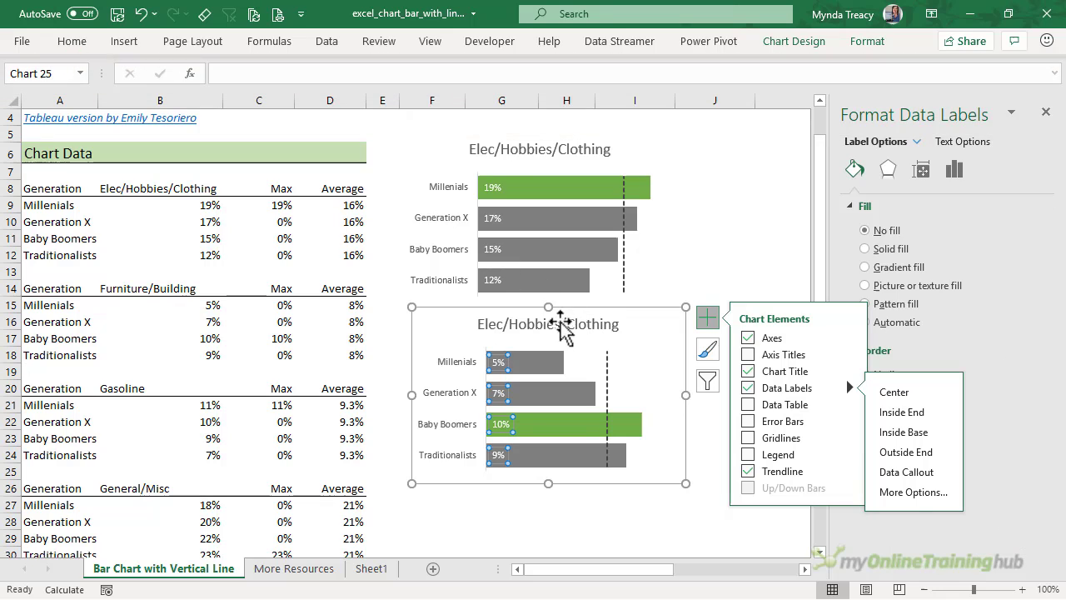
Link the lower chart's title to cell B14 so it reads Furniture/Building
{"action": "left_click", "coordinate": [564, 324]}
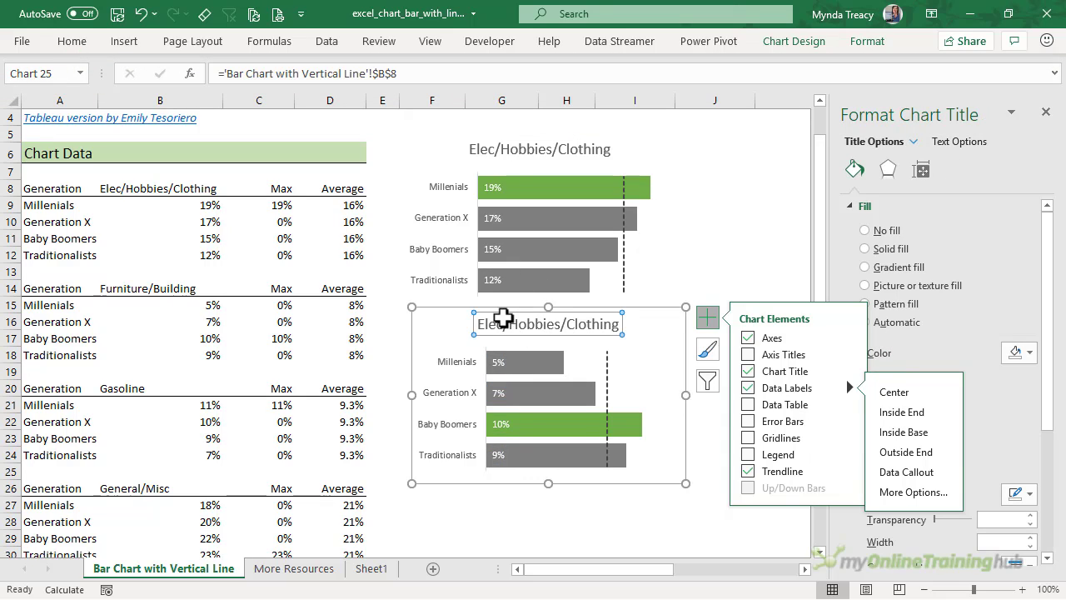
{"action": "left_click", "coordinate": [399, 75]}
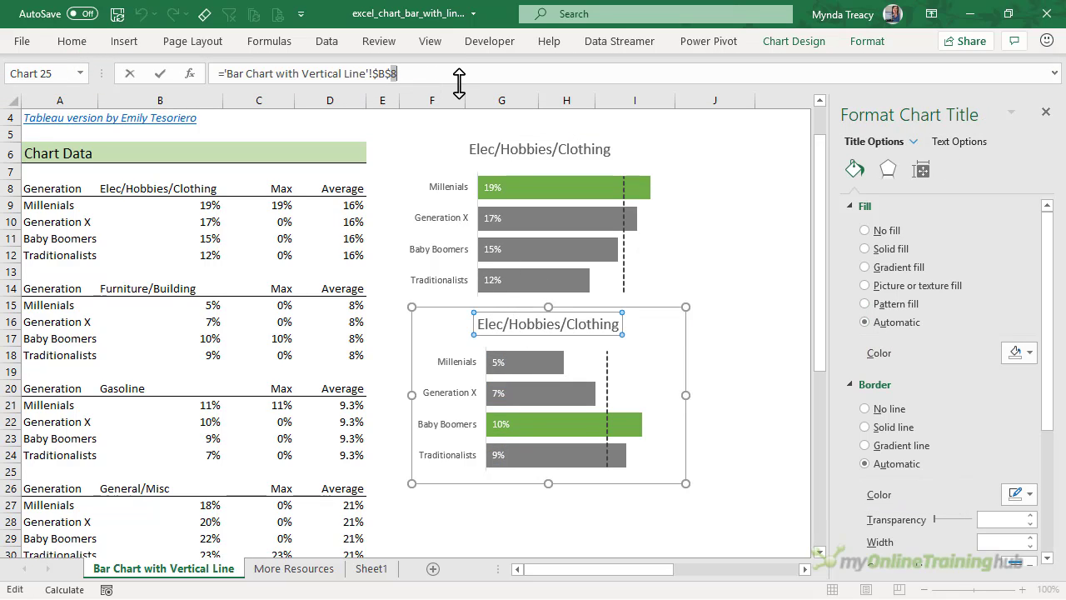
{"action": "key", "text": "Return"}
Move the Furniture/Building chart up beside the Elec/Hobbies/Clothing chart
{"action": "left_click", "coordinate": [738, 269]}
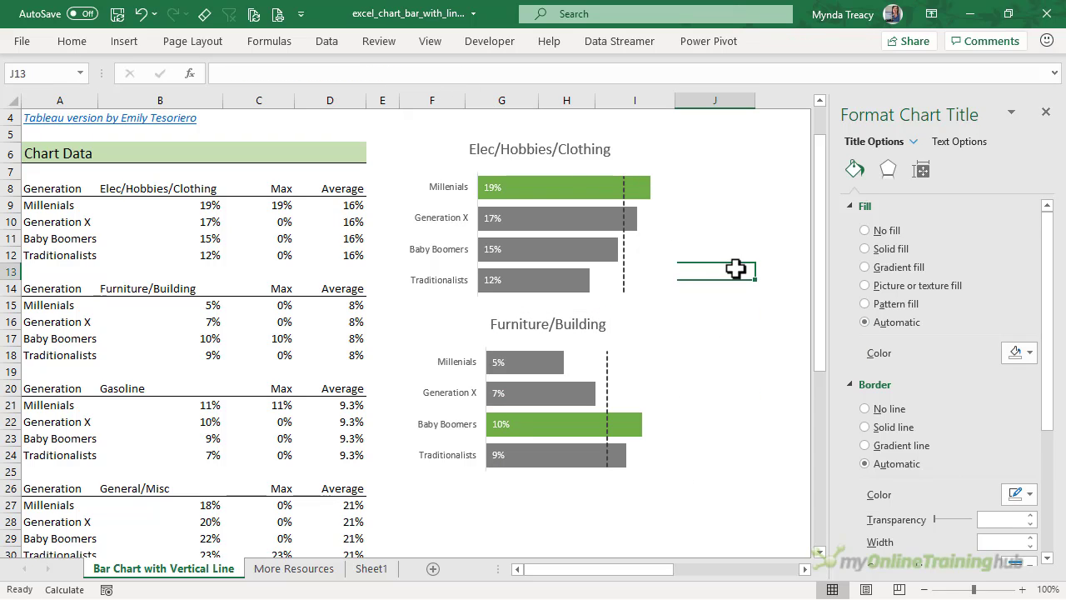
{"action": "left_click", "coordinate": [452, 321]}
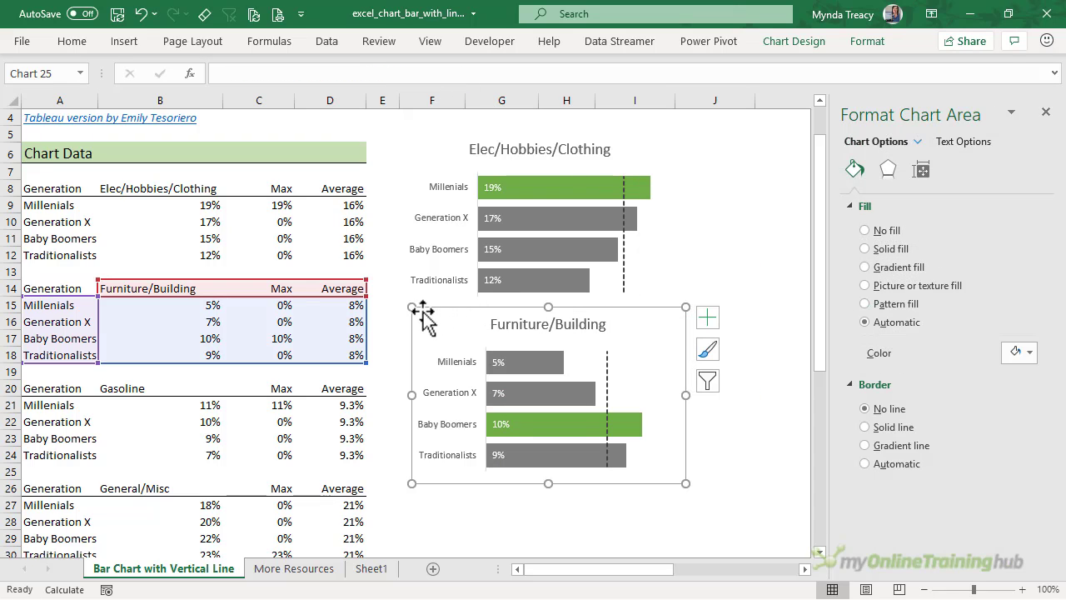
{"action": "left_click_drag", "start_coordinate": [421, 311], "coordinate": [658, 117]}
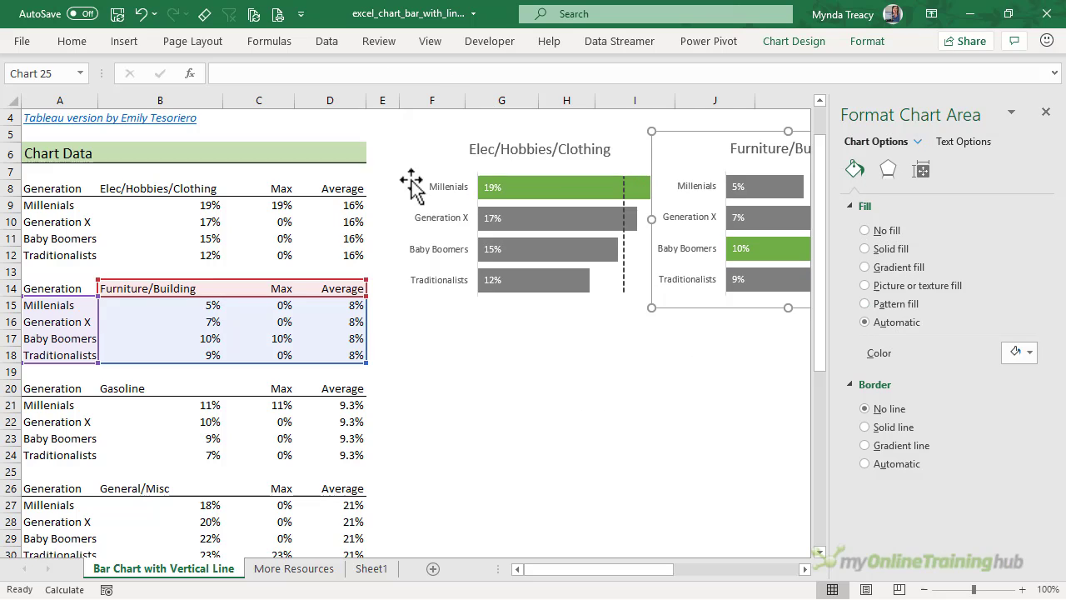
Set the right chart's generation axis label position to None
{"action": "left_click", "coordinate": [705, 194]}
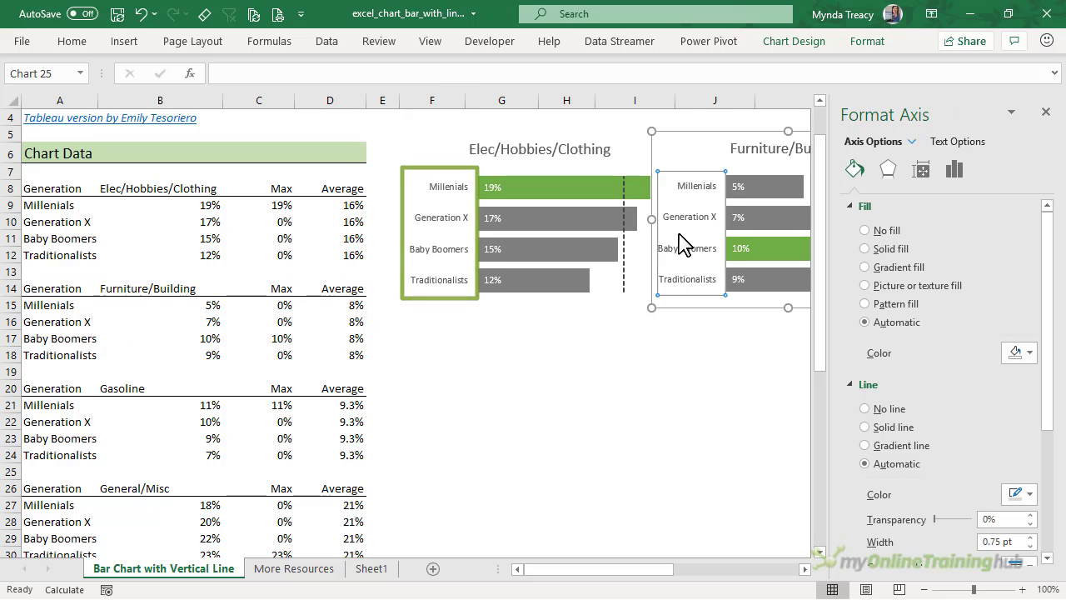
{"action": "left_click", "coordinate": [952, 170]}
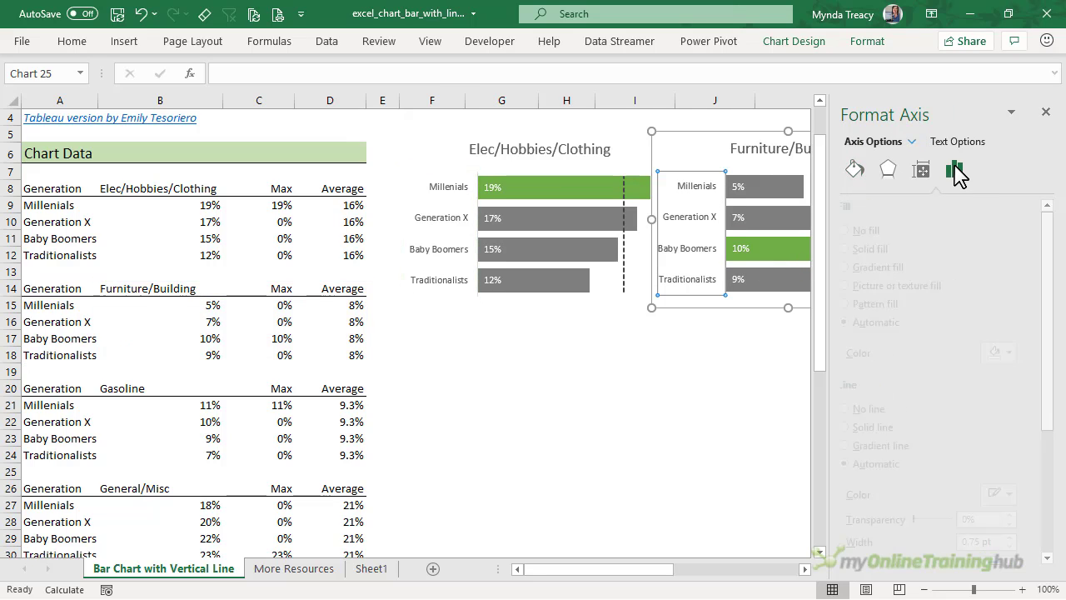
{"action": "left_click", "coordinate": [876, 251]}
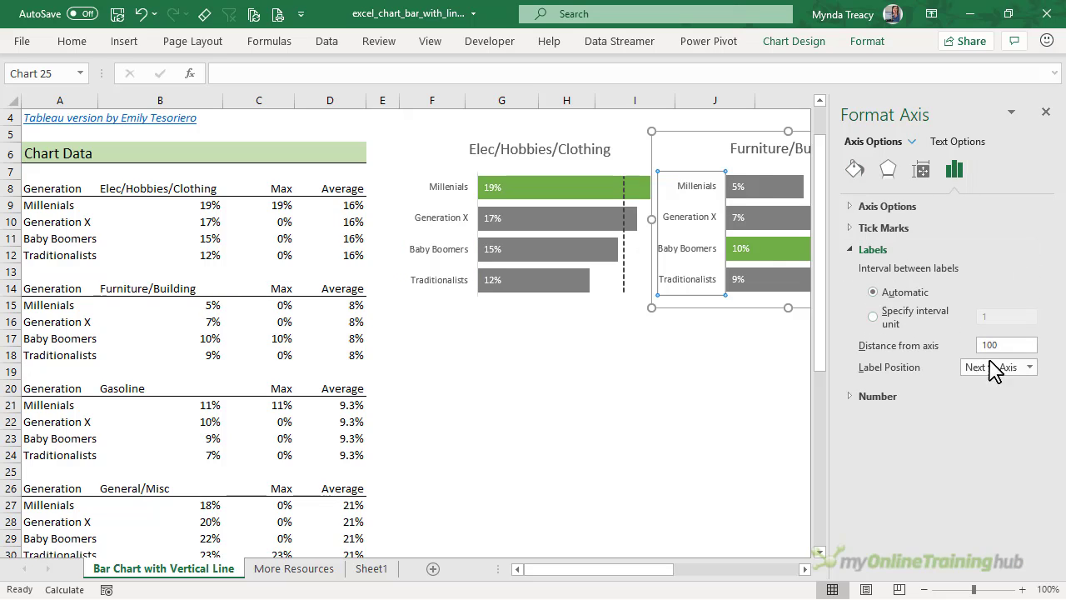
{"action": "left_click", "coordinate": [995, 367]}
{"action": "left_click", "coordinate": [995, 431]}
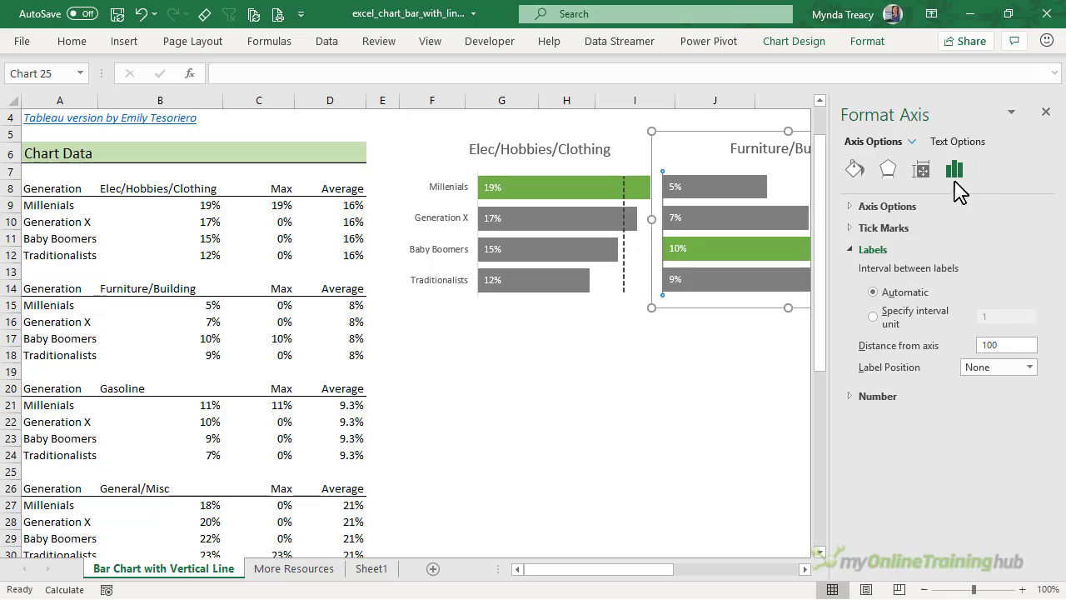
{"action": "left_click", "coordinate": [1046, 111]}
Shift the Furniture/Building title left and the Elec/Hobbies/Clothing title slightly right over their bars
{"action": "left_click", "coordinate": [782, 410]}
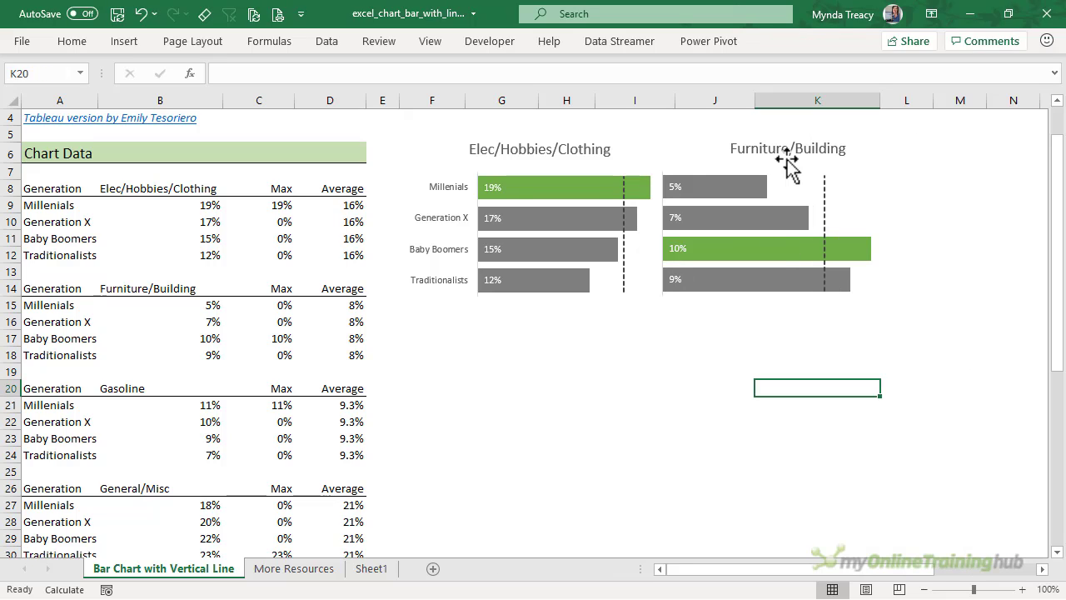
{"action": "left_click", "coordinate": [754, 157]}
{"action": "left_click_drag", "start_coordinate": [748, 158], "coordinate": [685, 157]}
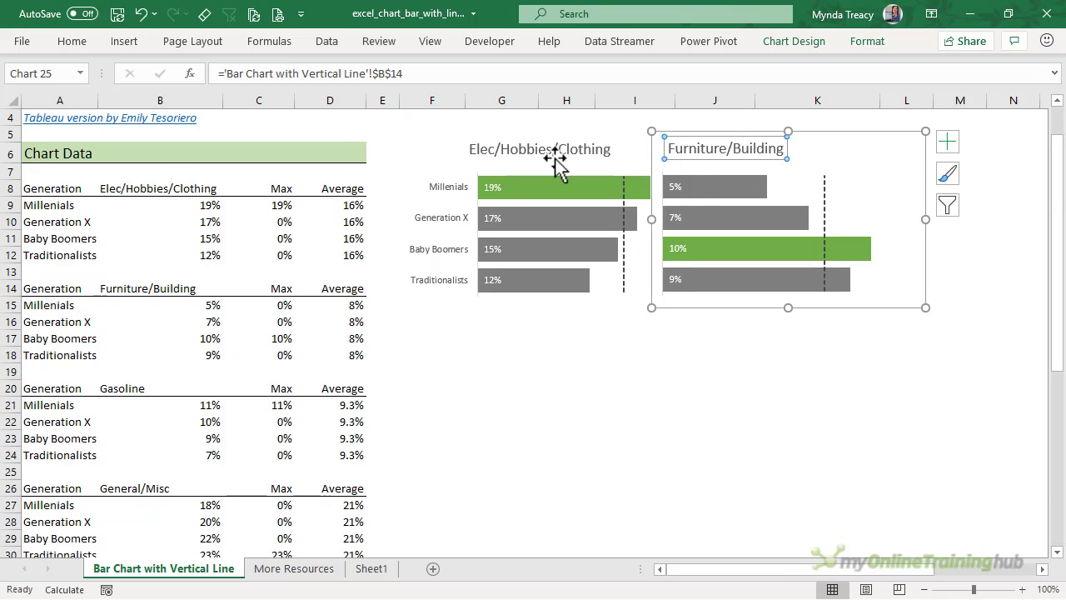
{"action": "left_click", "coordinate": [509, 159]}
{"action": "left_click_drag", "start_coordinate": [483, 163], "coordinate": [505, 165]}
{"action": "left_click", "coordinate": [642, 423]}
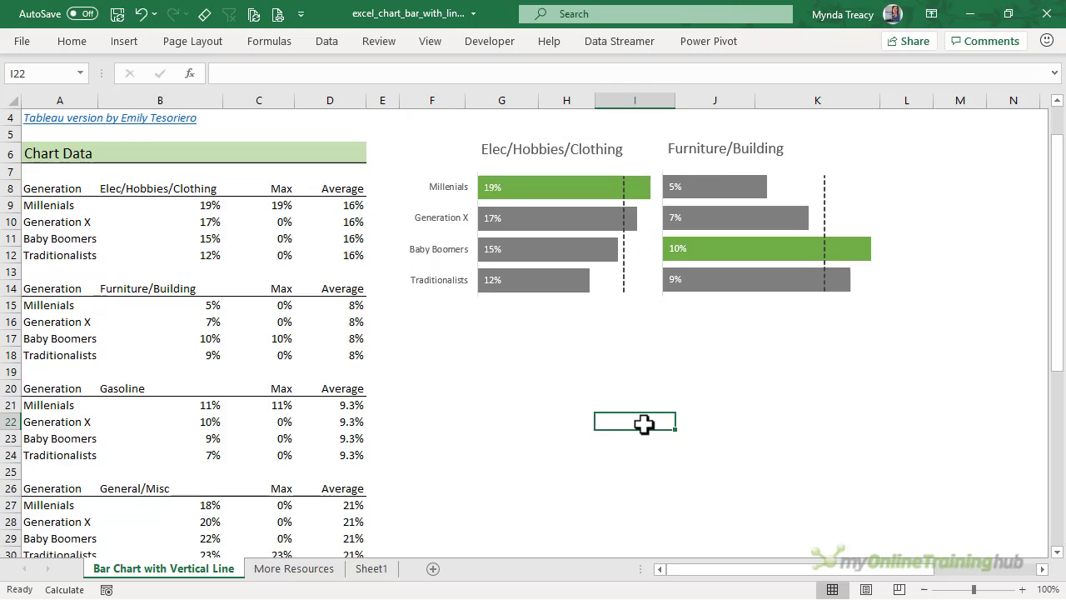
{"action": "scroll", "coordinate": [644, 424], "scroll_direction": "up", "scroll_amount": 1}
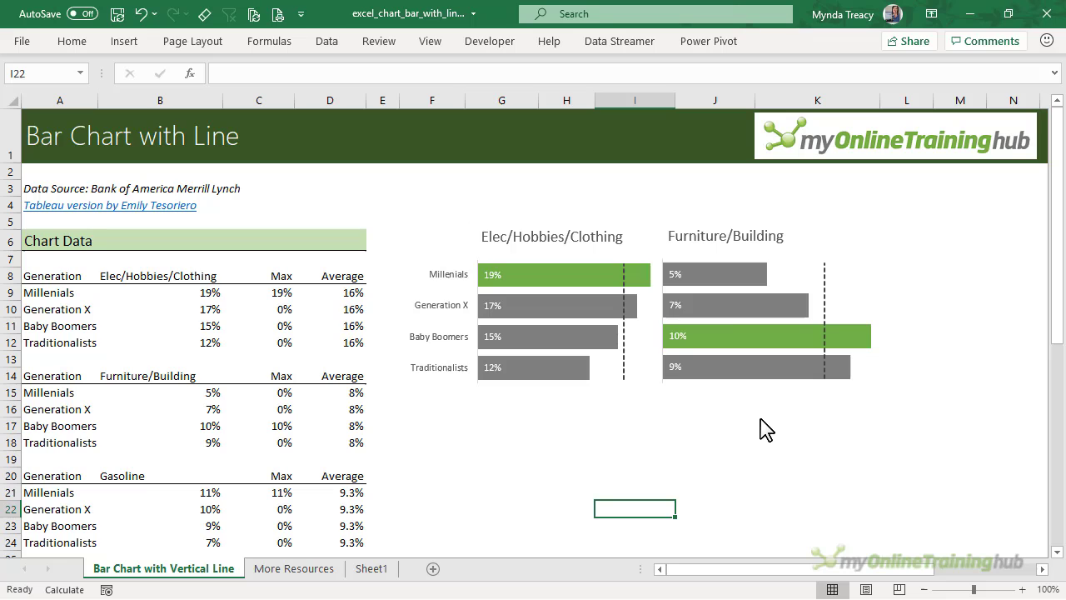
Draw a text box above the two charts and type the Consumer Spending by Generation title
{"action": "left_click", "coordinate": [123, 41]}
{"action": "left_click", "coordinate": [200, 107]}
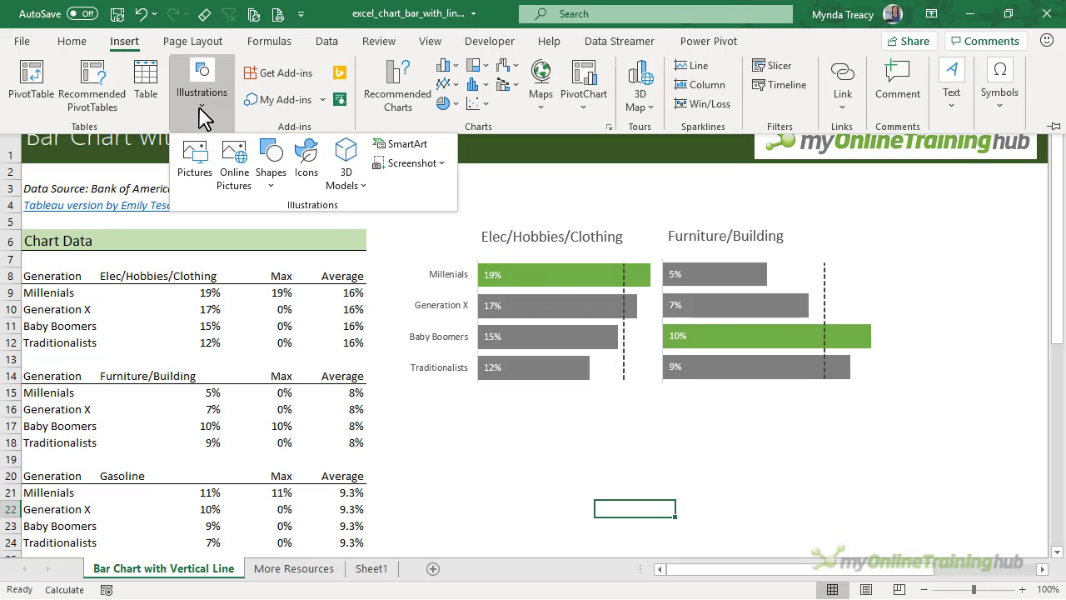
{"action": "left_click", "coordinate": [270, 164]}
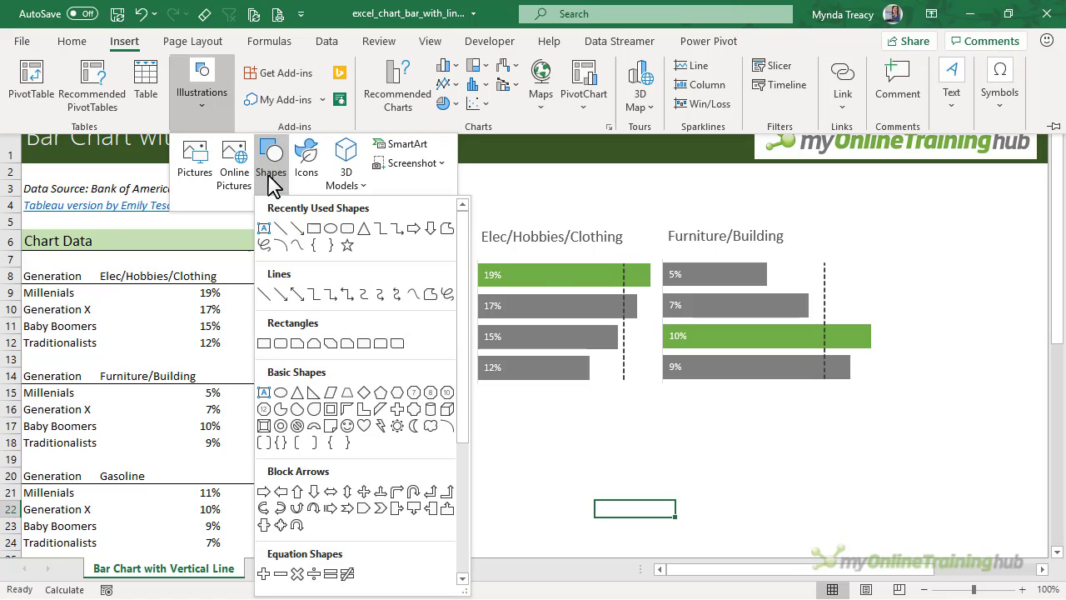
{"action": "left_click", "coordinate": [263, 228]}
{"action": "left_click_drag", "start_coordinate": [426, 176], "coordinate": [728, 214]}
{"action": "type", "text": "Consumer Spending by Generation"}
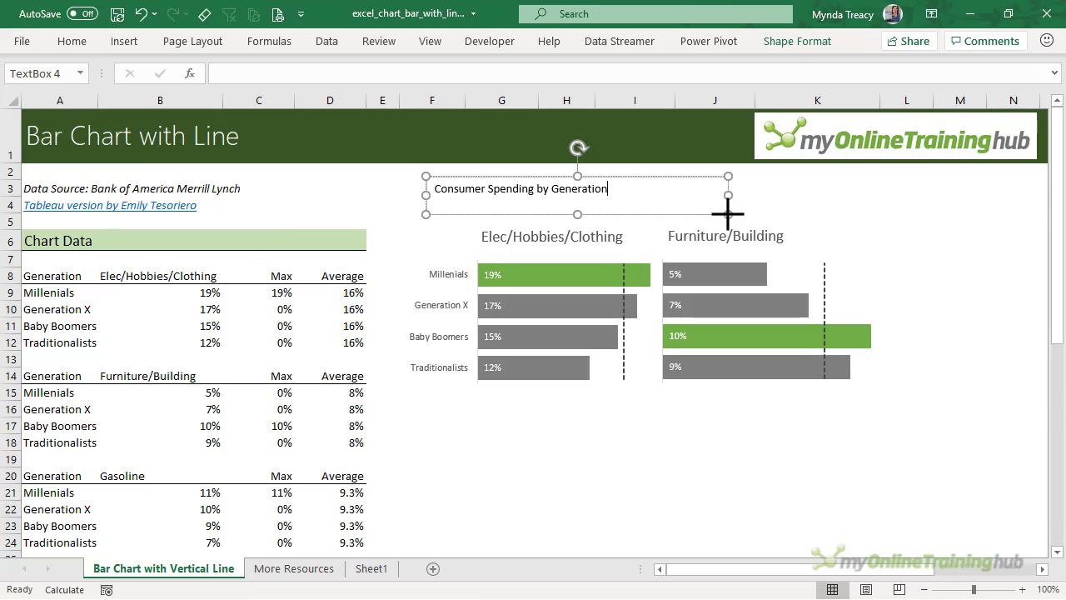
Format the title text as Segoe UI Light, 16 pt
{"action": "key", "text": "ctrl+a"}
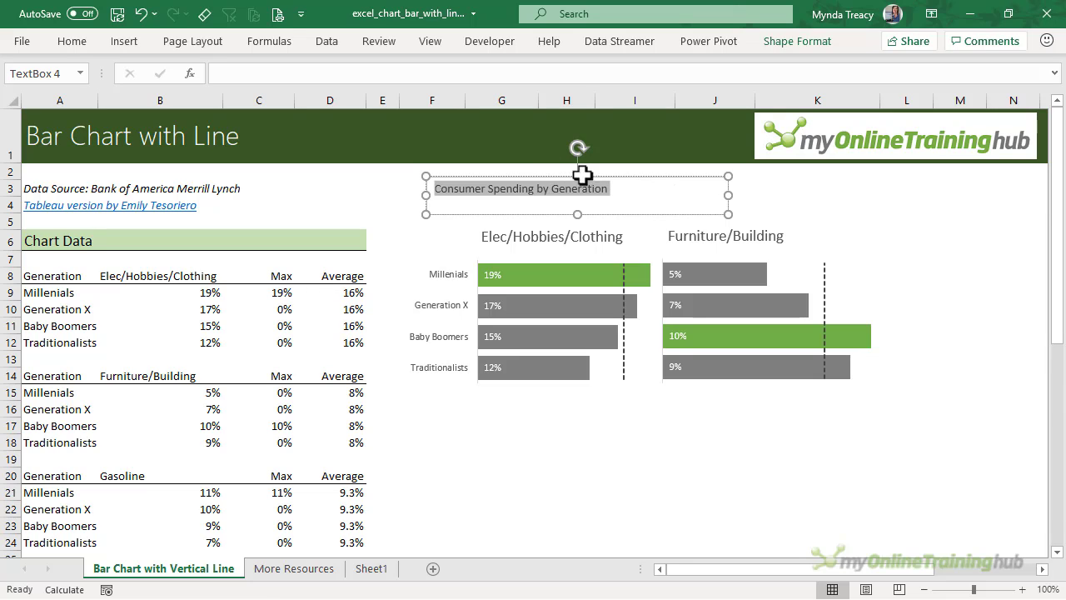
{"action": "left_click", "coordinate": [72, 40]}
{"action": "left_click", "coordinate": [166, 74]}
{"action": "type", "text": "Sego"}
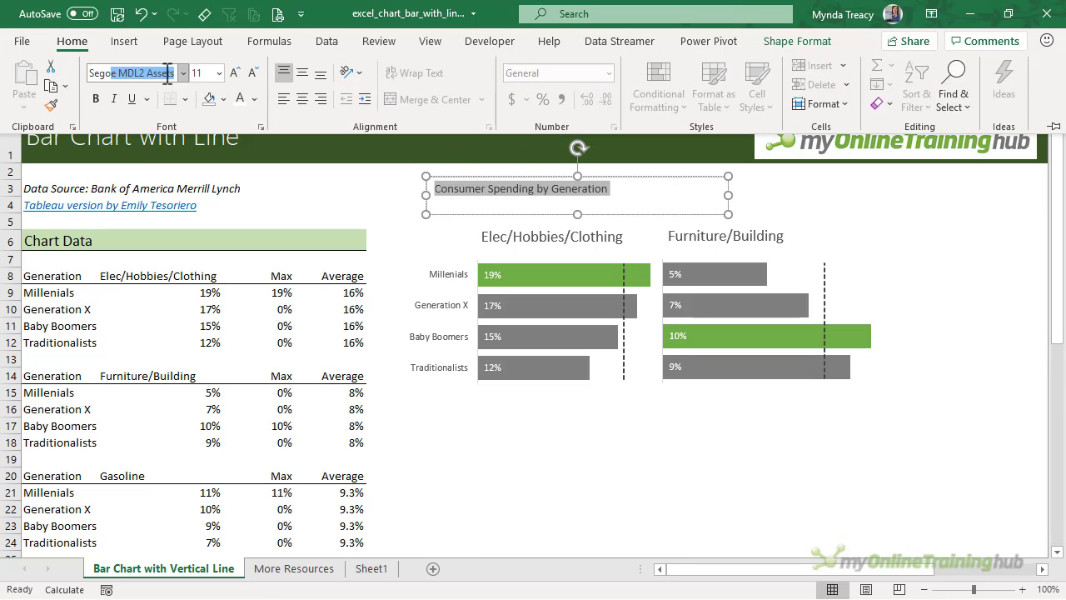
{"action": "type", "text": "e UI Light"}
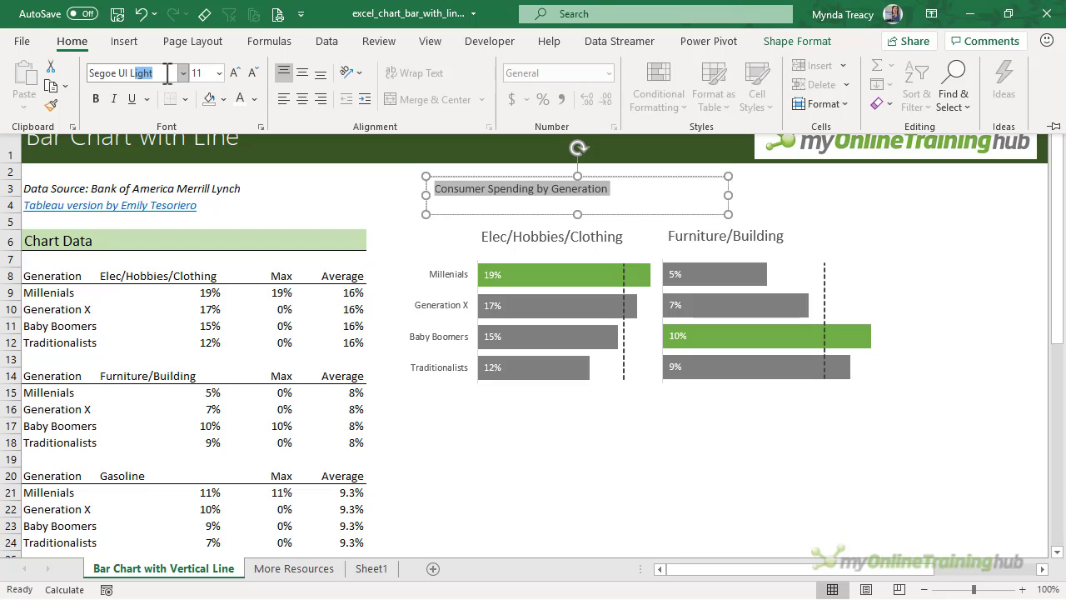
{"action": "key", "text": "Return"}
{"action": "left_click", "coordinate": [235, 72]}
{"action": "left_click", "coordinate": [235, 73]}
{"action": "left_click", "coordinate": [235, 73]}
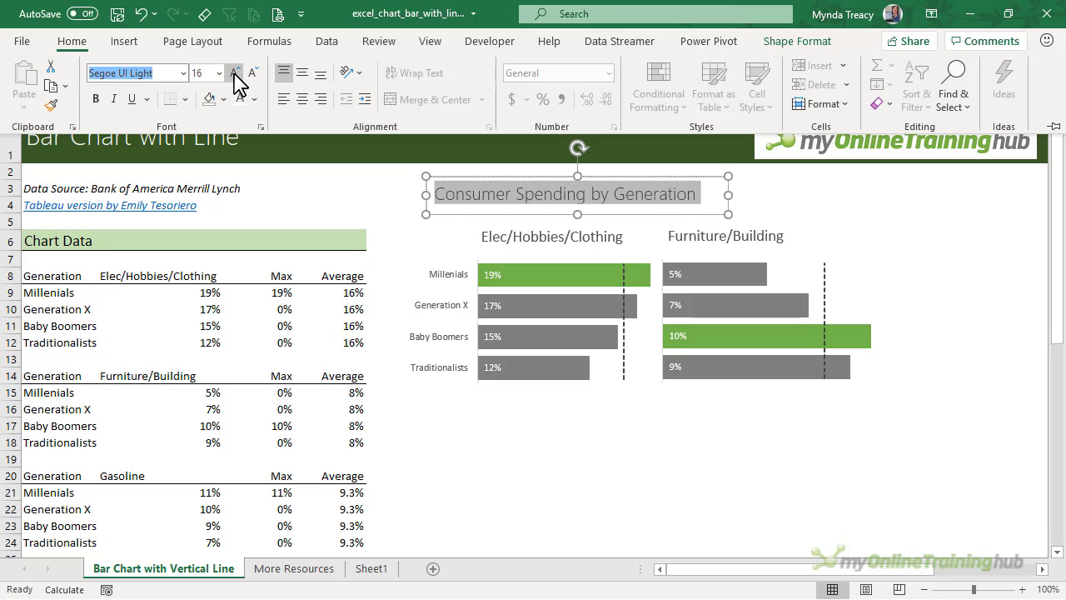
{"action": "key", "text": "ctrl+F1"}
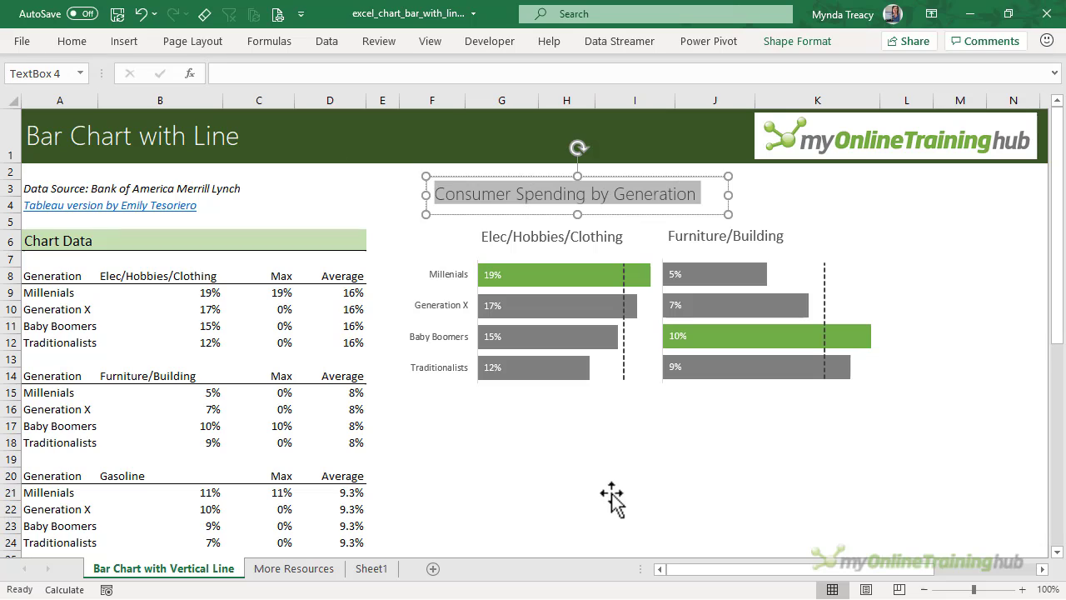
Remove the outline from the title text box
{"action": "left_click", "coordinate": [613, 492]}
{"action": "left_click", "coordinate": [587, 207]}
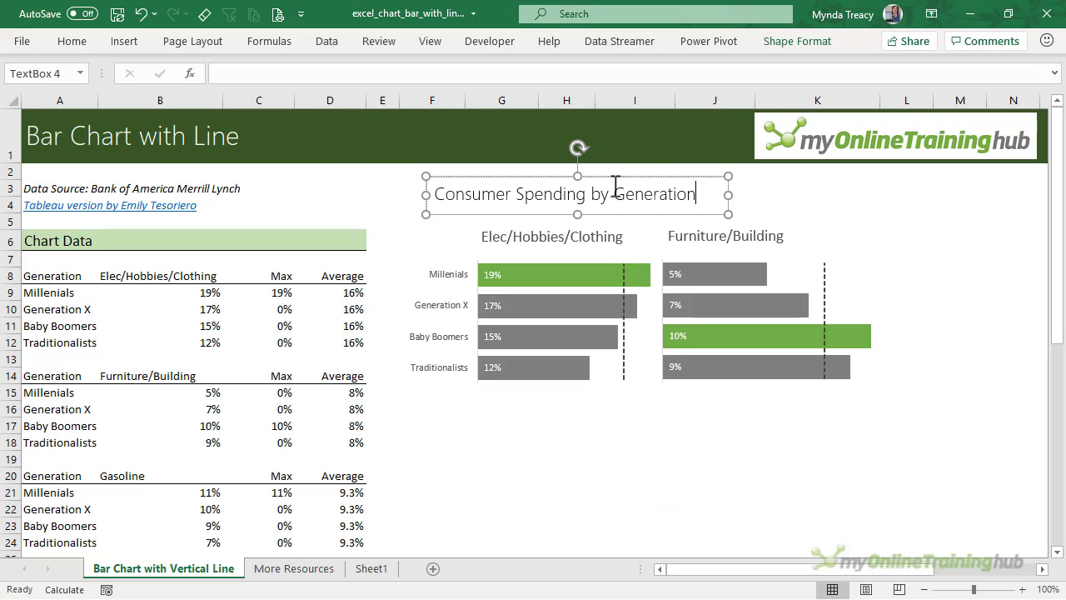
{"action": "left_click", "coordinate": [792, 44]}
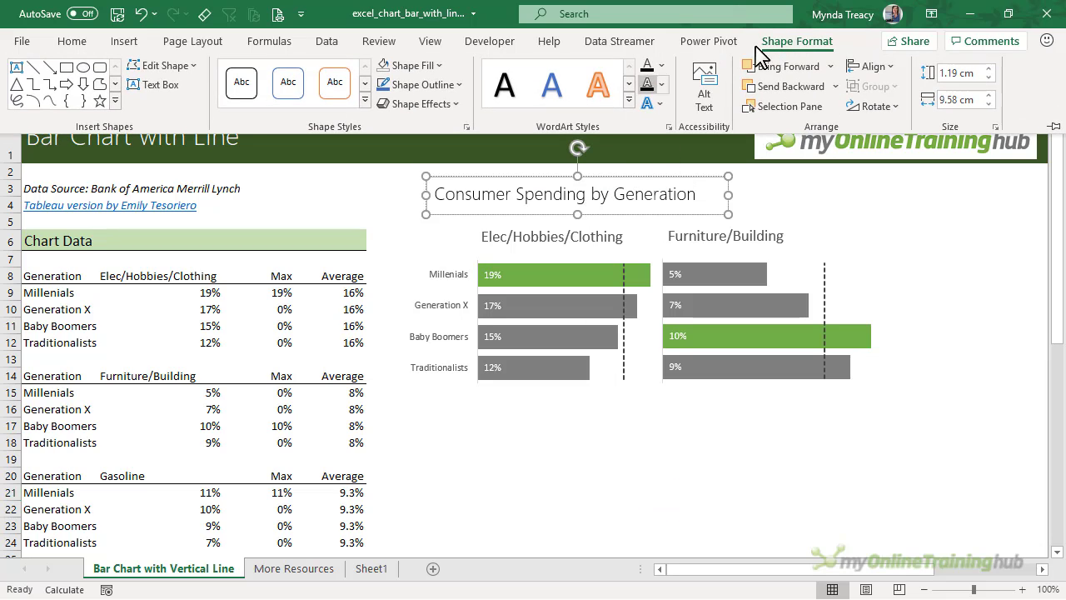
{"action": "left_click", "coordinate": [454, 85]}
{"action": "left_click", "coordinate": [408, 291]}
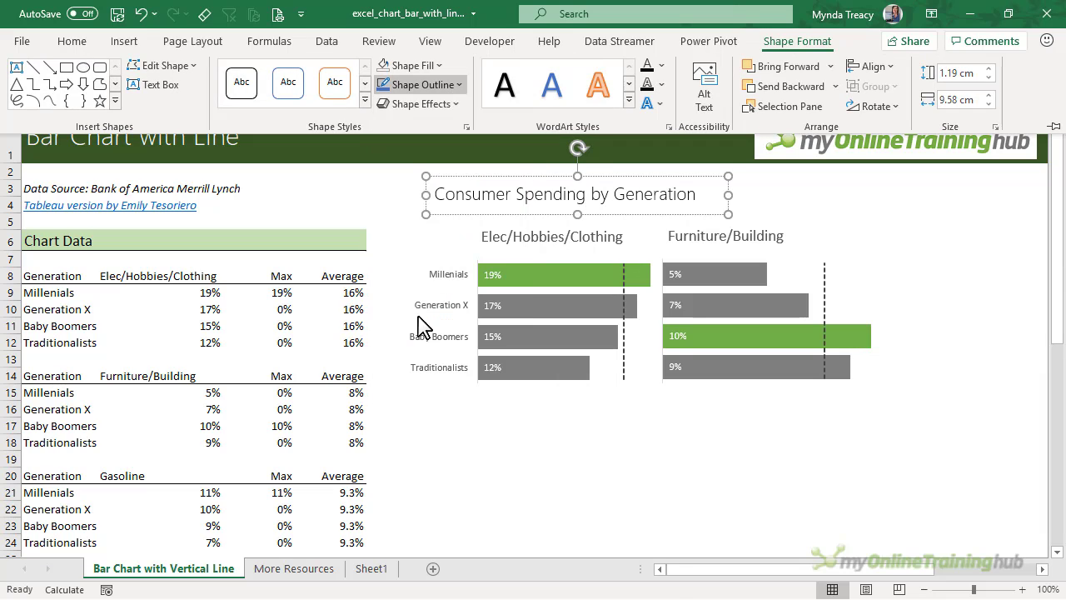
{"action": "left_click", "coordinate": [643, 510]}
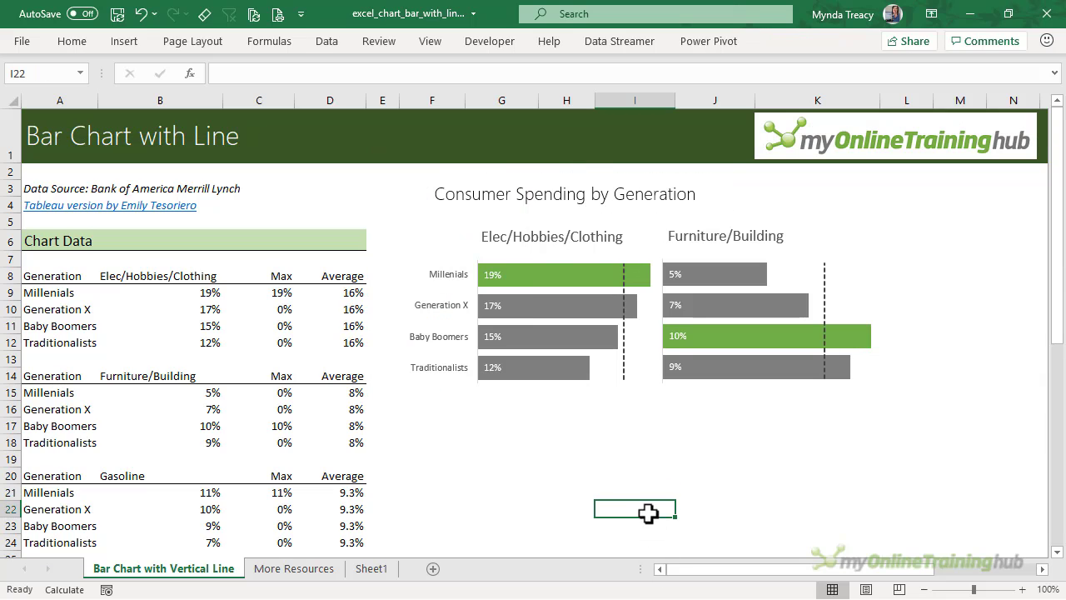
Move the title text box slightly up and left
{"action": "left_click", "coordinate": [470, 214]}
{"action": "left_click_drag", "start_coordinate": [461, 215], "coordinate": [446, 207]}
{"action": "left_click", "coordinate": [507, 442]}
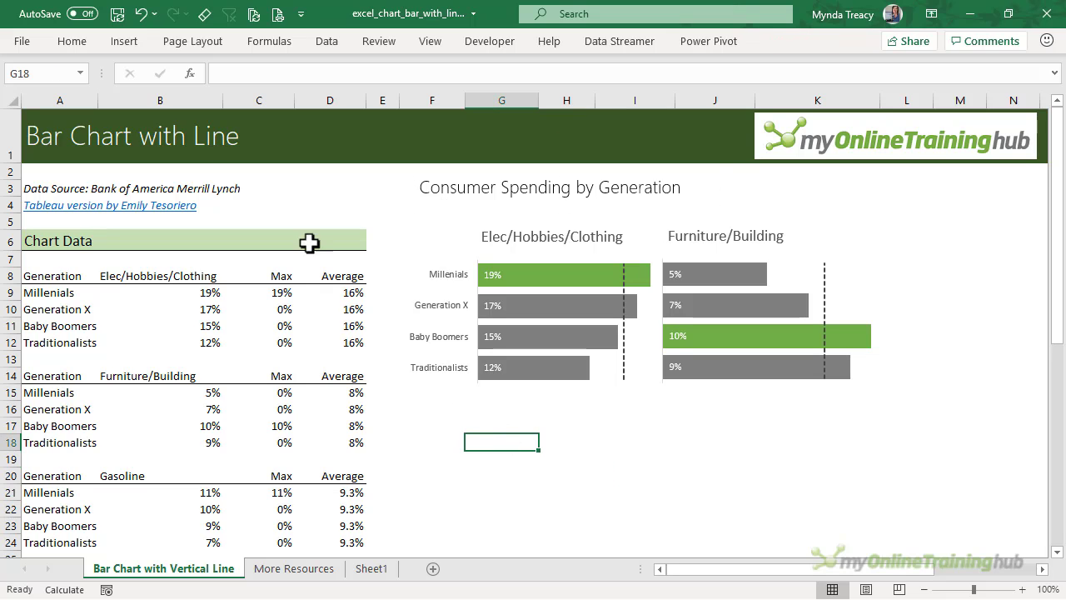
Insert a small green-filled rectangle beneath the title and nudge it right
{"action": "left_click", "coordinate": [123, 42]}
{"action": "left_click", "coordinate": [191, 107]}
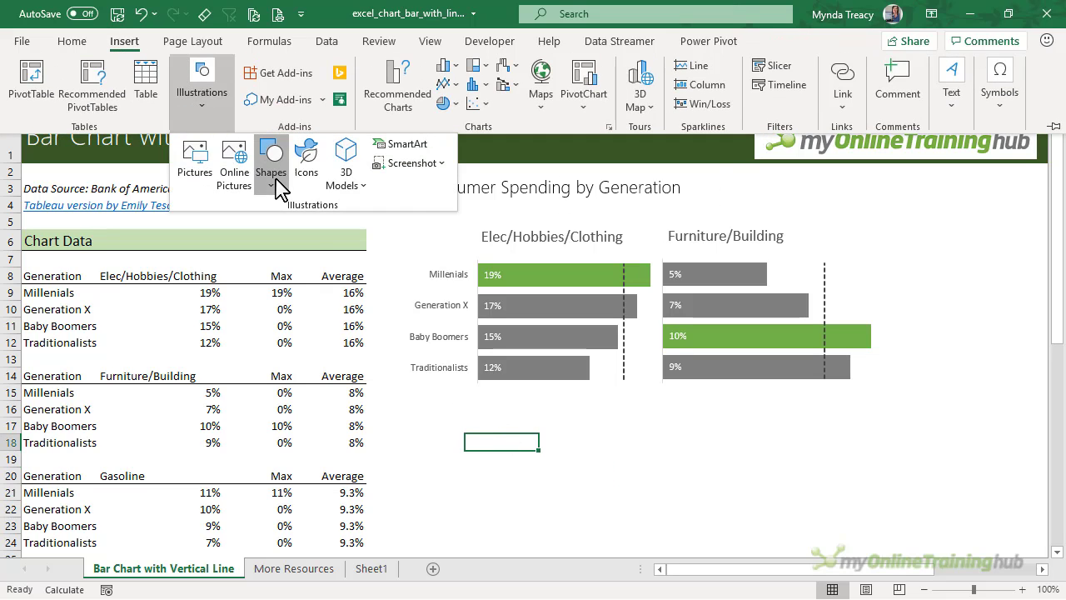
{"action": "left_click", "coordinate": [271, 159]}
{"action": "left_click", "coordinate": [314, 229]}
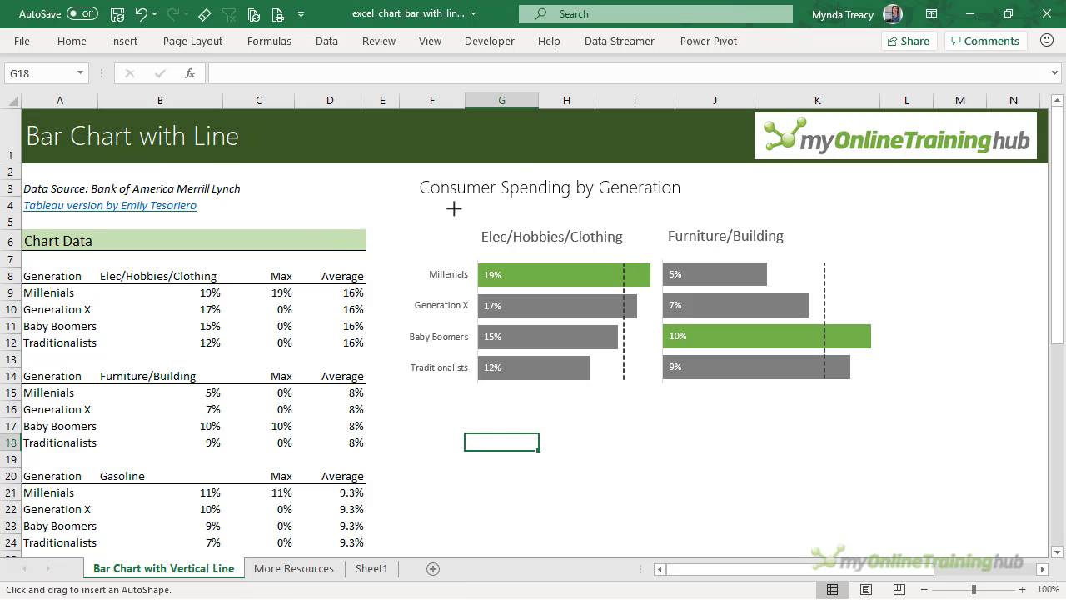
{"action": "left_click", "coordinate": [793, 45]}
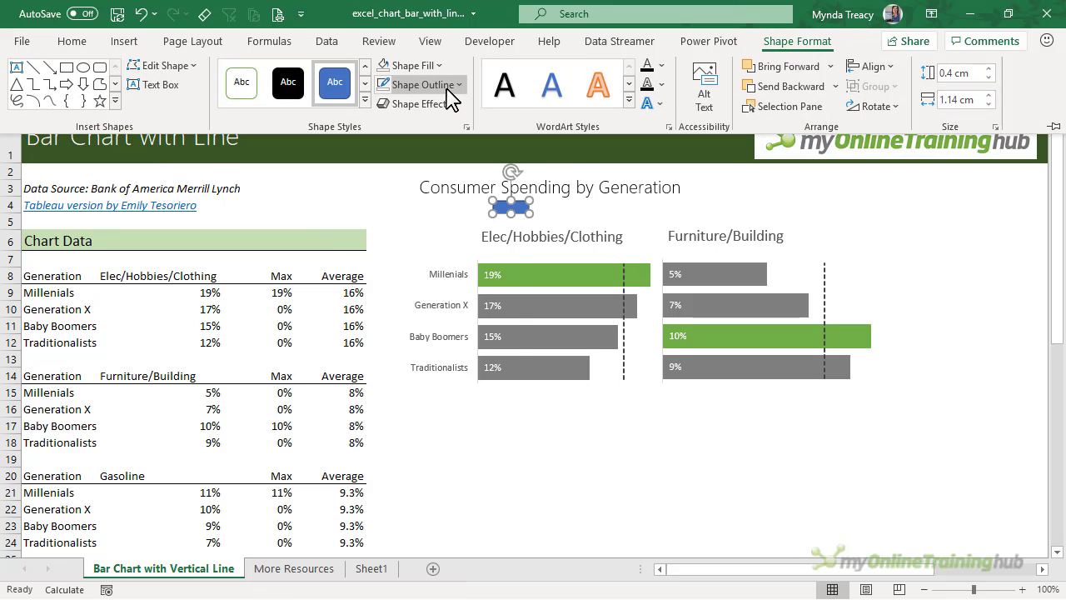
{"action": "left_click", "coordinate": [420, 66]}
{"action": "left_click", "coordinate": [509, 133]}
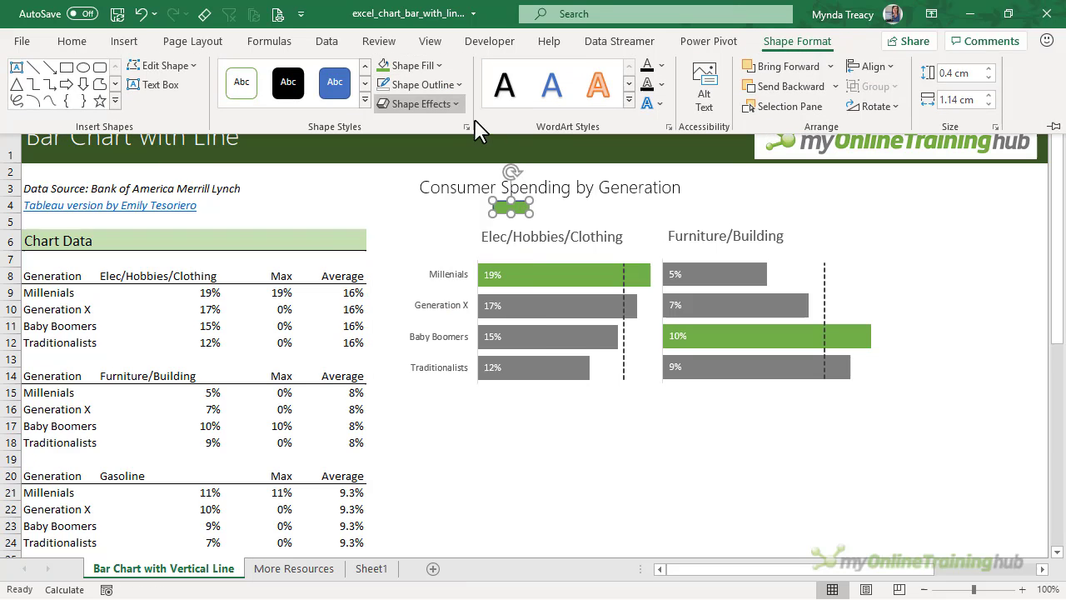
{"action": "key", "text": "ctrl+F1"}
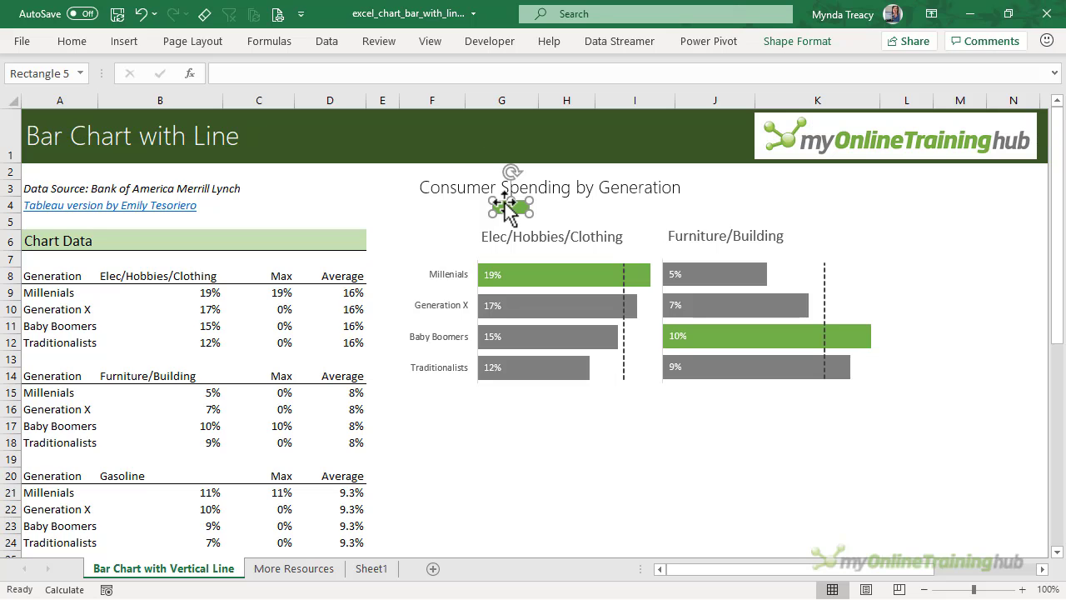
{"action": "key", "text": "Right"}
{"action": "key", "text": "Right"}
{"action": "key", "text": "Right"}
{"action": "key", "text": "Right"}
{"action": "key", "text": "Right"}
Draw a short horizontal line beside the green swatch
{"action": "left_click", "coordinate": [323, 169]}
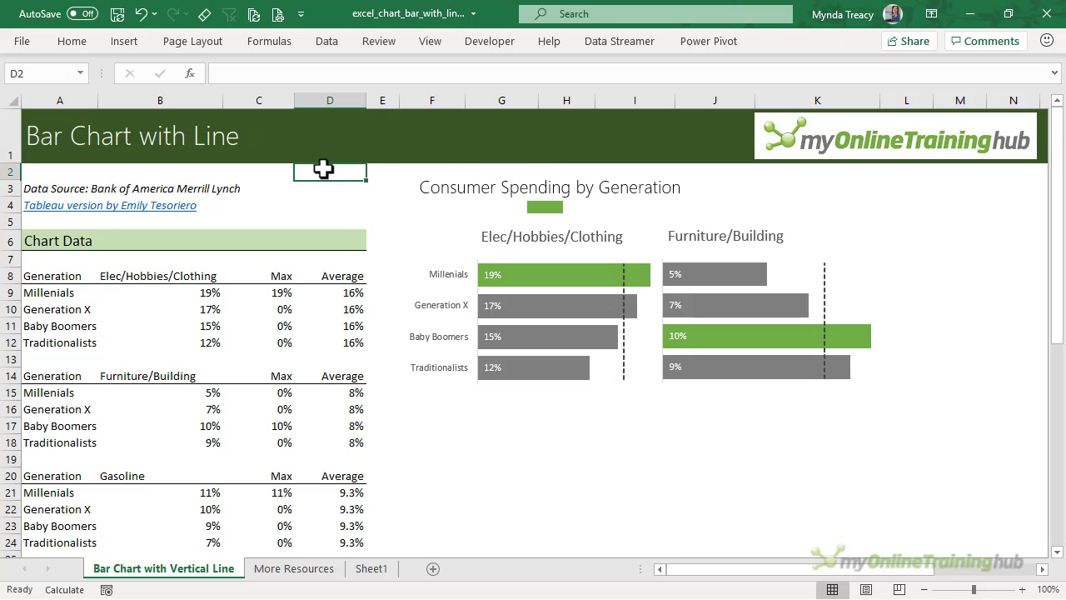
{"action": "left_click", "coordinate": [123, 40]}
{"action": "left_click", "coordinate": [200, 84]}
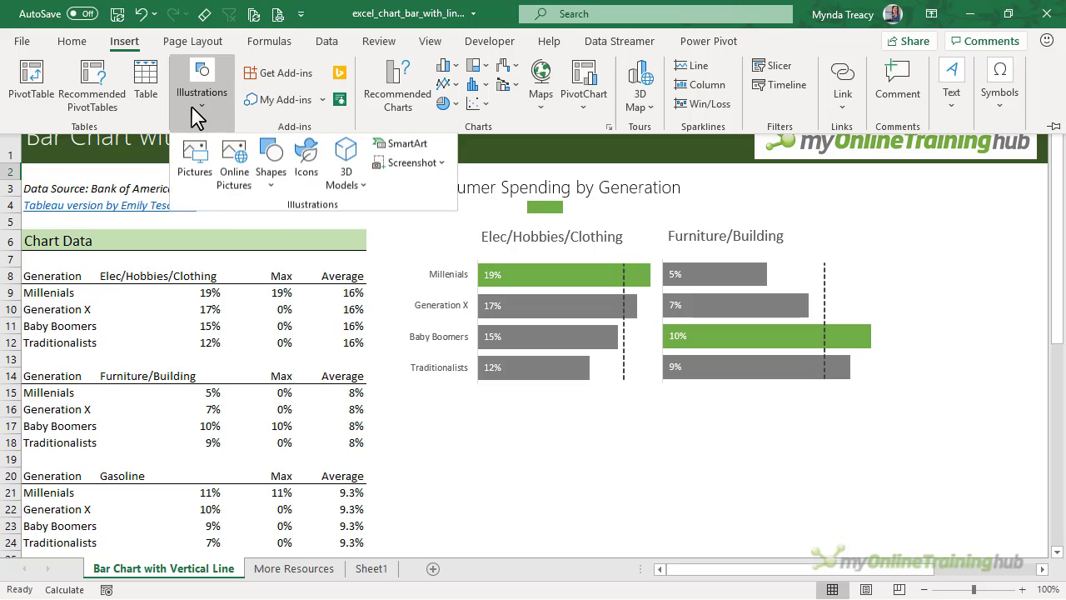
{"action": "left_click", "coordinate": [277, 174]}
{"action": "left_click", "coordinate": [281, 227]}
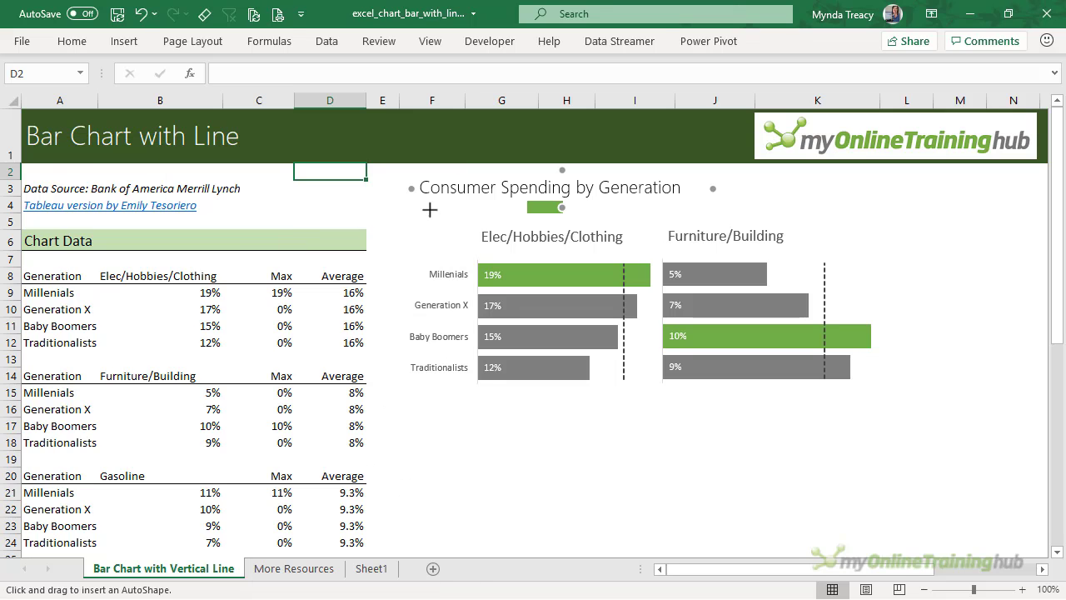
{"action": "left_click_drag", "start_coordinate": [438, 208], "coordinate": [475, 209]}
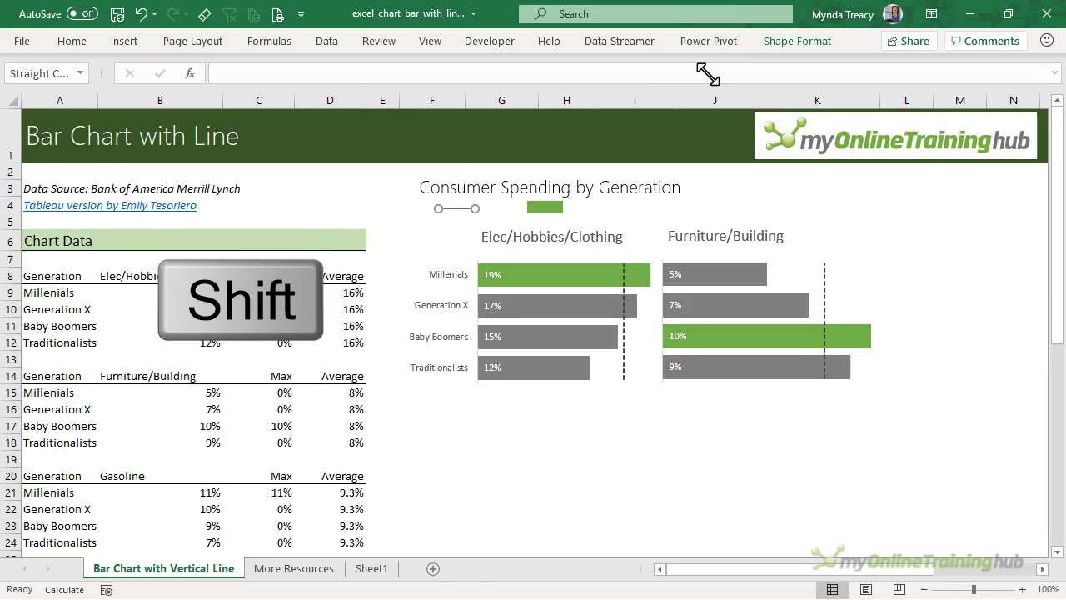
Colour the legend line dark grey and adjust its thickness
{"action": "left_click", "coordinate": [774, 44]}
{"action": "left_click", "coordinate": [429, 84]}
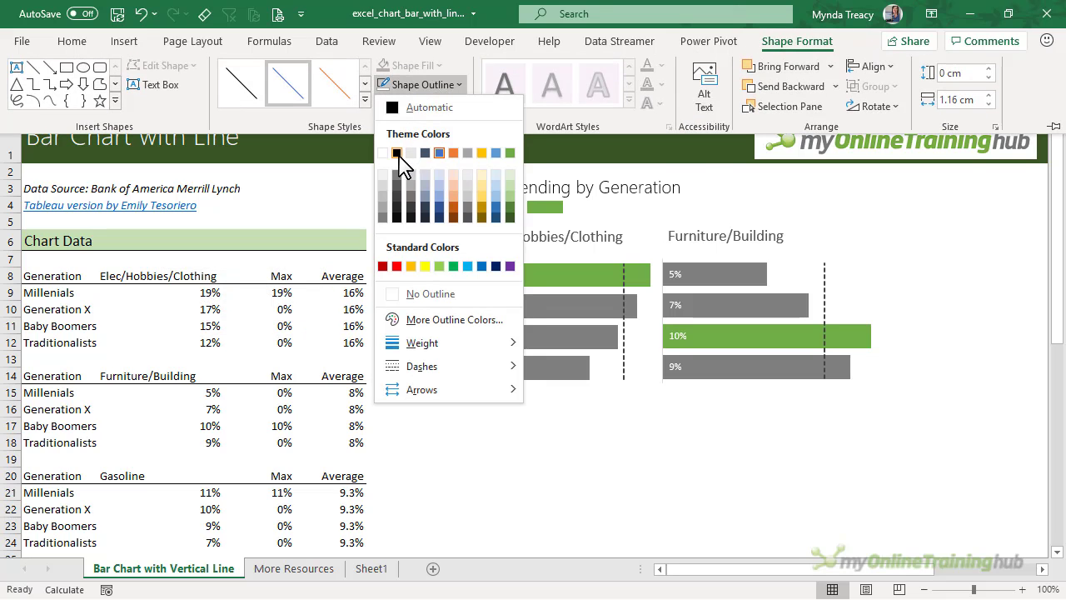
{"action": "left_click", "coordinate": [411, 196]}
{"action": "left_click", "coordinate": [405, 87]}
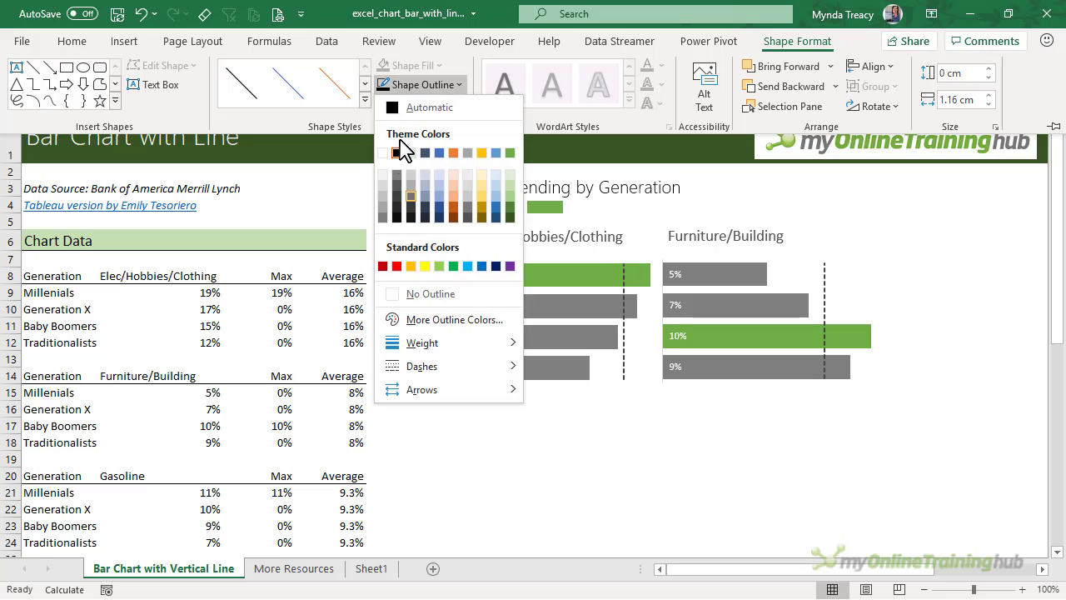
{"action": "left_click", "coordinate": [397, 196]}
{"action": "left_click", "coordinate": [390, 83]}
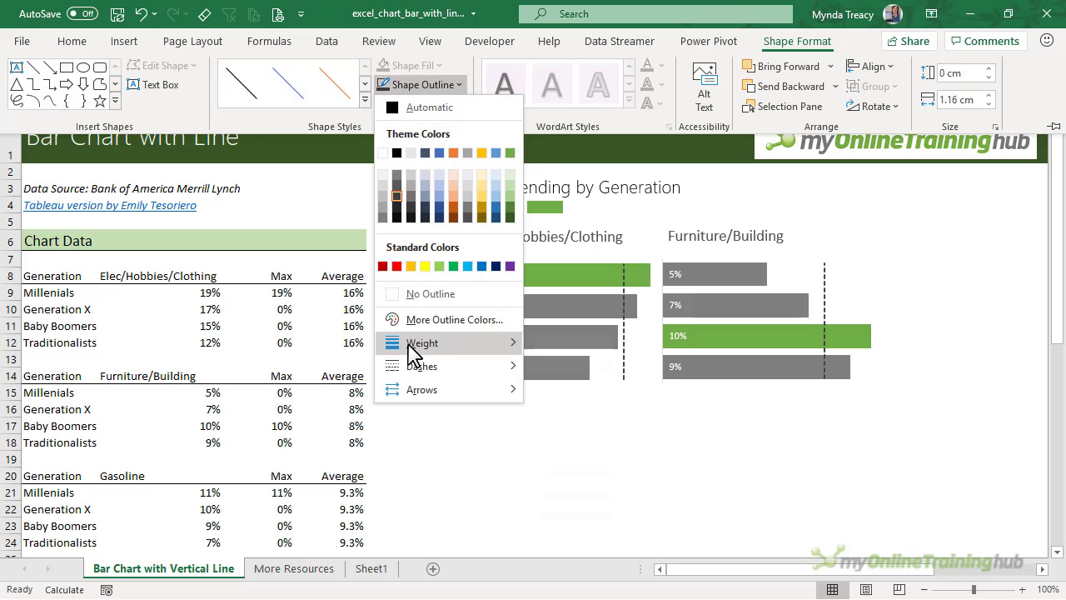
{"action": "mouse_move", "coordinate": [409, 345]}
{"action": "left_click", "coordinate": [588, 414]}
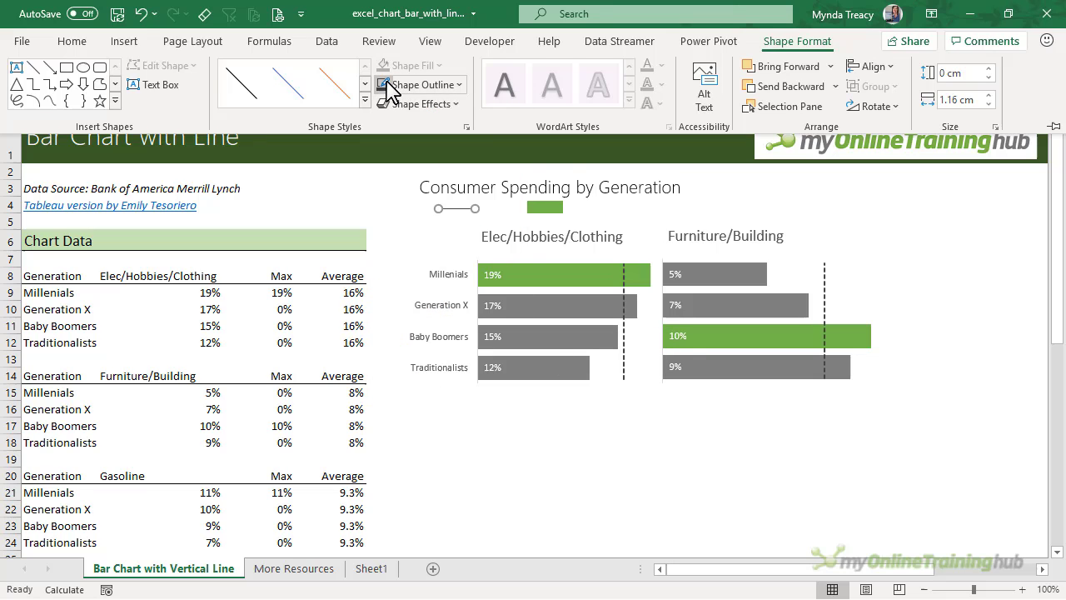
Make the line dashed at about 1½ pt and position it with the green rectangle
{"action": "left_click", "coordinate": [440, 86]}
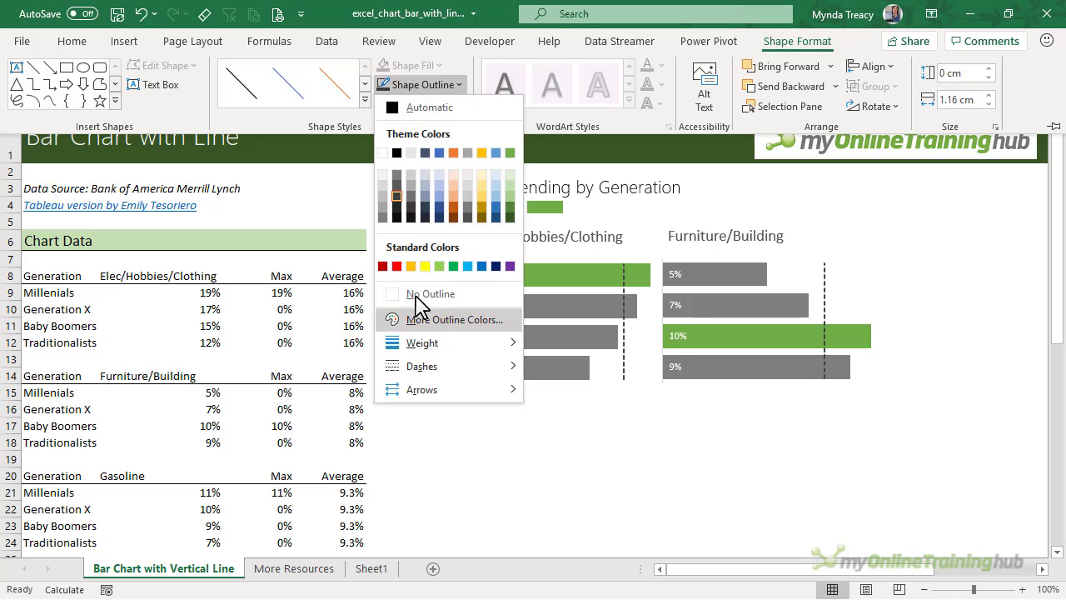
{"action": "mouse_move", "coordinate": [414, 368]}
{"action": "left_click", "coordinate": [591, 390]}
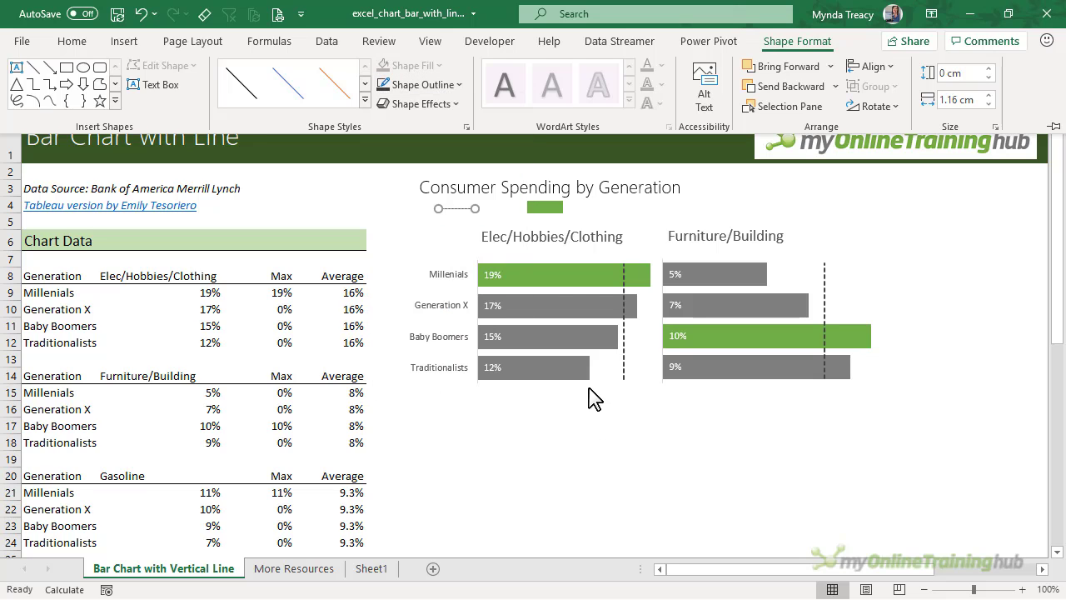
{"action": "left_click", "coordinate": [423, 84]}
{"action": "mouse_move", "coordinate": [464, 345]}
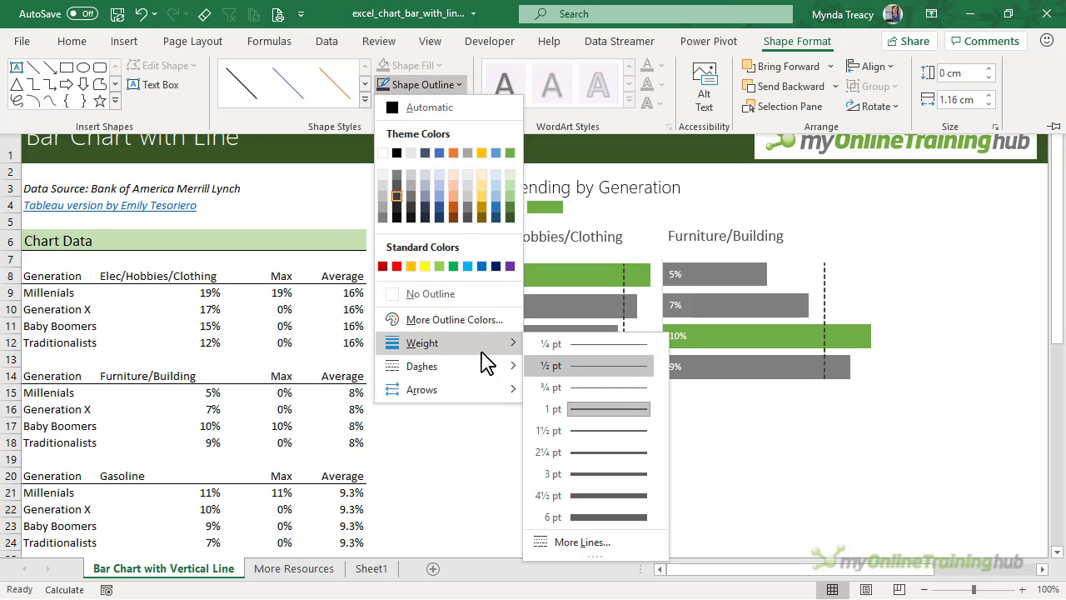
{"action": "left_click", "coordinate": [601, 440]}
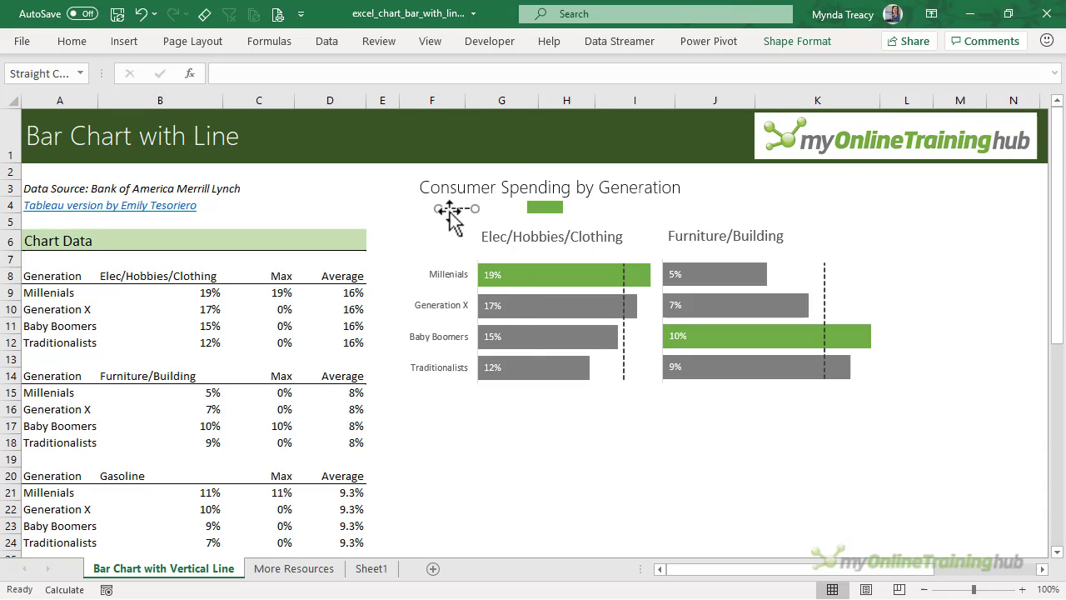
{"action": "left_click_drag", "start_coordinate": [449, 215], "coordinate": [479, 208]}
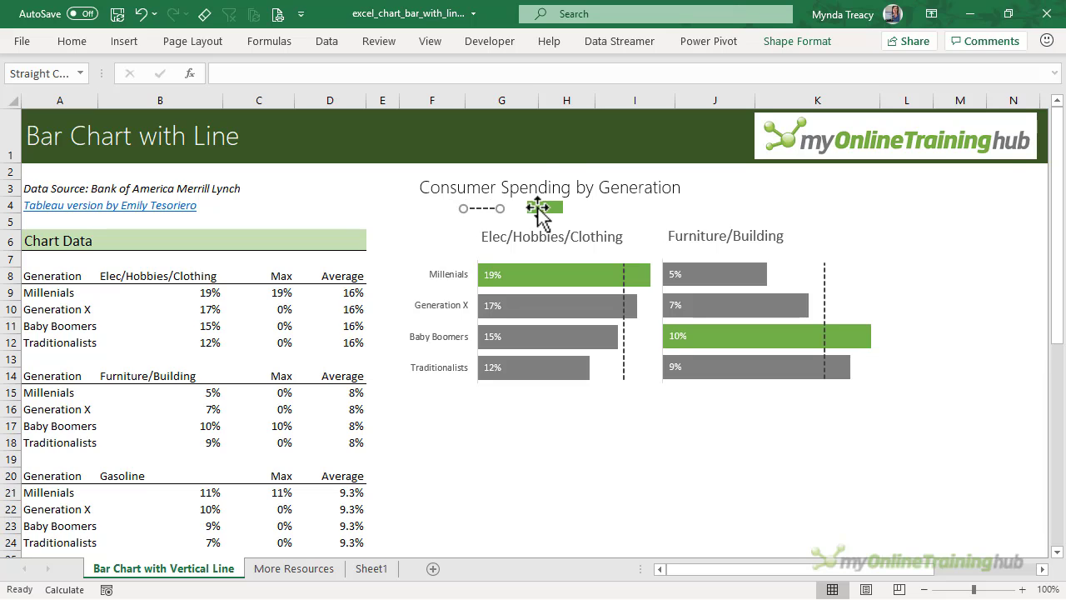
{"action": "left_click_drag", "start_coordinate": [547, 208], "coordinate": [576, 207]}
Draw a text box beside the dashed legend line and type 'Average'
{"action": "left_click", "coordinate": [307, 173]}
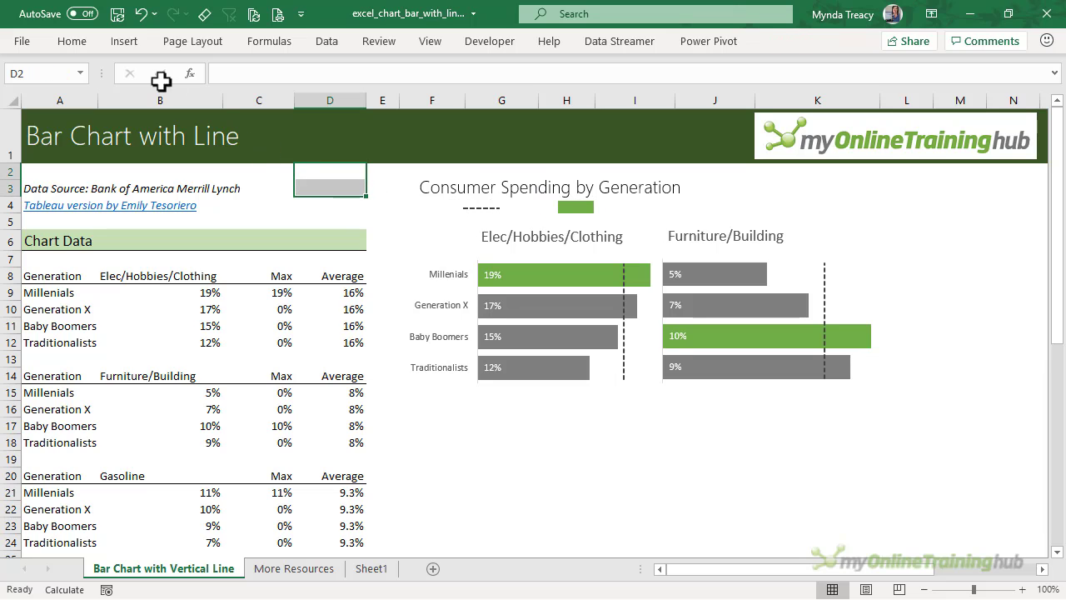
{"action": "left_click", "coordinate": [124, 41]}
{"action": "left_click", "coordinate": [202, 83]}
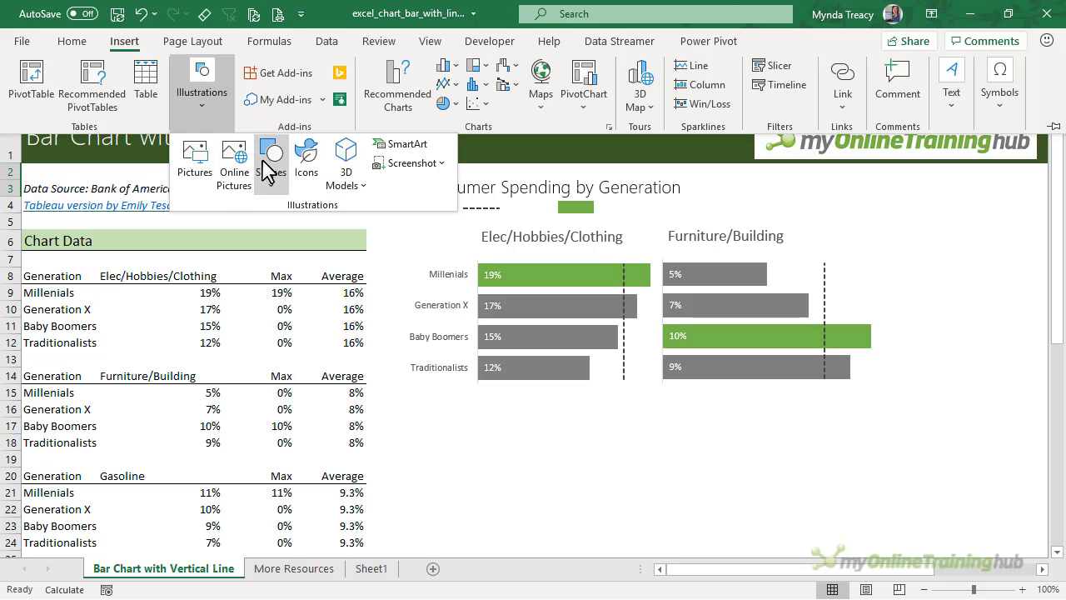
{"action": "left_click", "coordinate": [270, 155]}
{"action": "left_click", "coordinate": [269, 232]}
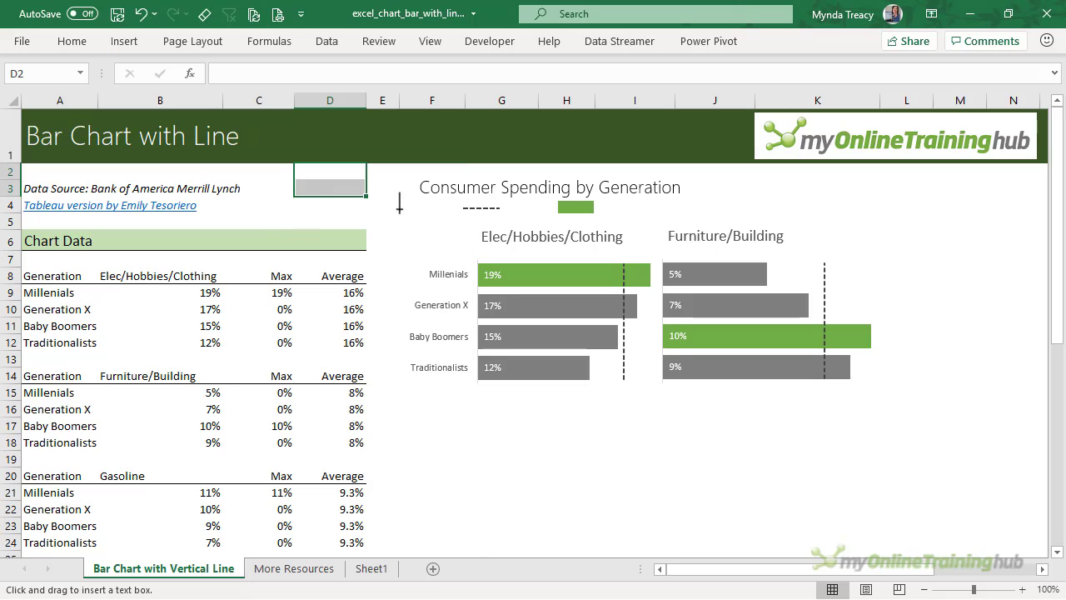
{"action": "left_click_drag", "start_coordinate": [429, 214], "coordinate": [460, 221]}
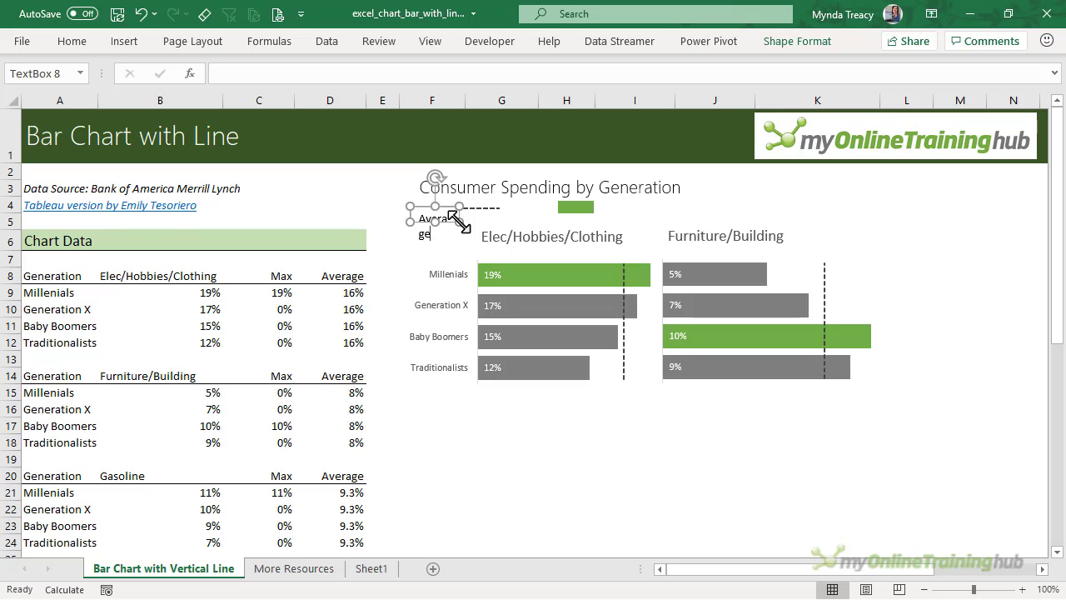
{"action": "type", "text": "Average"}
Shrink the 'Average' font two sizes, widen its box to one line, and middle-align it
{"action": "key", "text": "ctrl+a"}
{"action": "left_click", "coordinate": [70, 41]}
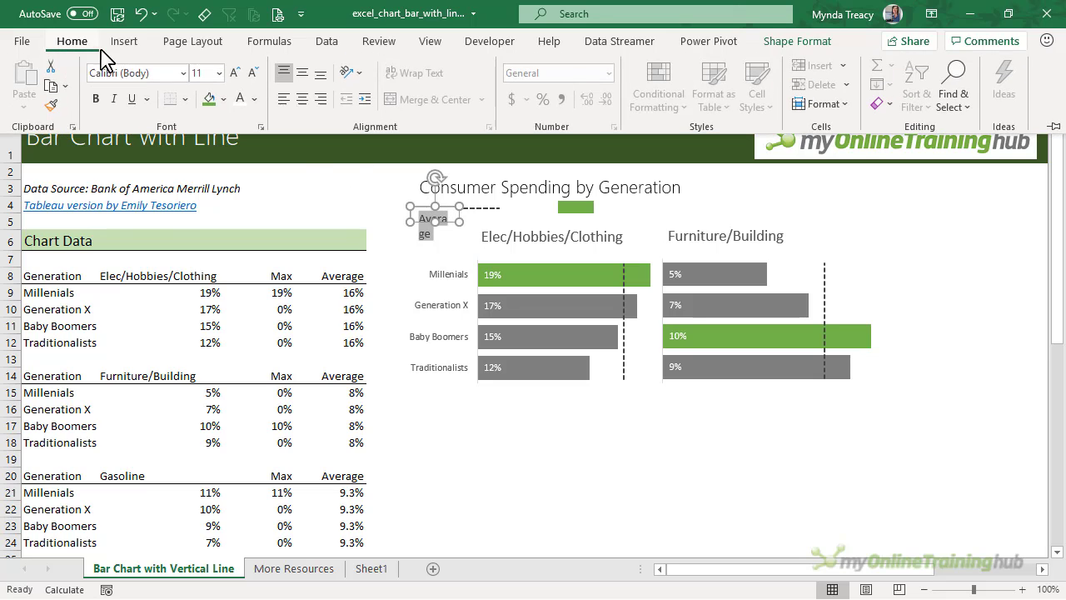
{"action": "left_click", "coordinate": [252, 73]}
{"action": "left_click", "coordinate": [252, 73]}
{"action": "left_click", "coordinate": [388, 227]}
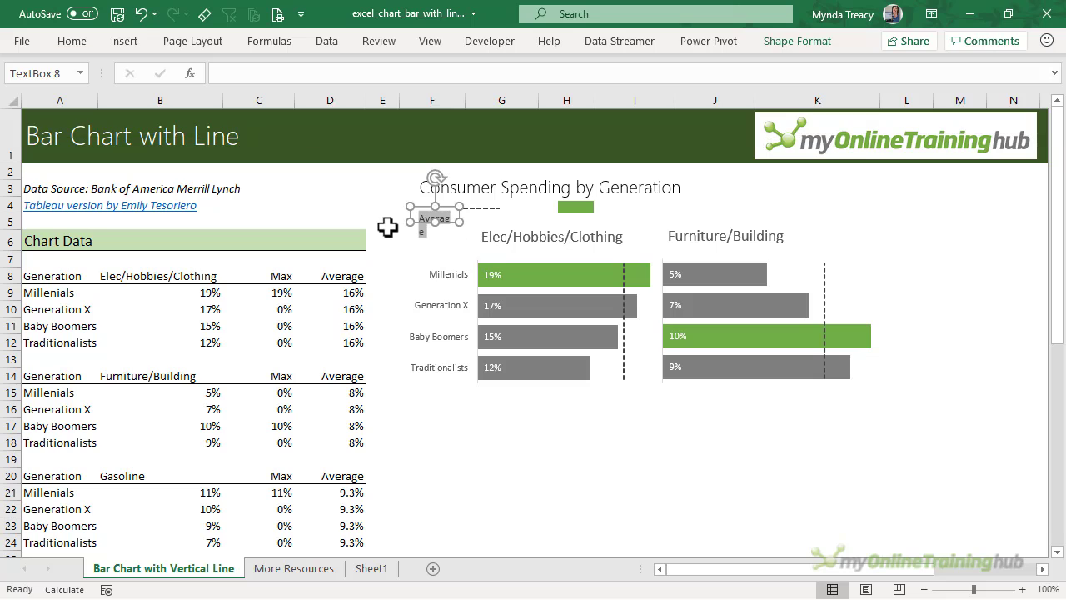
{"action": "left_click_drag", "start_coordinate": [409, 207], "coordinate": [393, 203]}
{"action": "left_click", "coordinate": [81, 41]}
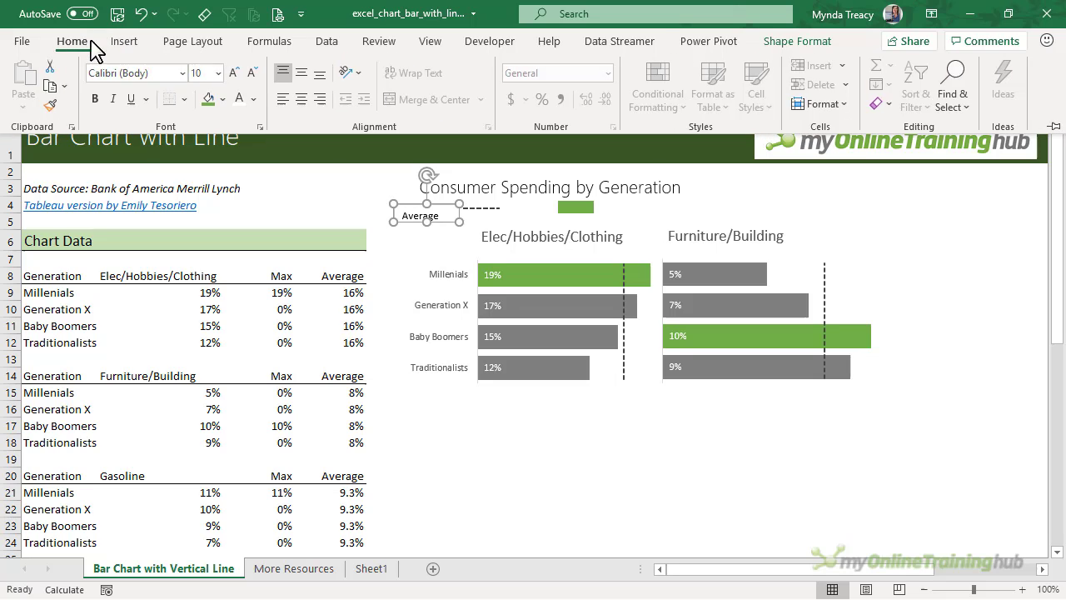
{"action": "left_click", "coordinate": [302, 73]}
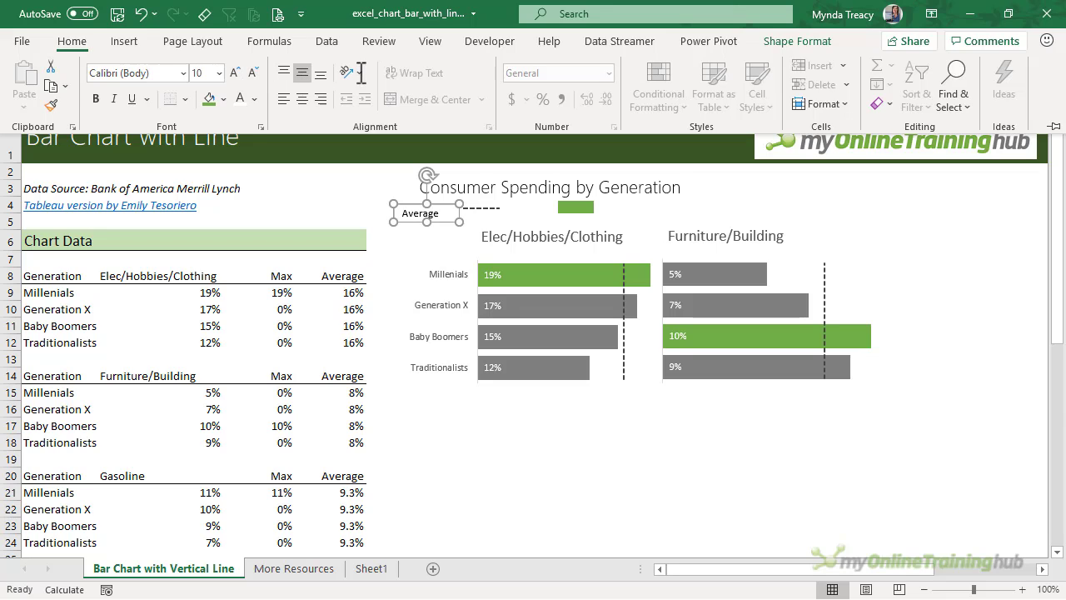
Give the 'Average' text box no outline and no fill, positioned beside the dashed line
{"action": "left_click", "coordinate": [795, 44]}
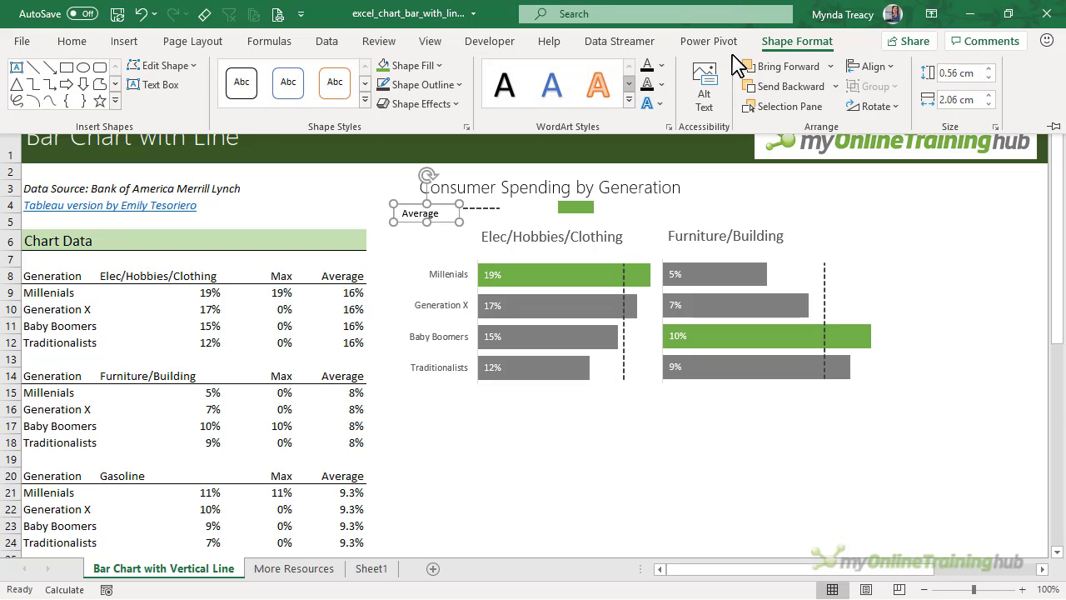
{"action": "left_click", "coordinate": [458, 84]}
{"action": "left_click", "coordinate": [392, 292]}
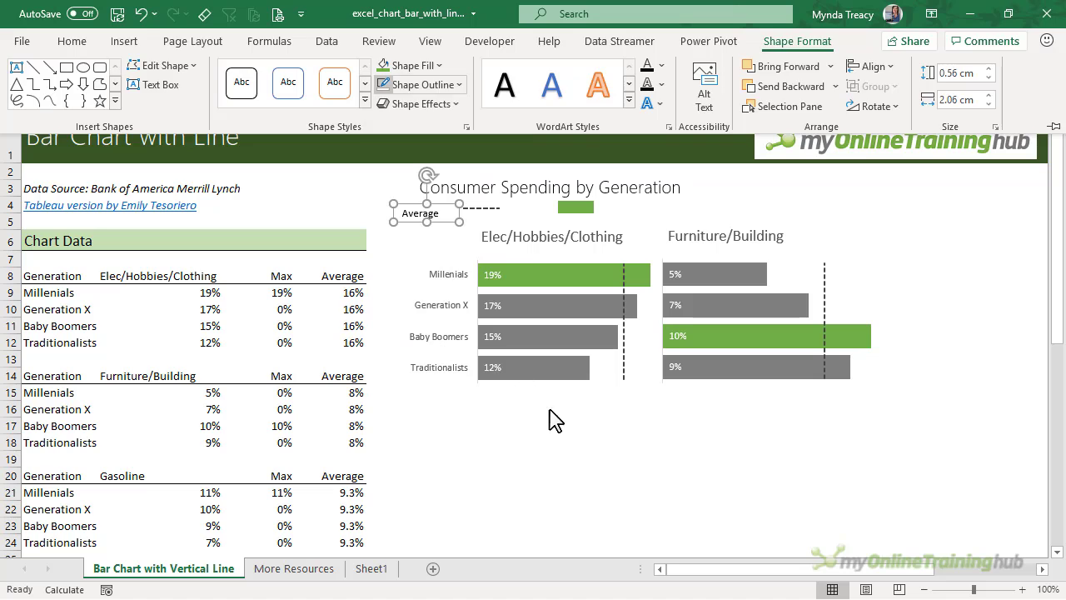
{"action": "left_click_drag", "start_coordinate": [414, 205], "coordinate": [430, 201]}
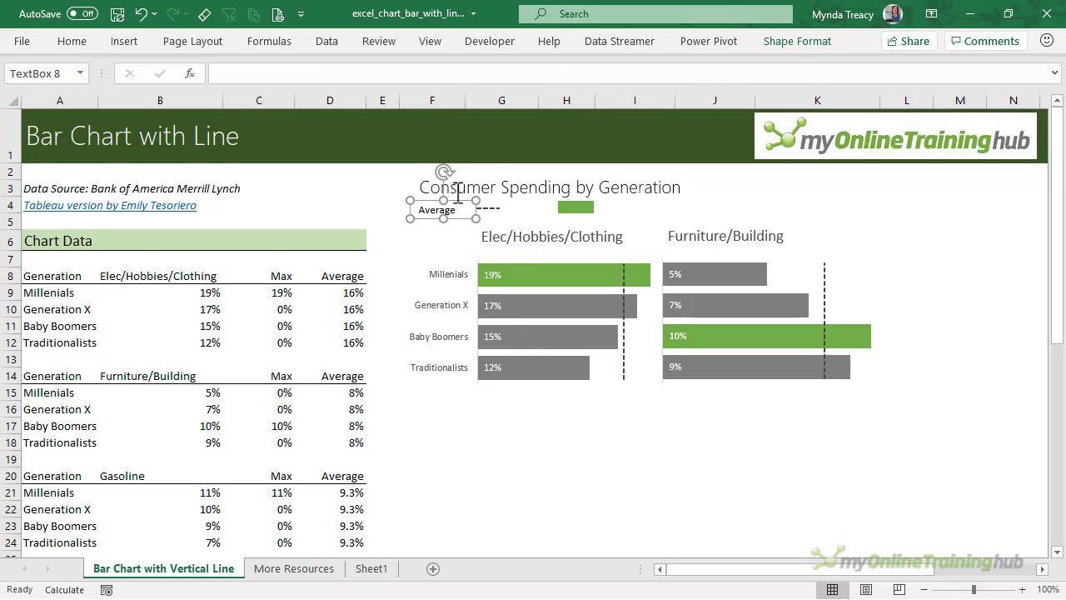
{"action": "left_click", "coordinate": [791, 41]}
{"action": "left_click", "coordinate": [408, 65]}
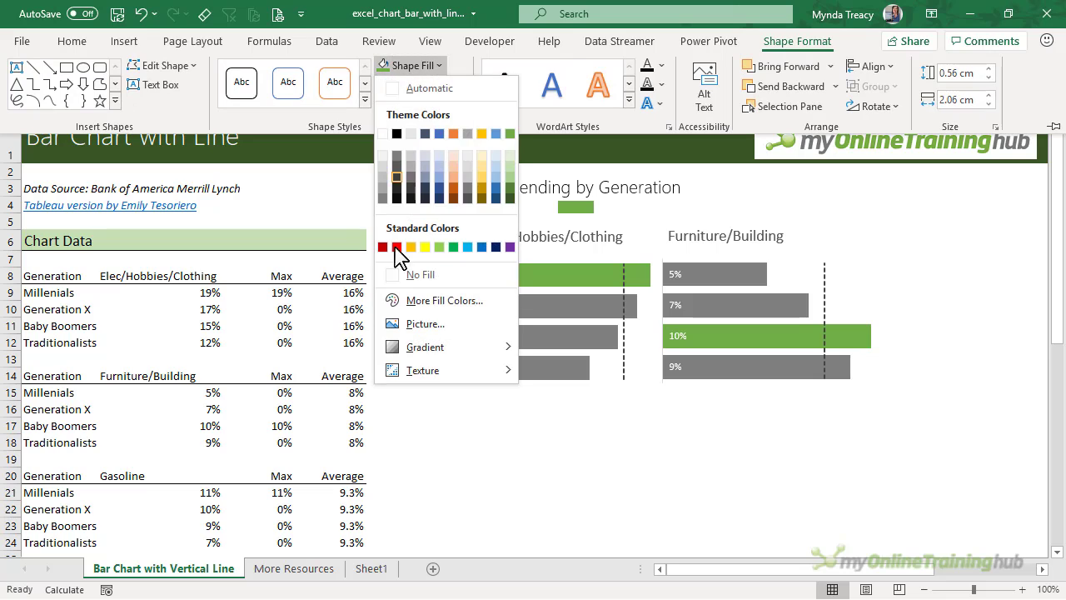
{"action": "left_click", "coordinate": [388, 273]}
Copy the 'Average' label further right and change its text to 'Max.'
{"action": "left_click", "coordinate": [429, 215]}
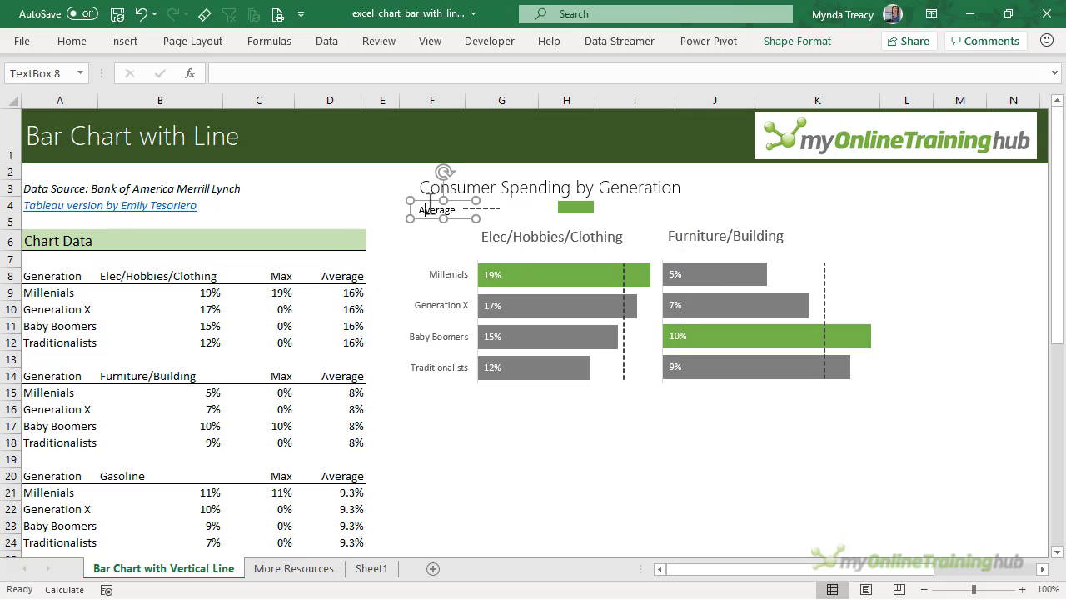
{"action": "left_click_drag", "start_coordinate": [430, 207], "coordinate": [524, 211]}
{"action": "double_click", "coordinate": [525, 210]}
{"action": "type", "text": "Ma"}
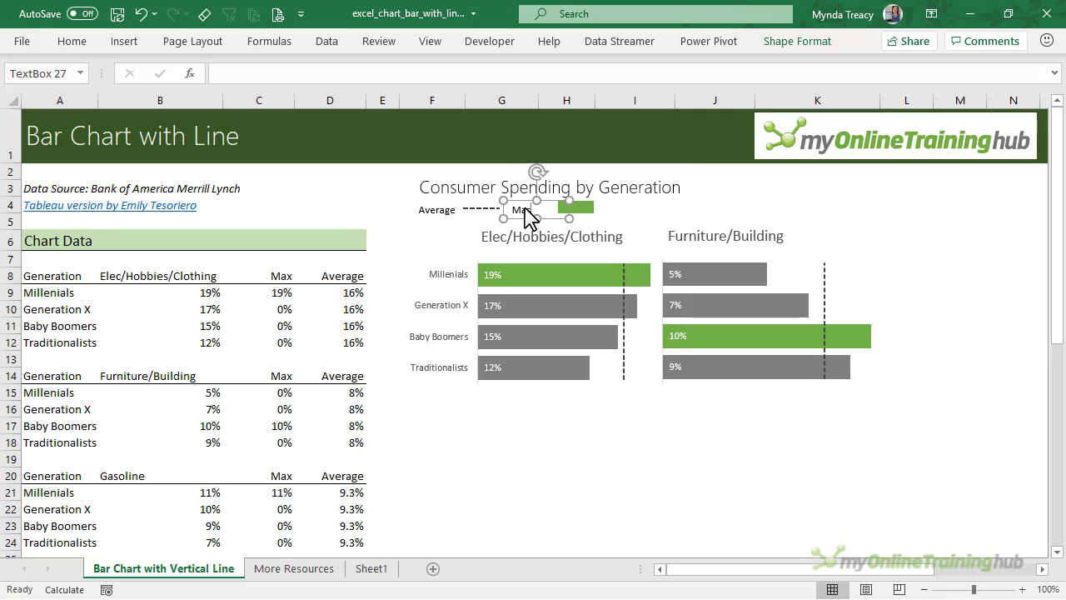
{"action": "type", "text": "x."}
Nudge both labels up to align with the keys and move the green rectangle beside 'Max.'
{"action": "left_click", "coordinate": [574, 207]}
{"action": "left_click", "coordinate": [525, 210]}
{"action": "left_click", "coordinate": [469, 209], "text": "shift"}
{"action": "left_click_drag", "start_coordinate": [469, 210], "coordinate": [469, 205]}
{"action": "left_click", "coordinate": [575, 207]}
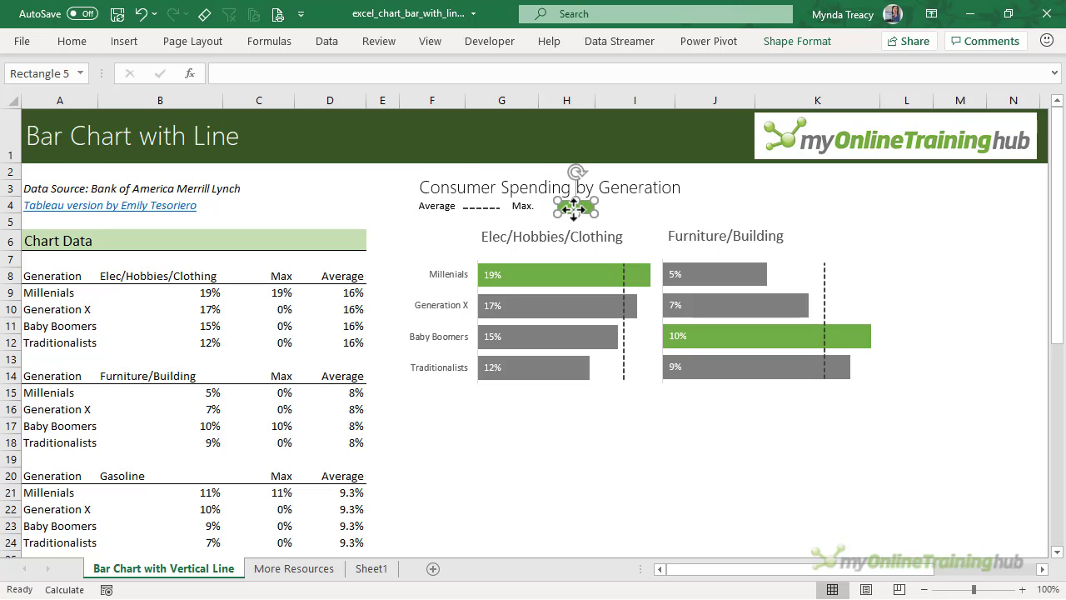
{"action": "left_click_drag", "start_coordinate": [575, 207], "coordinate": [561, 206]}
{"action": "left_click", "coordinate": [601, 456]}
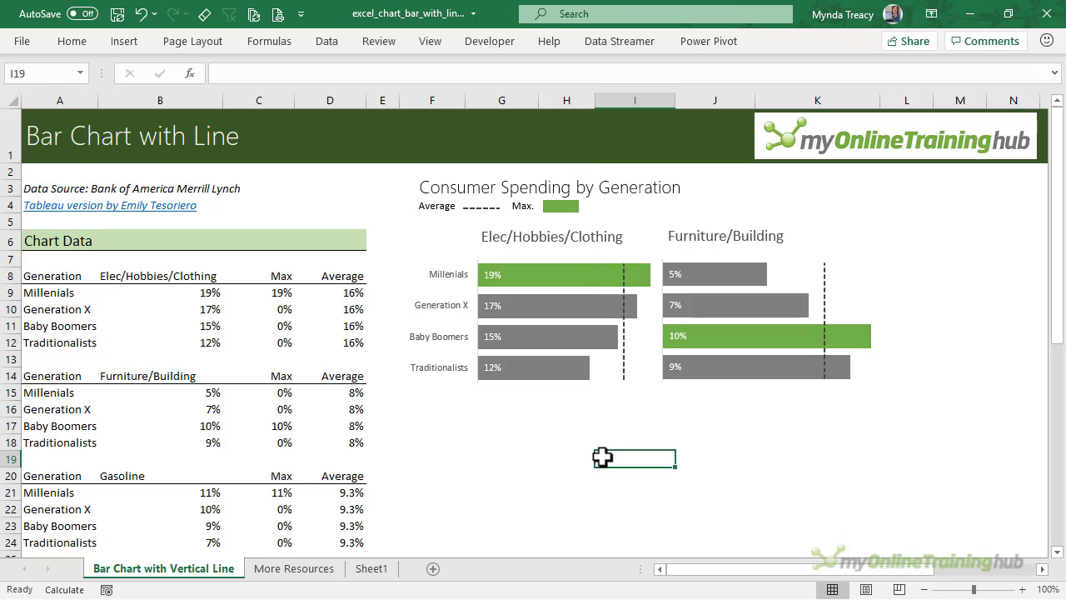
{"action": "left_click", "coordinate": [697, 235]}
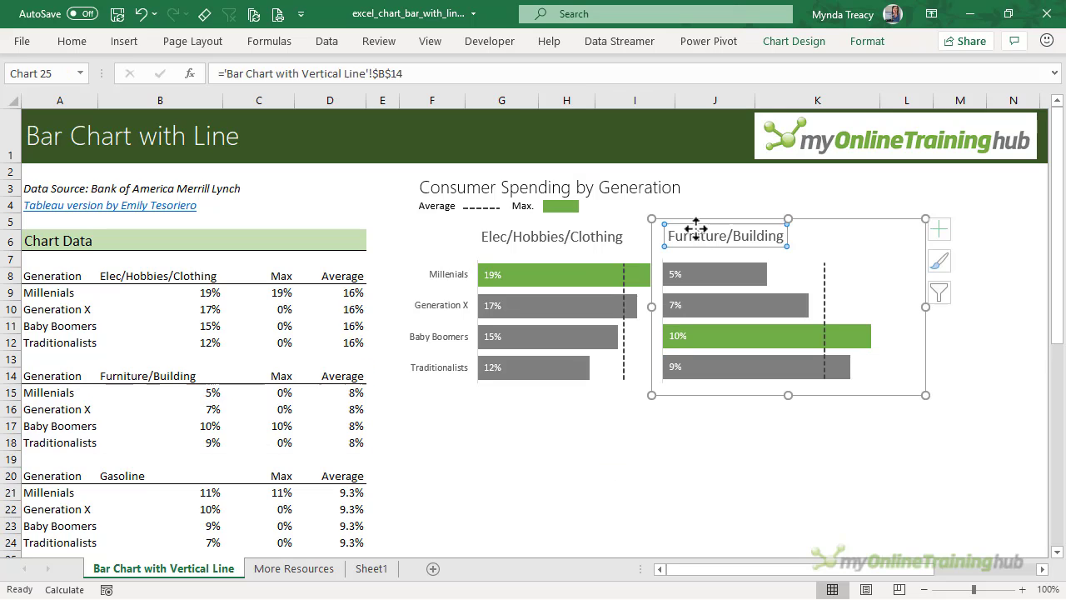
{"action": "key", "text": "Escape"}
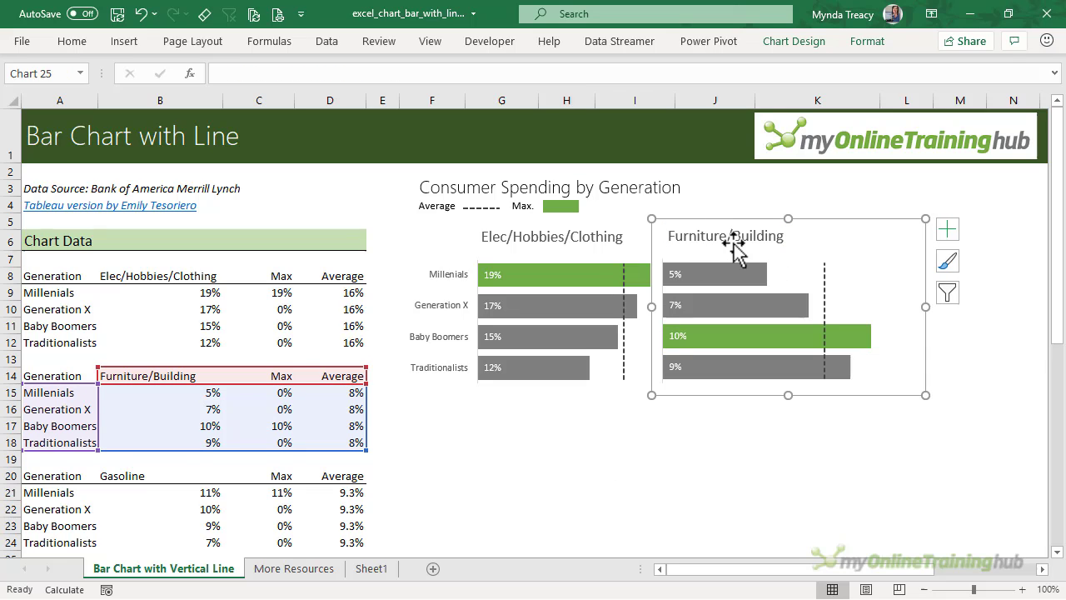
{"action": "scroll", "coordinate": [220, 489], "scroll_direction": "down", "scroll_amount": 2}
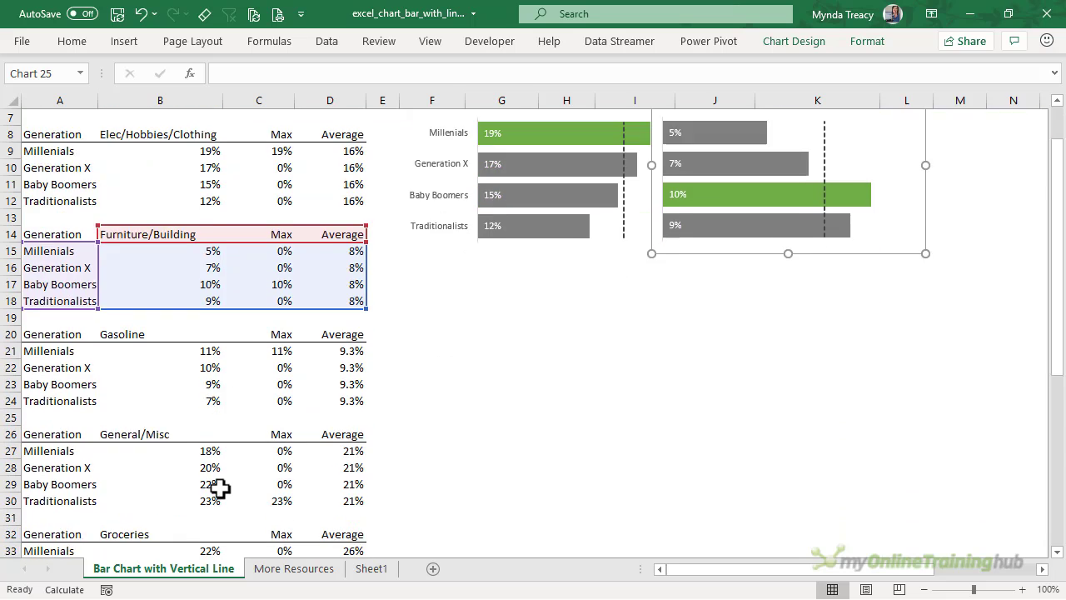
{"action": "scroll", "coordinate": [219, 489], "scroll_direction": "down", "scroll_amount": 2}
{"action": "scroll", "coordinate": [219, 489], "scroll_direction": "up", "scroll_amount": 4}
{"action": "left_click", "coordinate": [533, 408]}
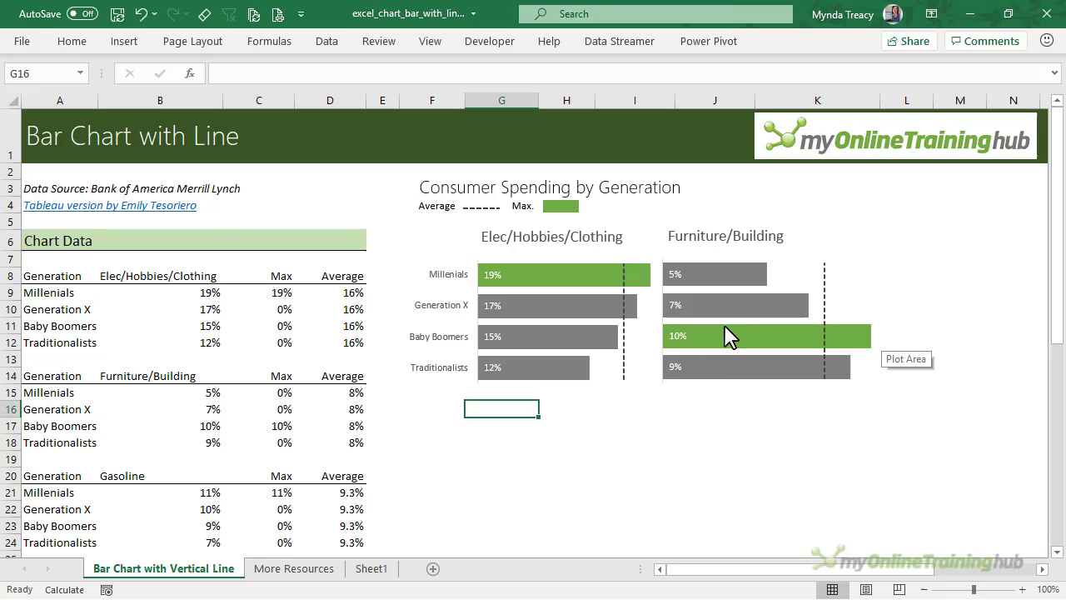
{"action": "mouse_move", "coordinate": [567, 338]}
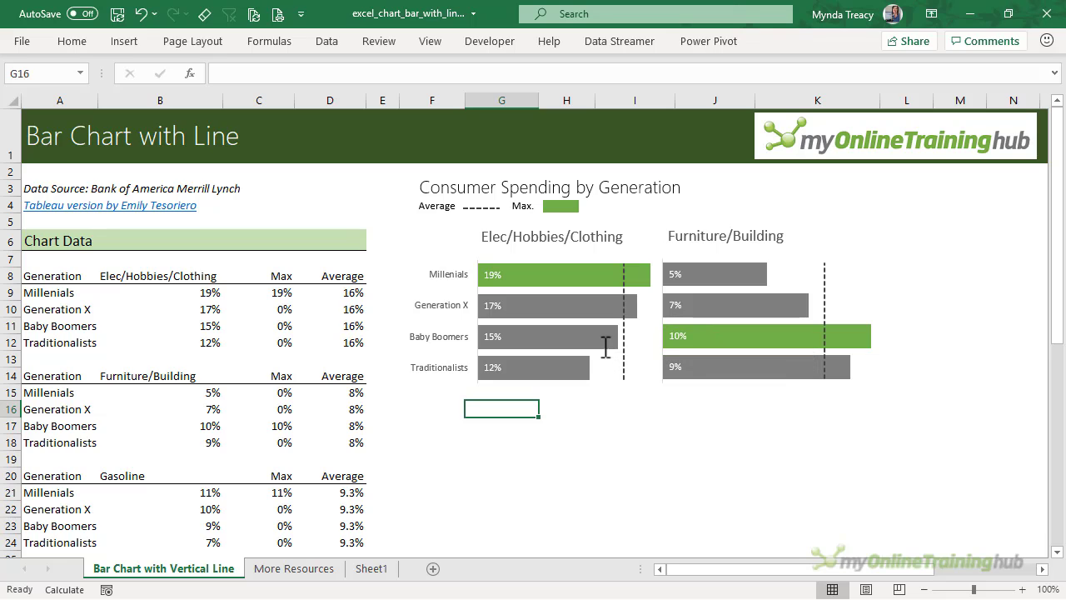
{"action": "left_click", "coordinate": [699, 368]}
{"action": "left_click", "coordinate": [727, 483]}
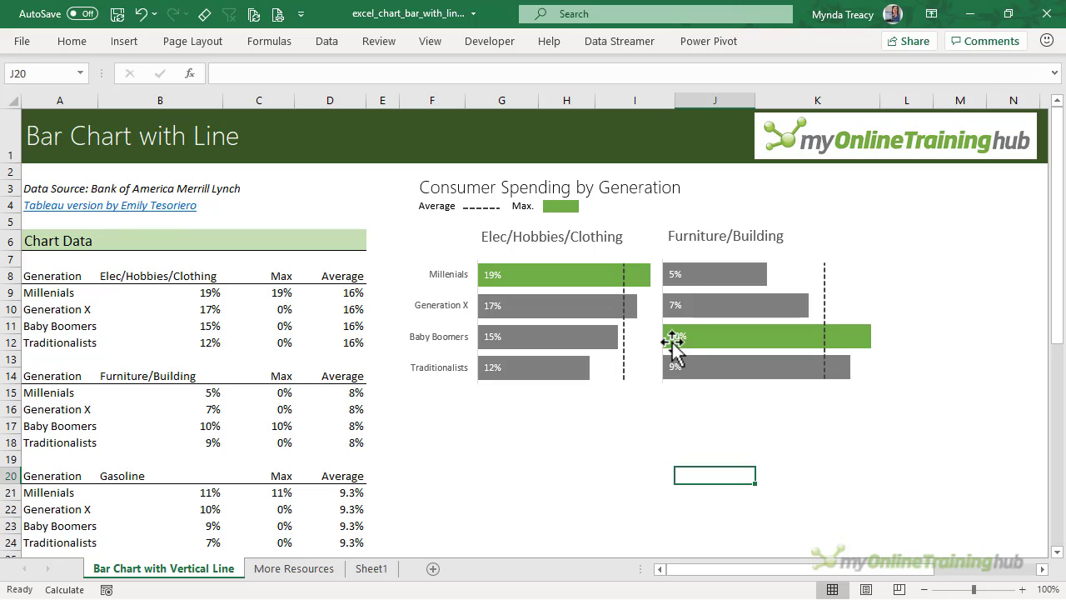
Stack the Furniture/Building chart beneath the Elec/Hobbies/Clothing chart, then reselect the Elec/Hobbies/Clothing chart
{"action": "left_click", "coordinate": [698, 235]}
{"action": "left_click_drag", "start_coordinate": [713, 226], "coordinate": [525, 396]}
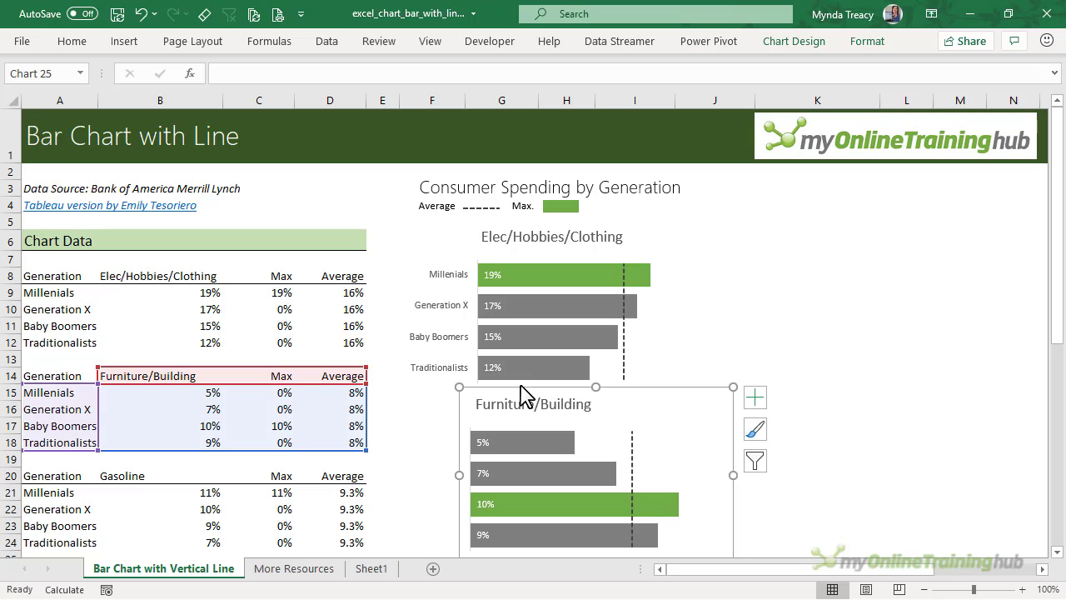
{"action": "left_click", "coordinate": [814, 298]}
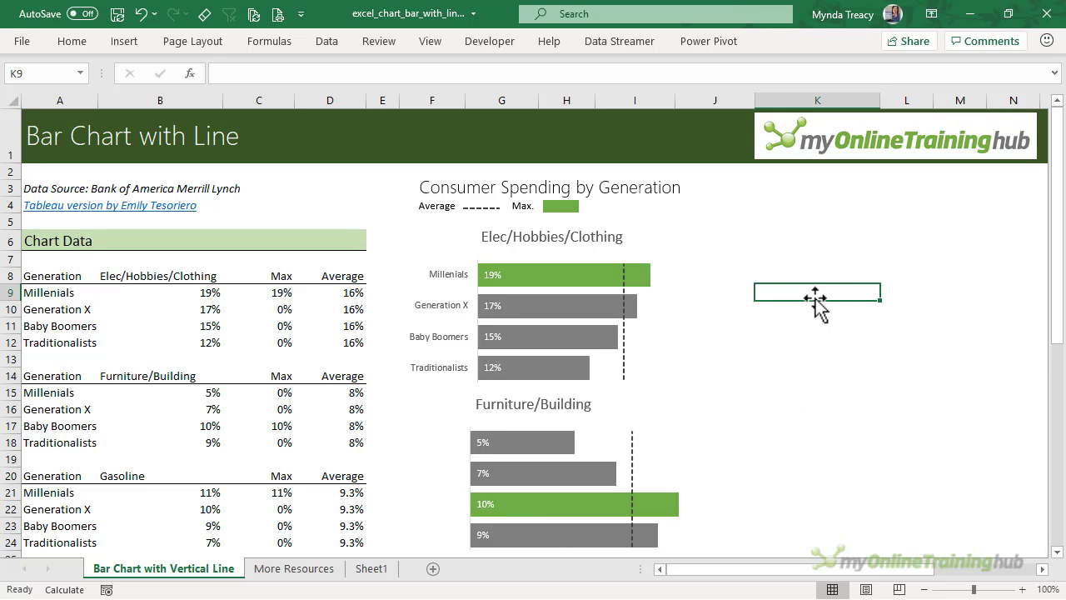
{"action": "left_click", "coordinate": [628, 364]}
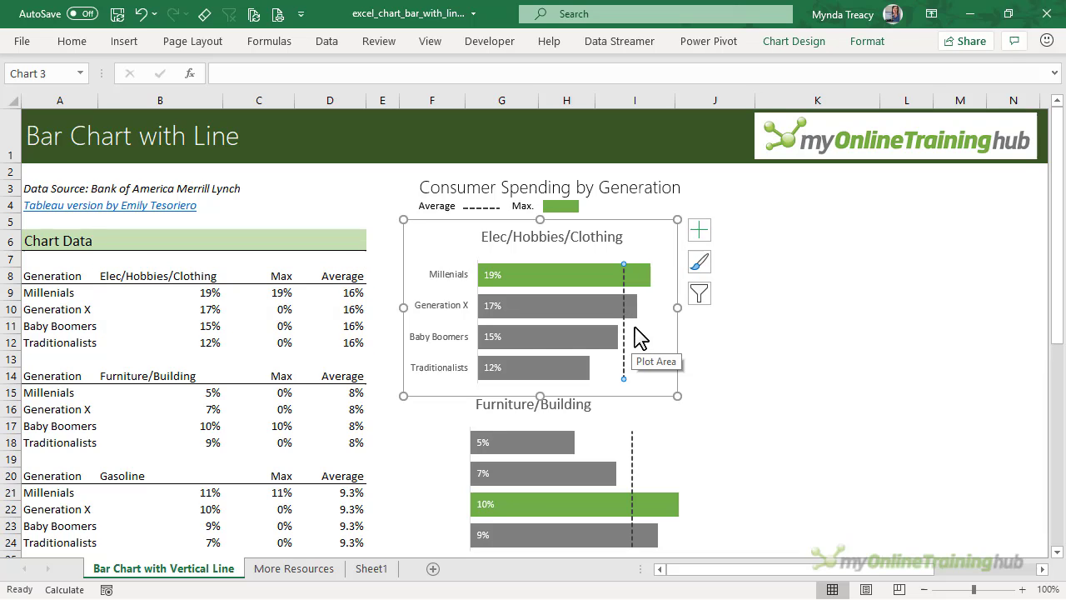